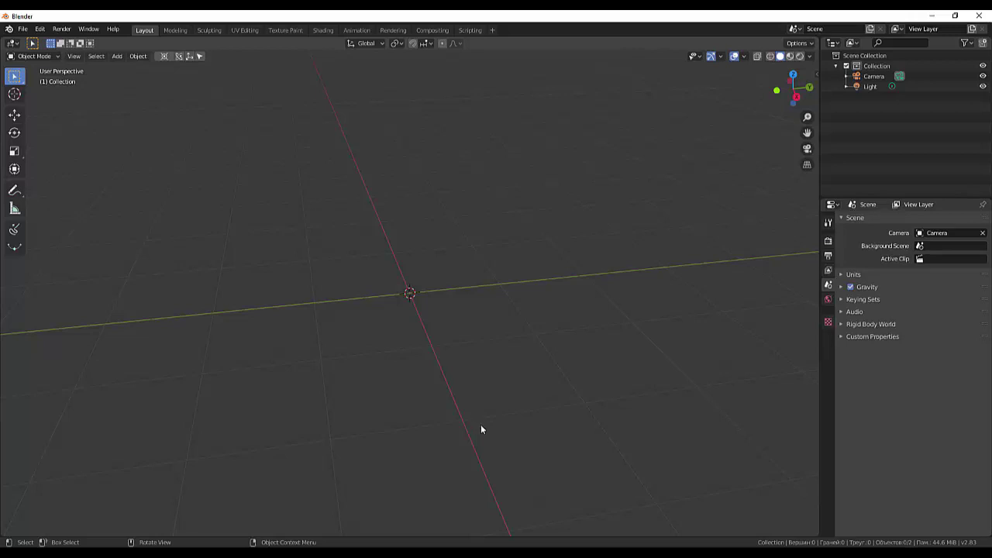
- Orbit the empty scene and bring up the Add menu's Mesh primitives
{"action": "middle_click_drag", "start_coordinate": [514, 390], "coordinate": [519, 381]}
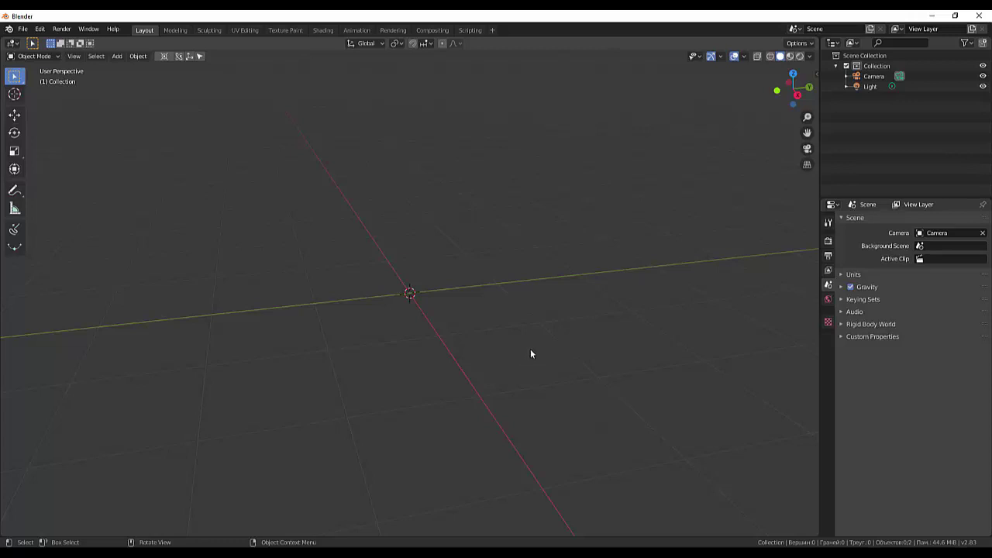
{"action": "key", "text": "shift+a"}
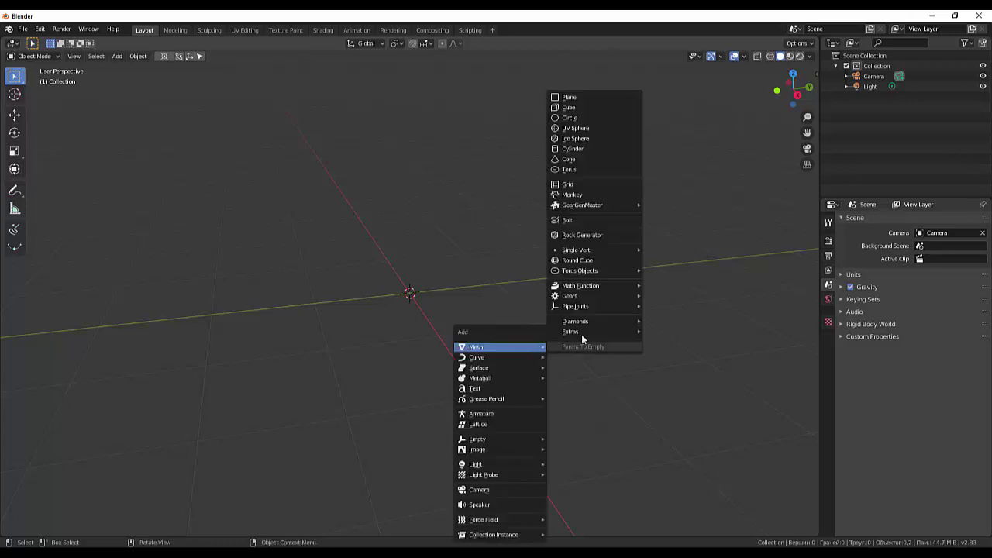
- Add a 12-vertex, 1 m circle and rotate it 90° about X to stand upright
{"action": "left_click", "coordinate": [579, 122]}
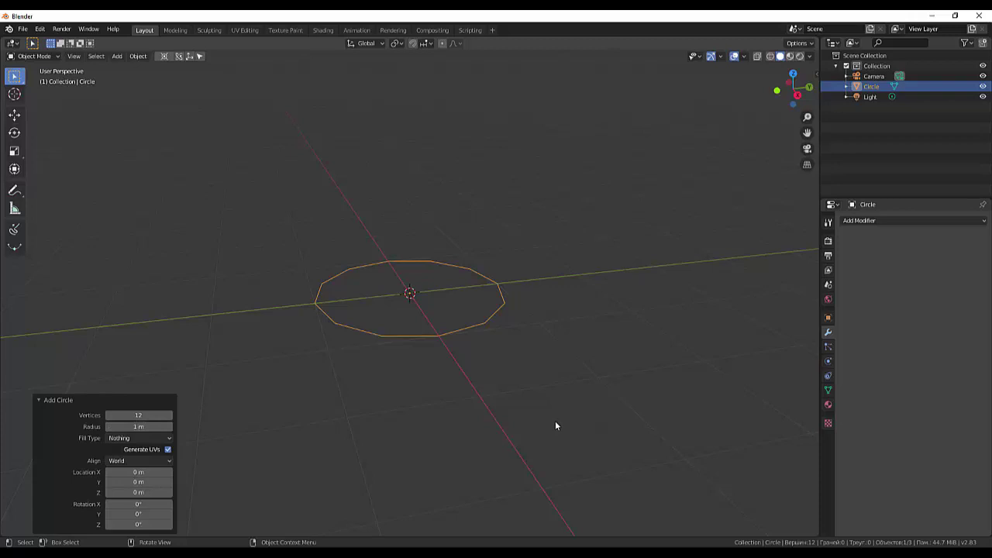
{"action": "key", "text": "r"}
{"action": "type", "text": "x"}
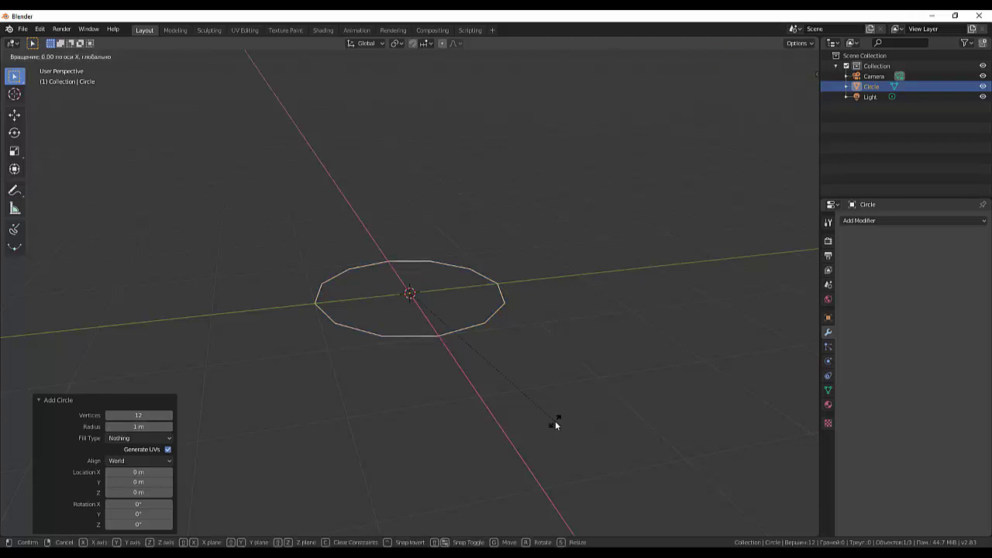
{"action": "type", "text": "90"}
{"action": "key", "text": "Return"}
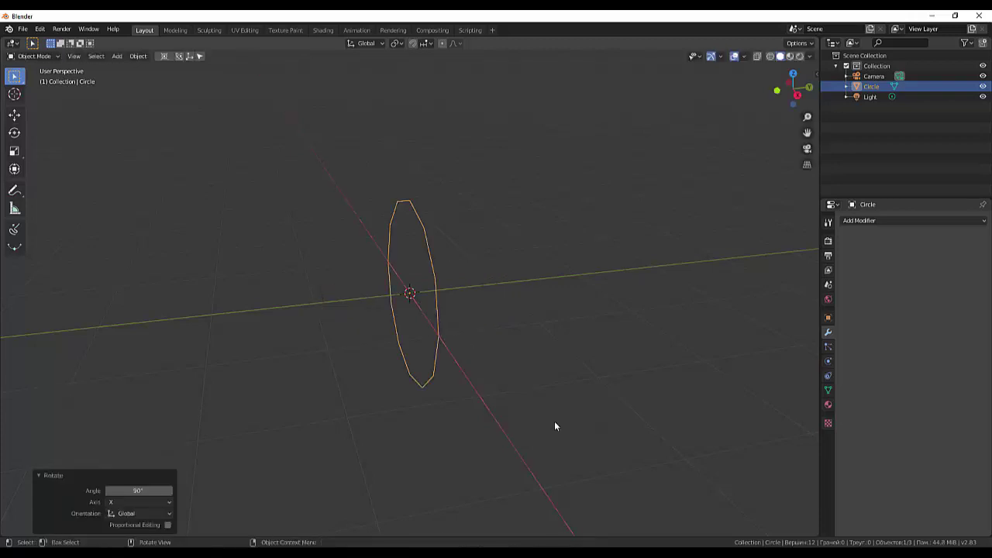
{"action": "left_click", "coordinate": [439, 318]}
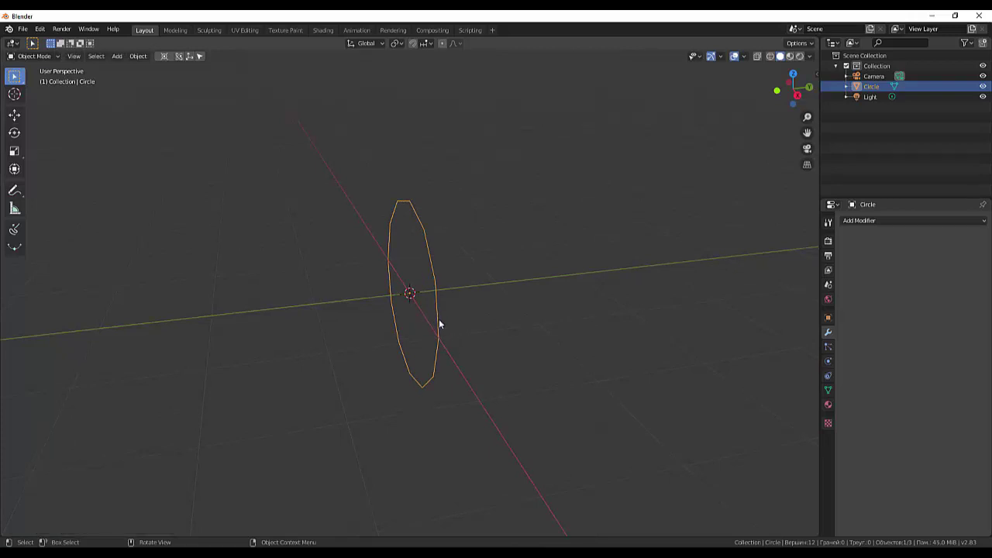
{"action": "left_click", "coordinate": [28, 58]}
- Enter Edit Mode on the circle and select all of its edges
{"action": "left_click", "coordinate": [31, 77]}
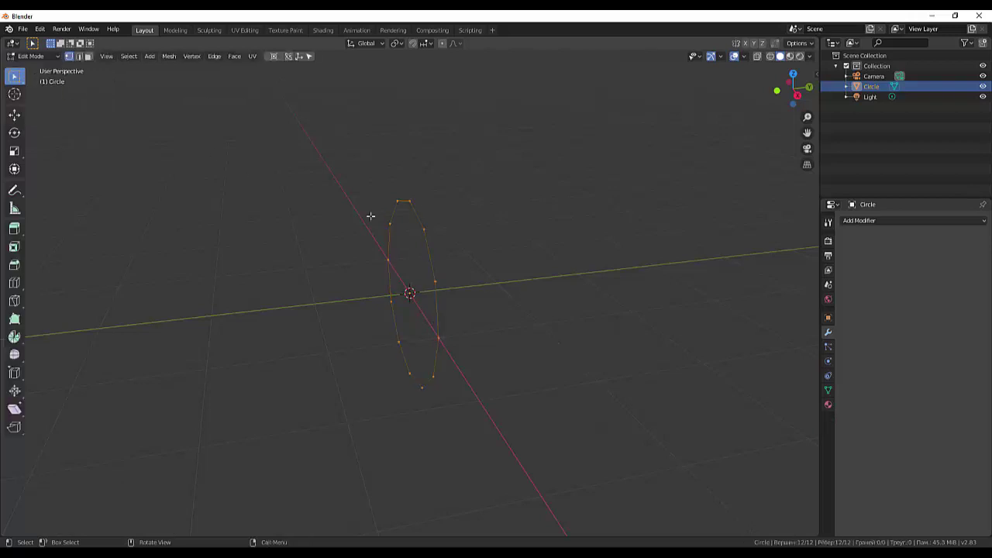
{"action": "left_click", "coordinate": [431, 263], "text": "shift"}
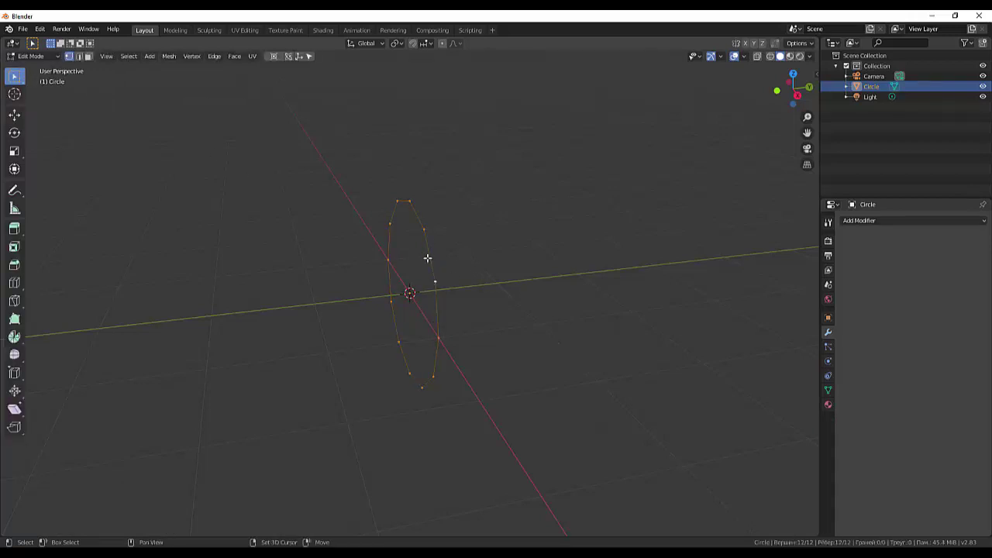
{"action": "left_click", "coordinate": [78, 56]}
{"action": "double_click", "coordinate": [432, 268]}
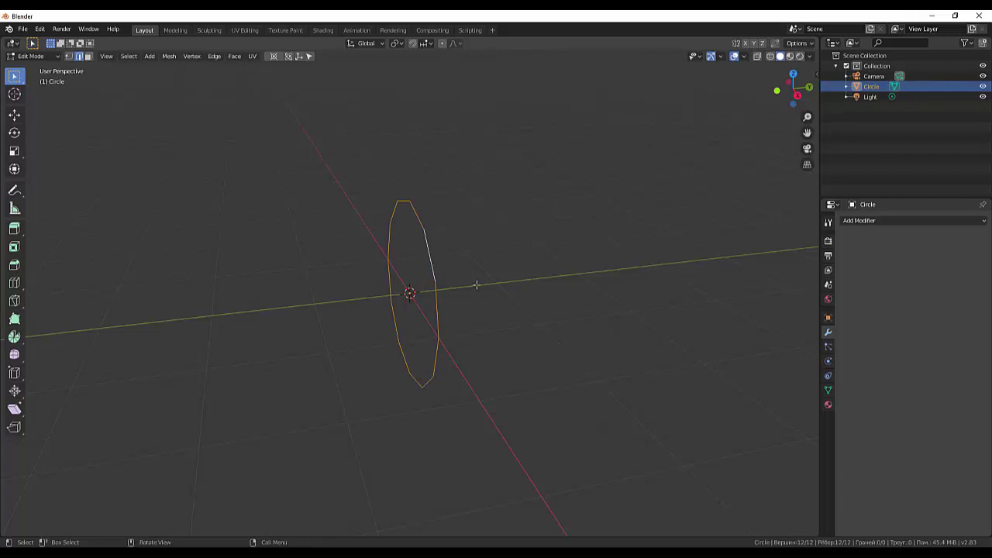
{"action": "middle_click_drag", "start_coordinate": [513, 298], "coordinate": [509, 314]}
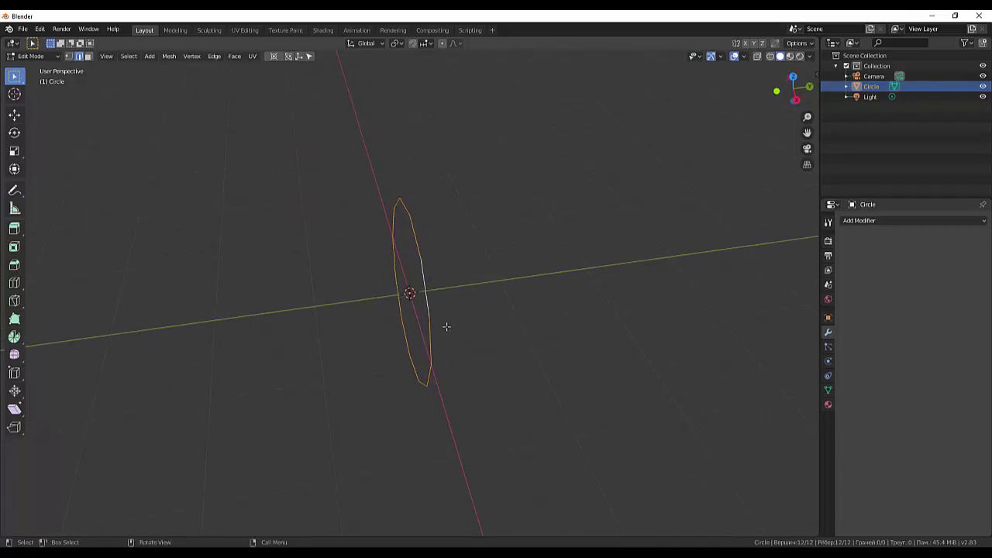
- Extrude the circle 3.31 m along Y into a tube and fill one open end
{"action": "key", "text": "e"}
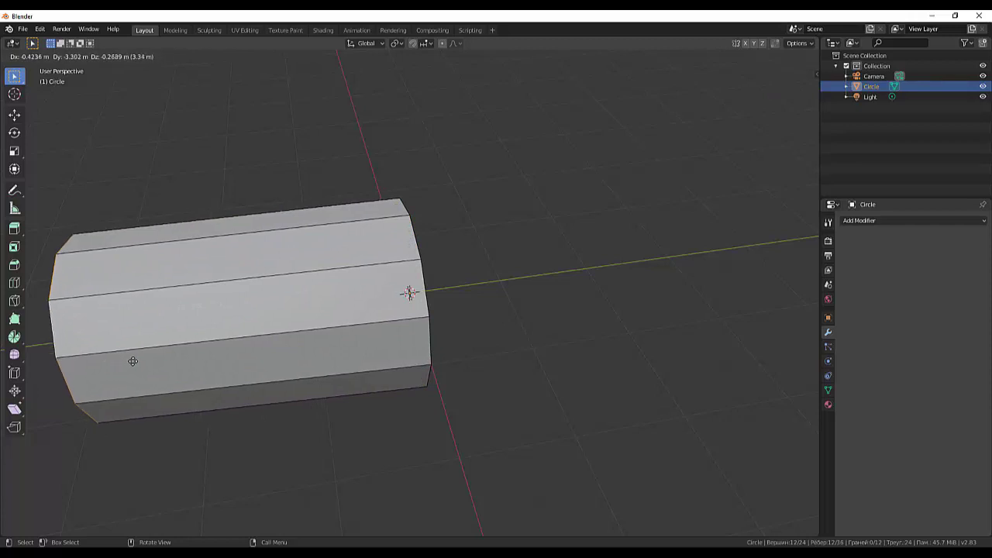
{"action": "key", "text": "y"}
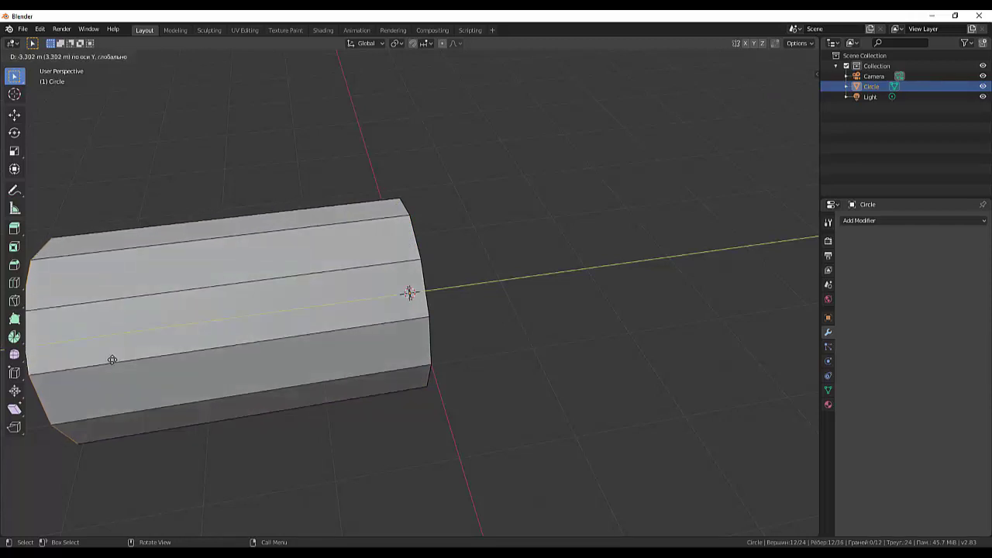
{"action": "left_click", "coordinate": [204, 373]}
{"action": "scroll", "coordinate": [405, 360], "scroll_direction": "down", "scroll_amount": 3}
{"action": "mouse_move", "coordinate": [425, 346]}
{"action": "middle_mouse_down"}
{"action": "mouse_move", "coordinate": [467, 308]}
{"action": "mouse_move", "coordinate": [461, 312]}
{"action": "middle_mouse_up"}
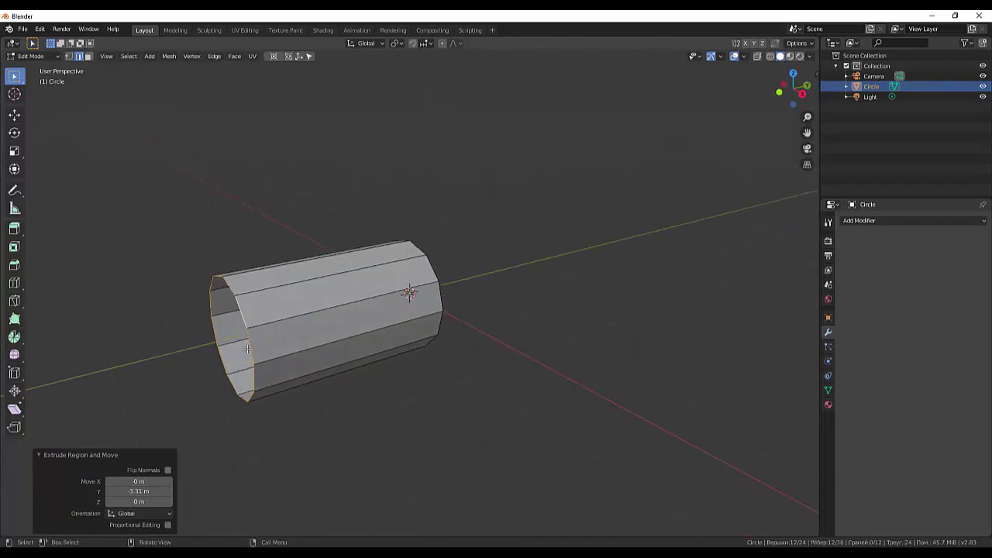
{"action": "key", "text": "ctrl+b"}
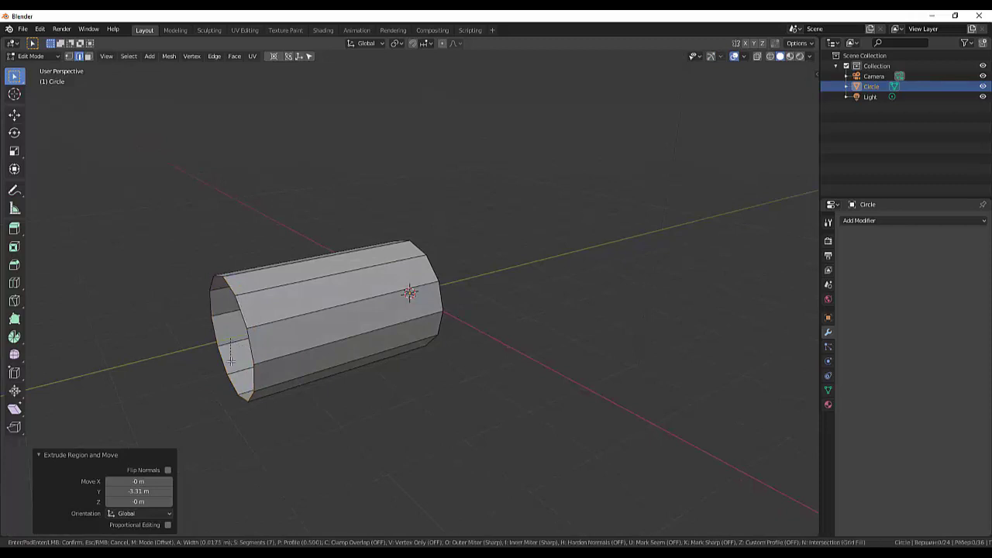
{"action": "key", "text": "Escape"}
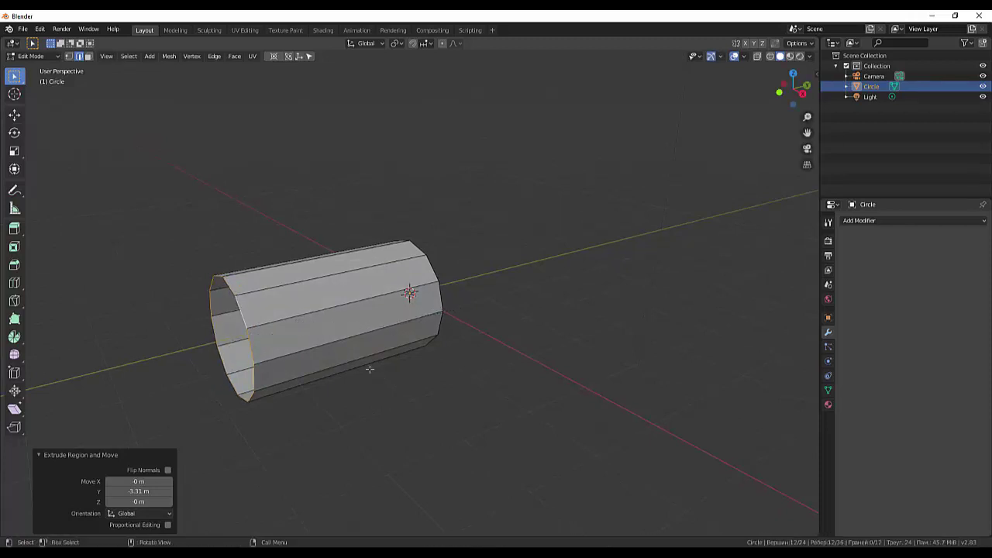
{"action": "key", "text": "f"}
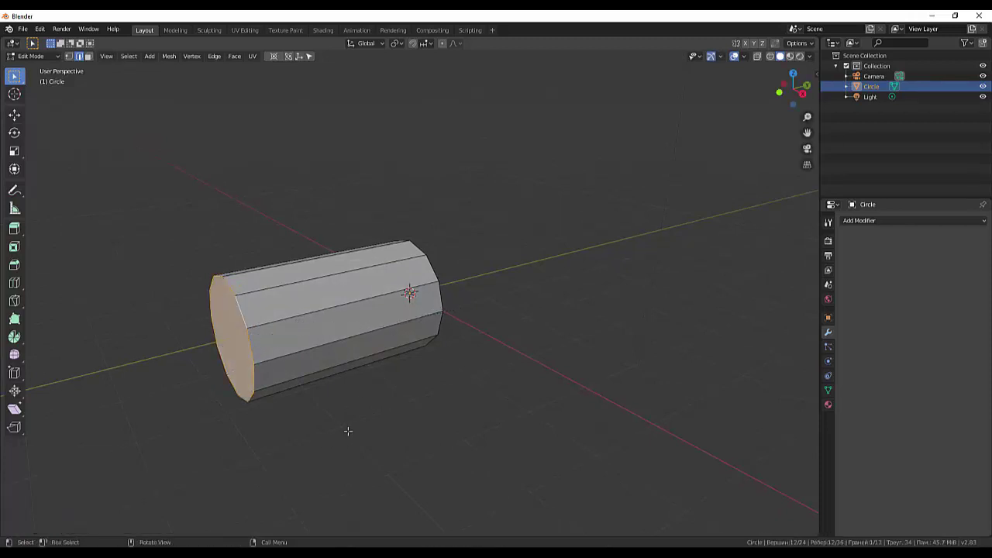
- Bevel the end face with 4 segments at 0.778 m offset into a dome
{"action": "key", "text": "alt+a"}
{"action": "left_click", "coordinate": [250, 356]}
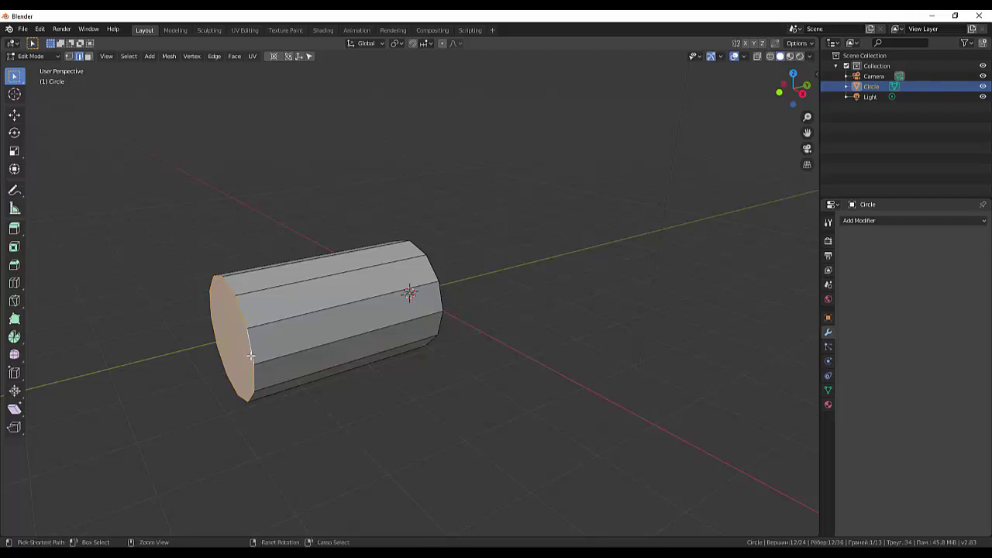
{"action": "key", "text": "ctrl+b"}
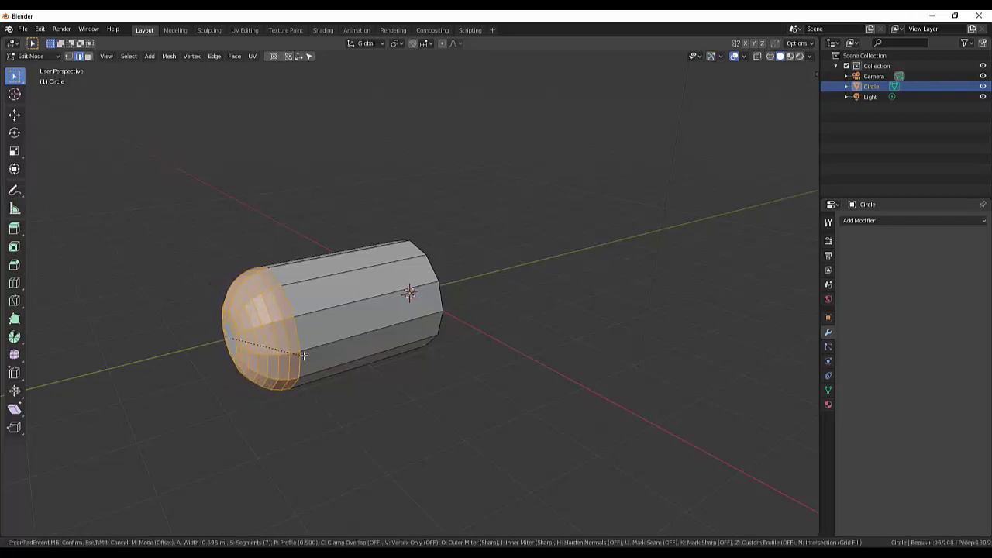
{"action": "scroll", "coordinate": [318, 355], "scroll_direction": "down", "scroll_amount": 1}
{"action": "scroll", "coordinate": [316, 355], "scroll_direction": "down", "scroll_amount": 1}
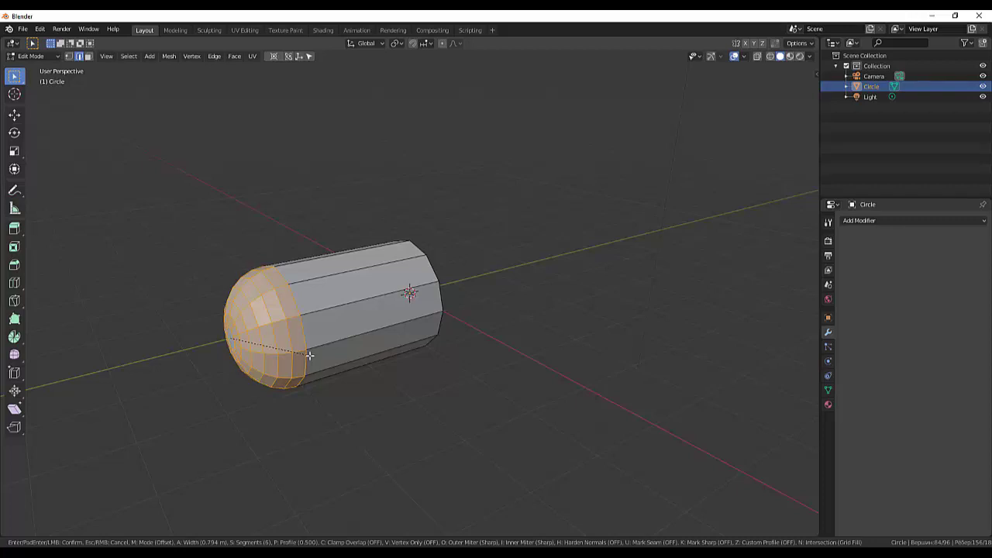
{"action": "scroll", "coordinate": [309, 355], "scroll_direction": "down", "scroll_amount": 1}
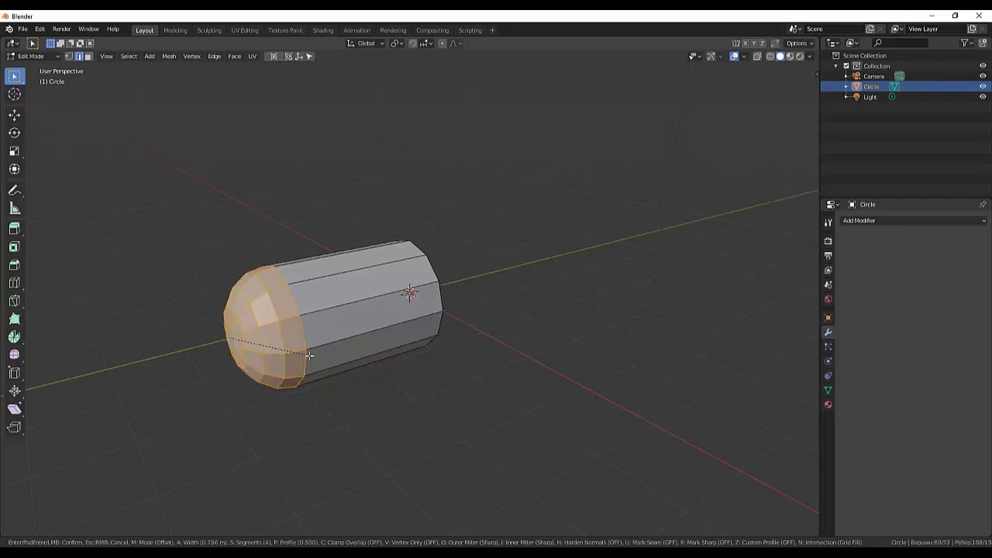
{"action": "left_click", "coordinate": [309, 355]}
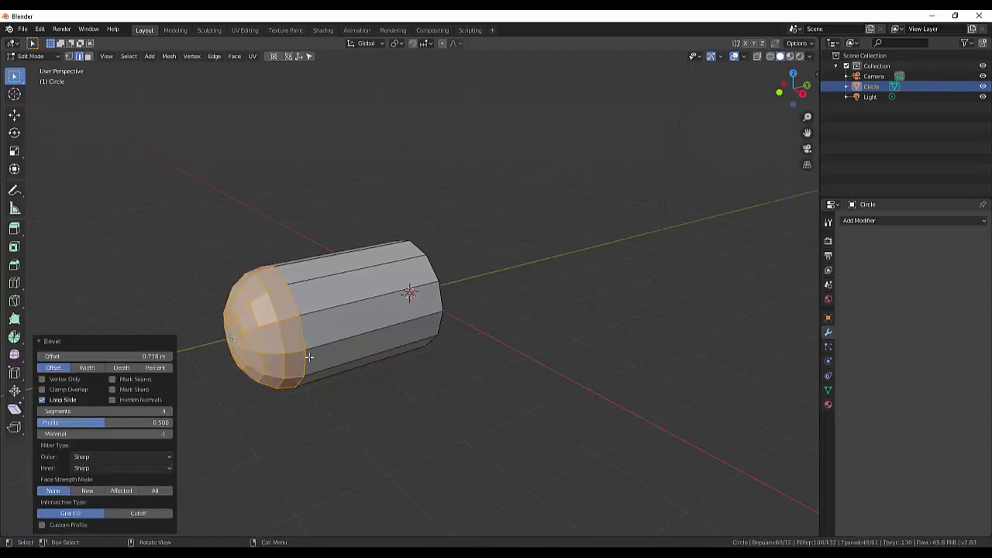
{"action": "left_click", "coordinate": [338, 402]}
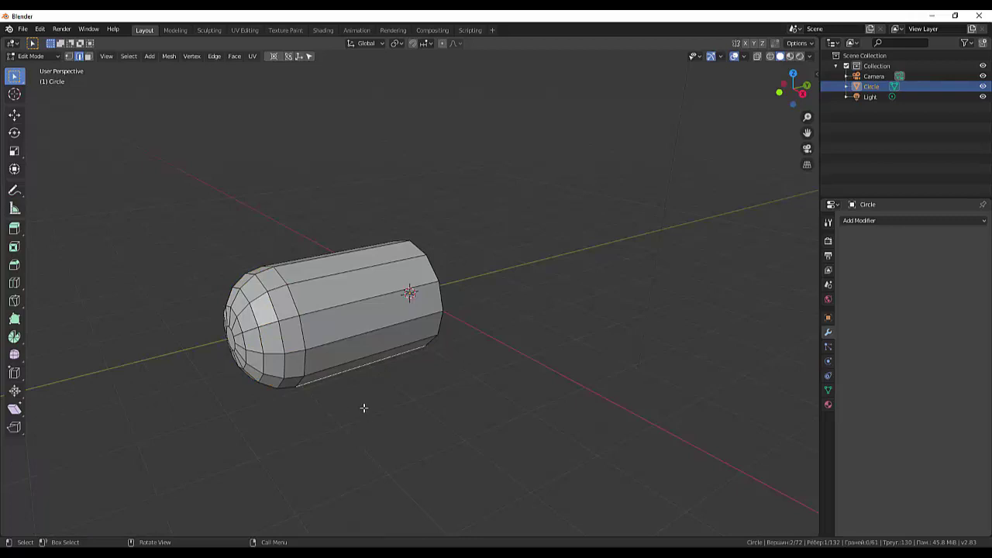
- Return to Object Mode and duplicate the half-pill 8.01 m along Y
{"action": "left_click", "coordinate": [44, 56]}
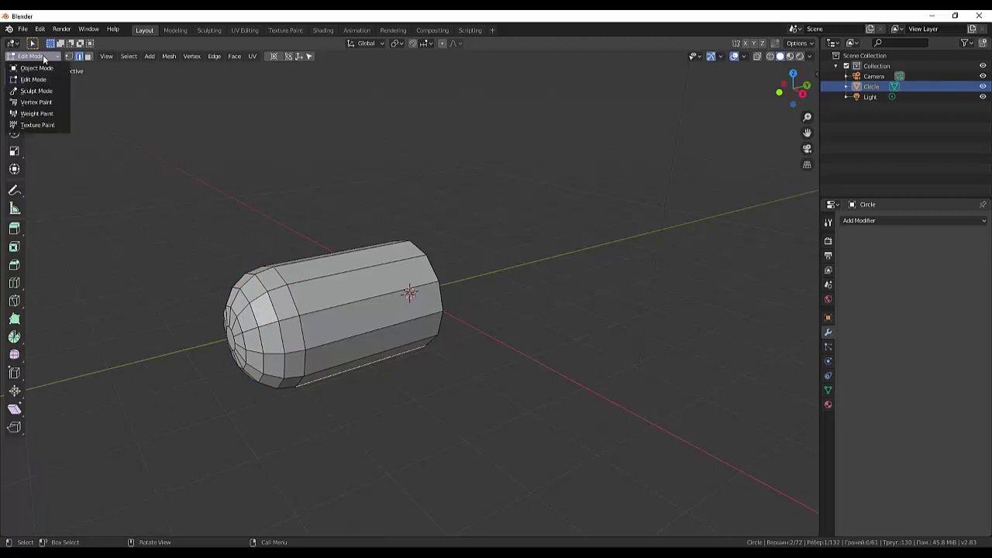
{"action": "left_click", "coordinate": [39, 68]}
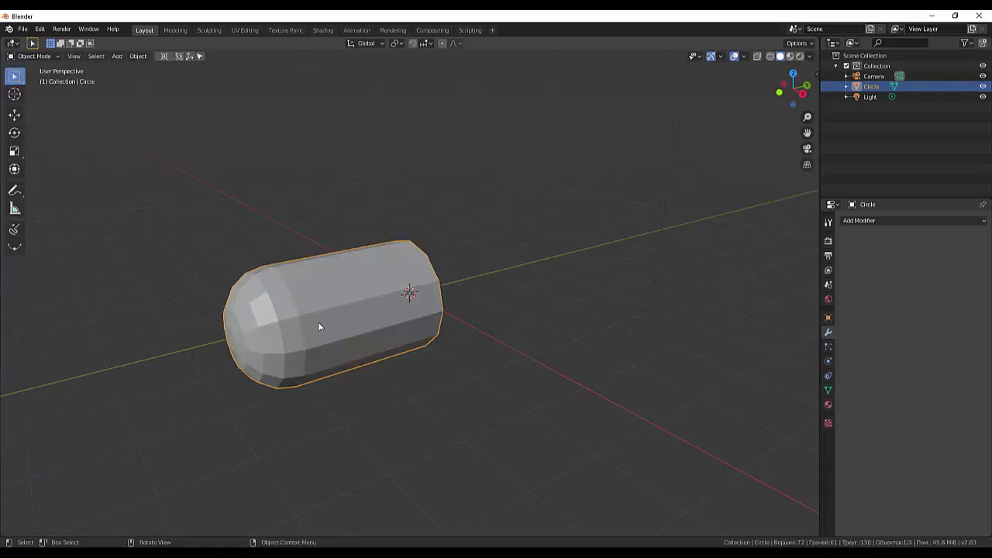
{"action": "key", "text": "shift"}
{"action": "key", "text": "shift+d"}
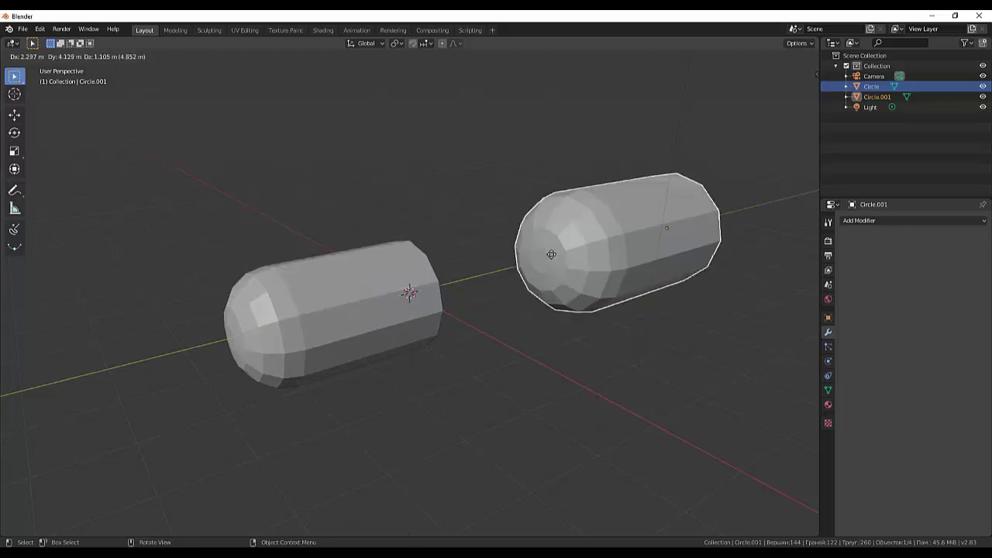
{"action": "key", "text": "y"}
{"action": "left_click", "coordinate": [551, 254]}
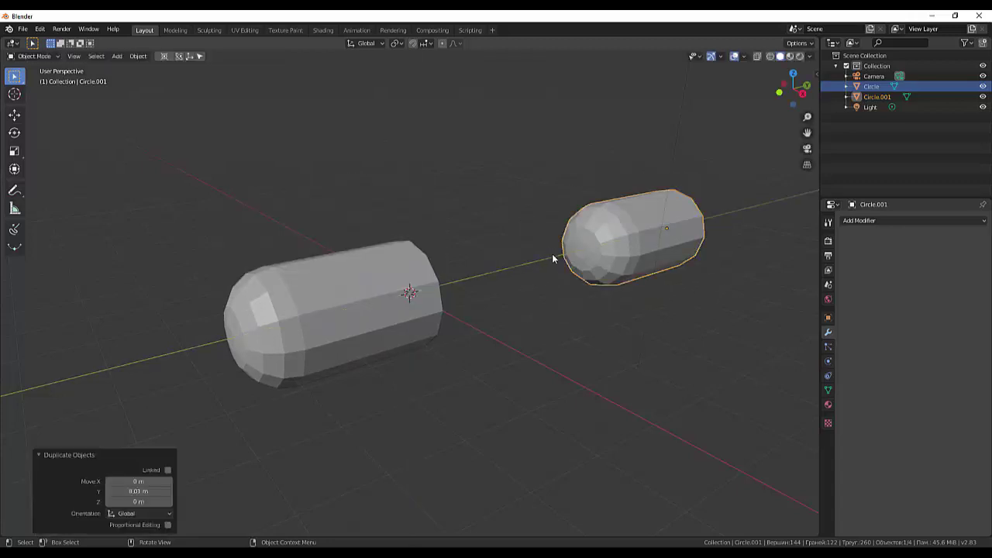
- Flip the copy 180° about X and view it in Right Orthographic
{"action": "key", "text": "r"}
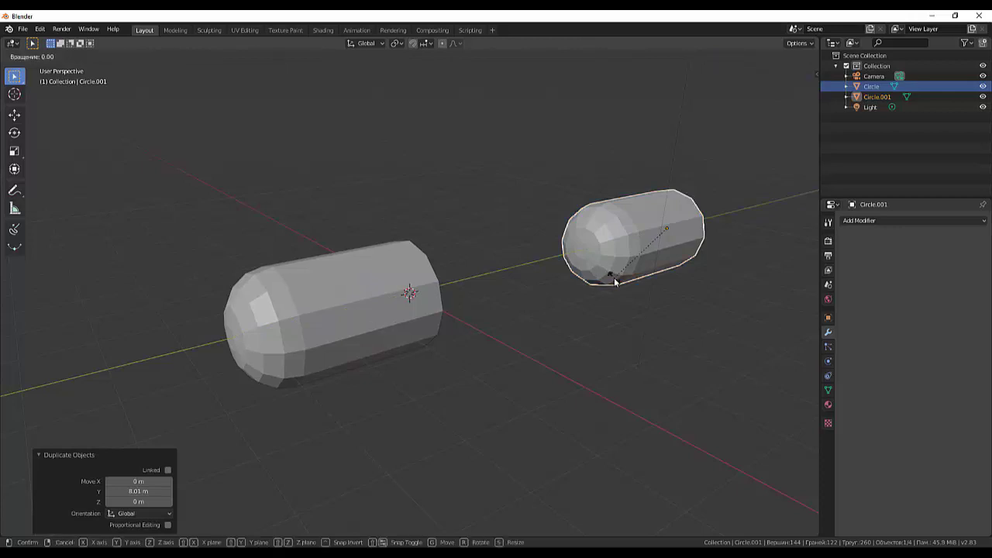
{"action": "type", "text": "x"}
{"action": "type", "text": "1"}
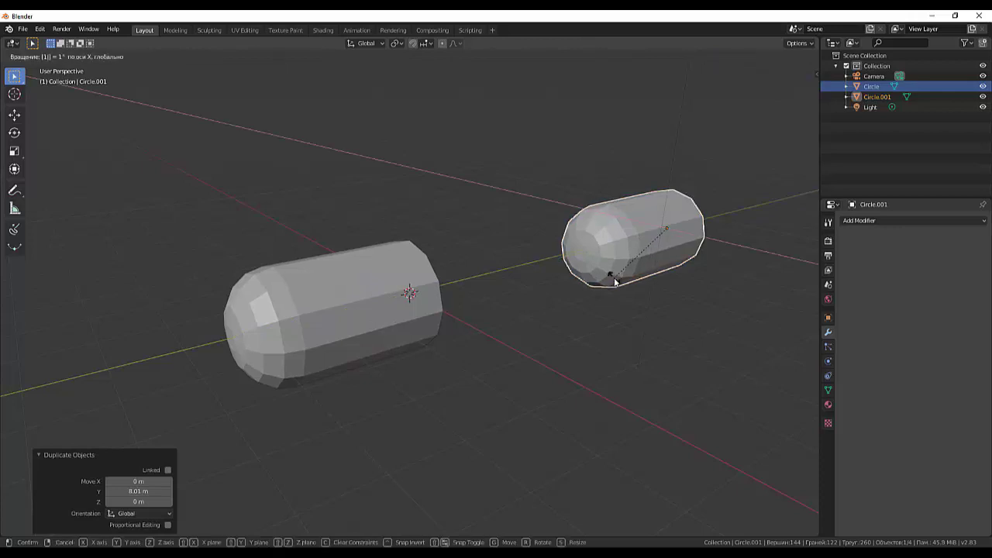
{"action": "type", "text": "80"}
{"action": "key", "text": "Return"}
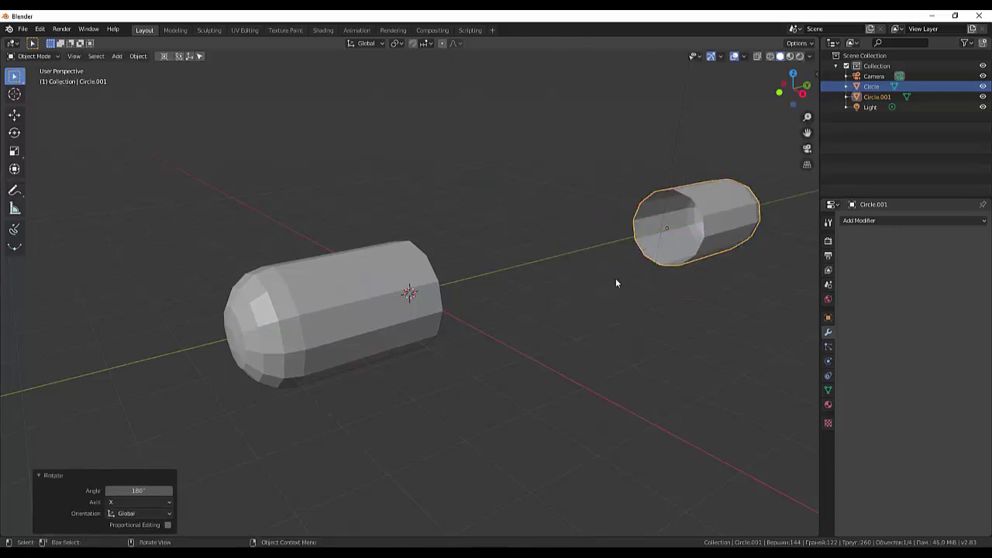
{"action": "mouse_move", "coordinate": [650, 283]}
{"action": "middle_mouse_down"}
{"action": "mouse_move", "coordinate": [614, 292]}
{"action": "mouse_move", "coordinate": [633, 308]}
{"action": "middle_mouse_up"}
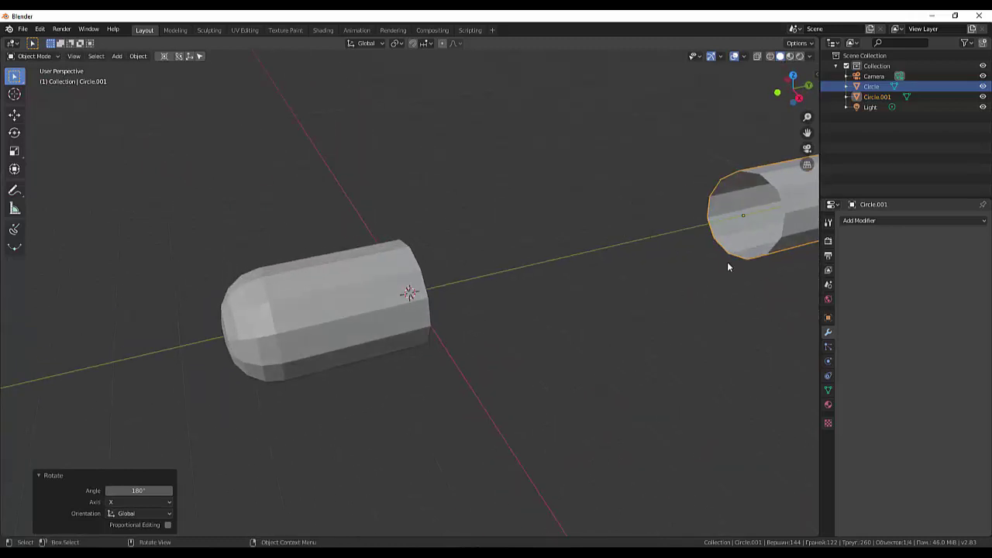
{"action": "key", "text": "KP_3"}
{"action": "scroll", "coordinate": [697, 286], "scroll_direction": "down", "scroll_amount": 4}
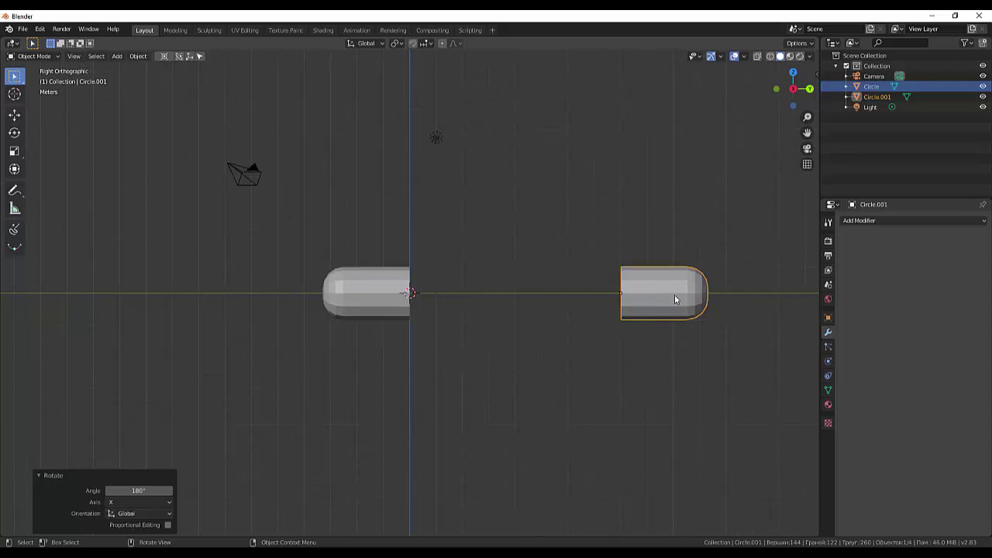
- Move Circle.001 along Y to -8.23 m so it meets the first half
{"action": "key", "text": "g"}
{"action": "key", "text": "y"}
{"action": "key", "text": "y"}
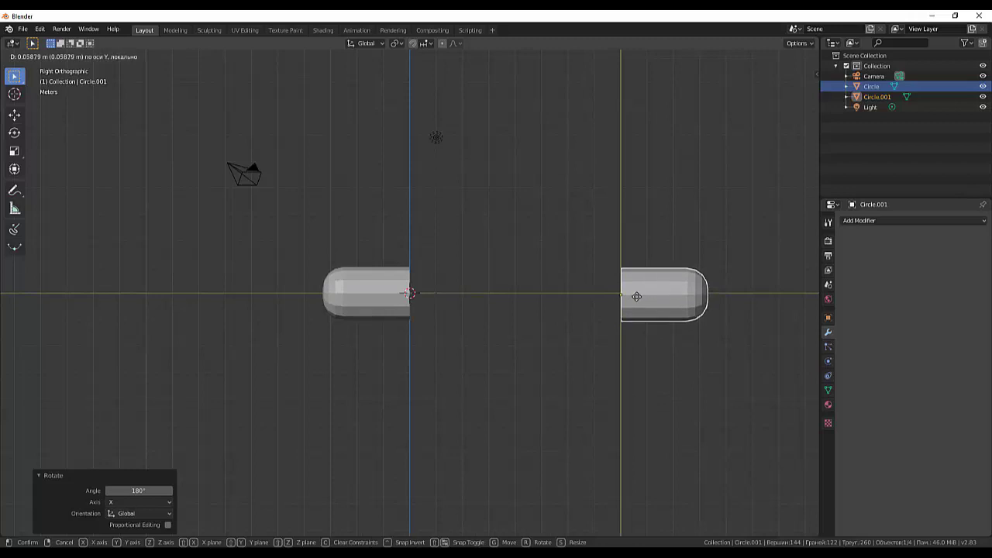
{"action": "left_click", "coordinate": [636, 296]}
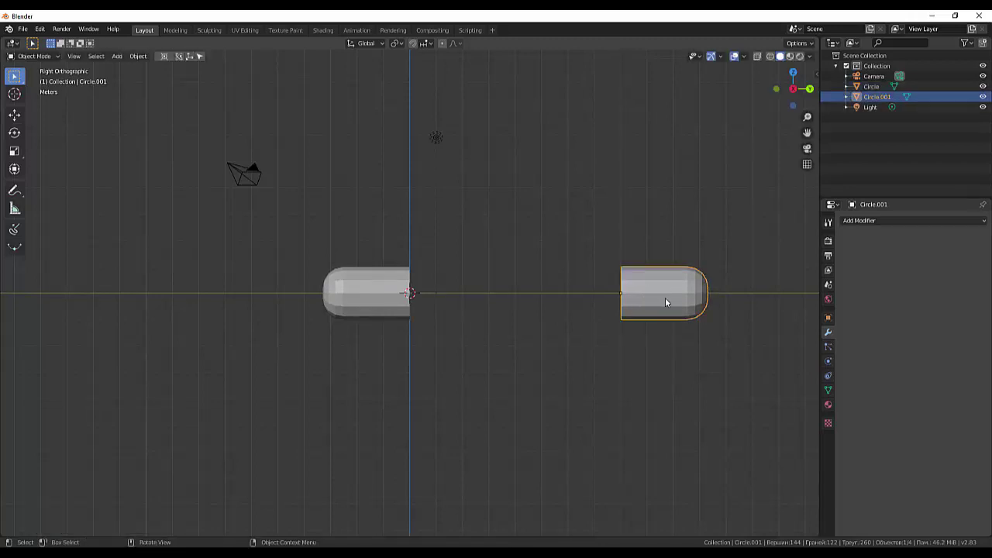
{"action": "key", "text": "g"}
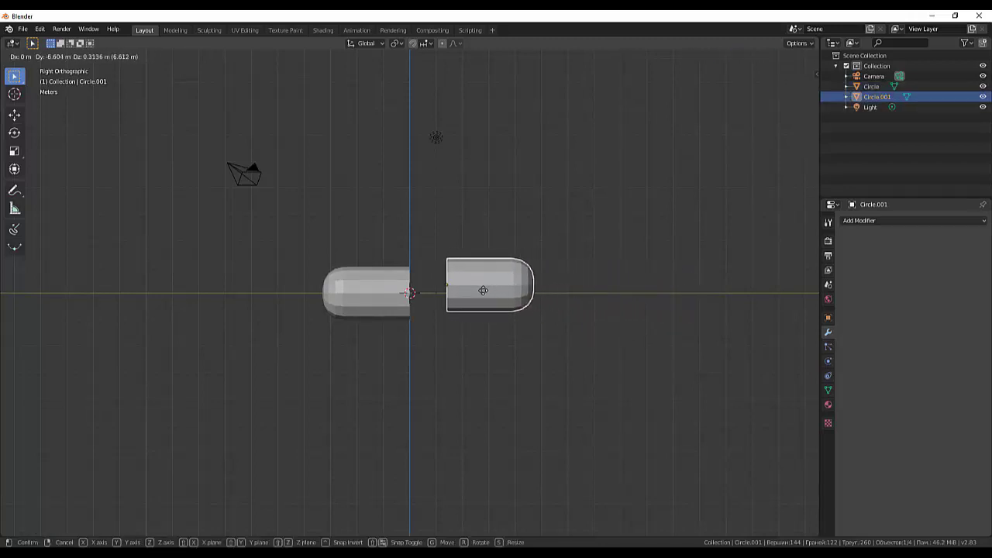
{"action": "key", "text": "y"}
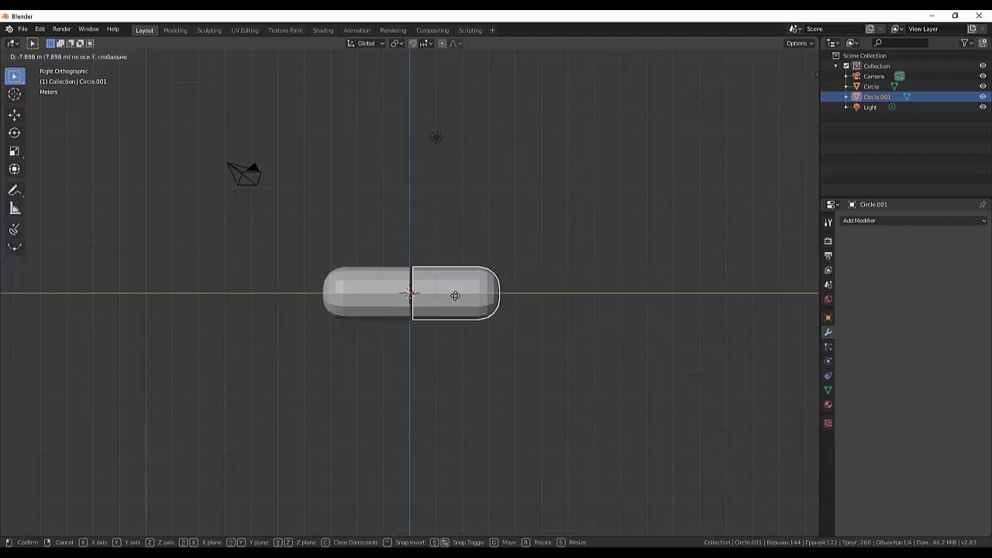
{"action": "left_click", "coordinate": [448, 296]}
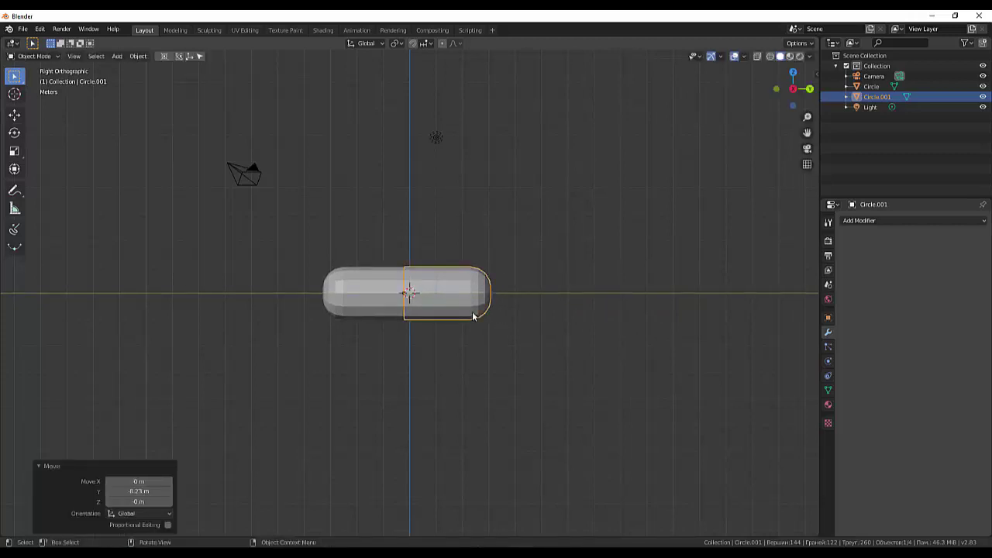
{"action": "middle_click_drag", "start_coordinate": [544, 346], "coordinate": [598, 364]}
{"action": "scroll", "coordinate": [478, 269], "scroll_direction": "up", "scroll_amount": 2}
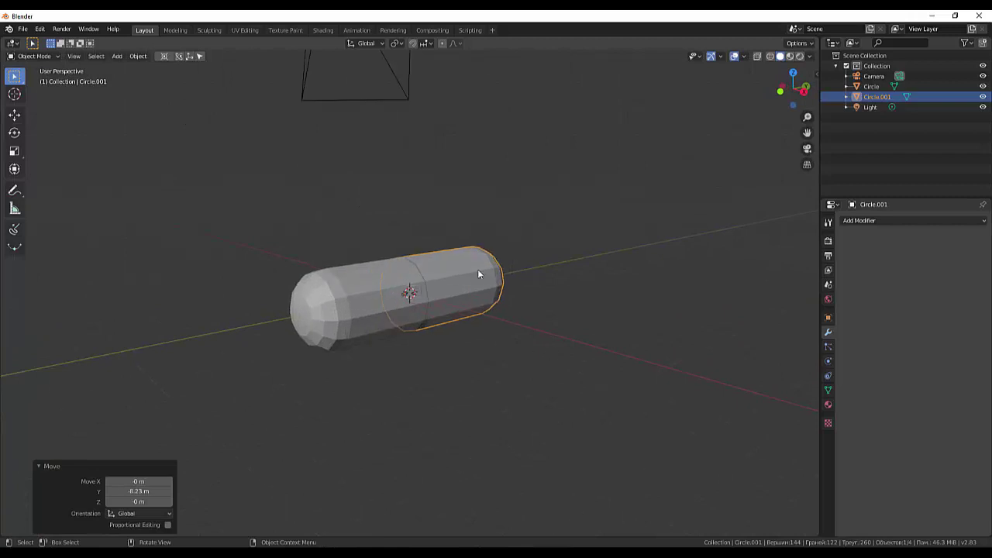
{"action": "scroll", "coordinate": [451, 282], "scroll_direction": "up", "scroll_amount": 3}
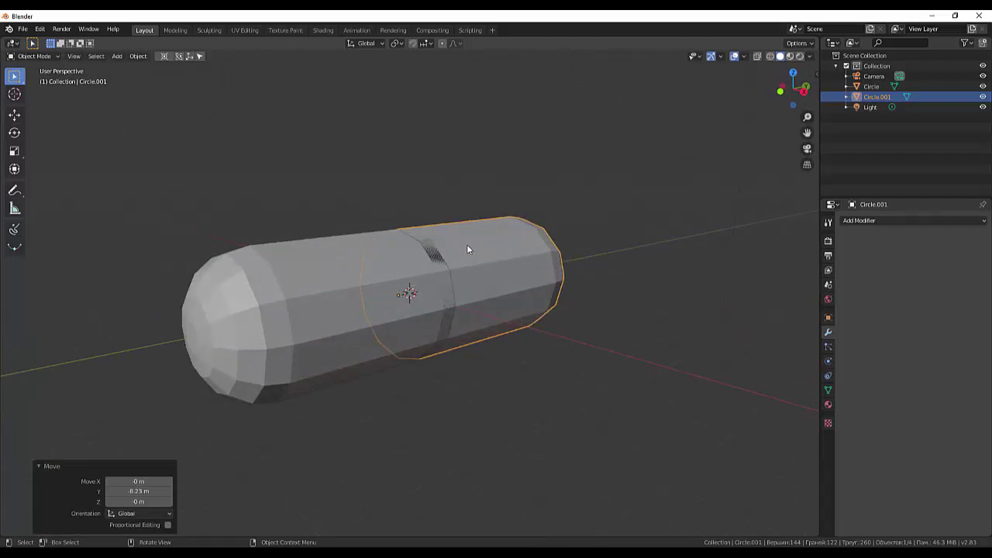
- Scale Circle.001 up to about 1.04 so the halves close into a pill
{"action": "key", "text": "s"}
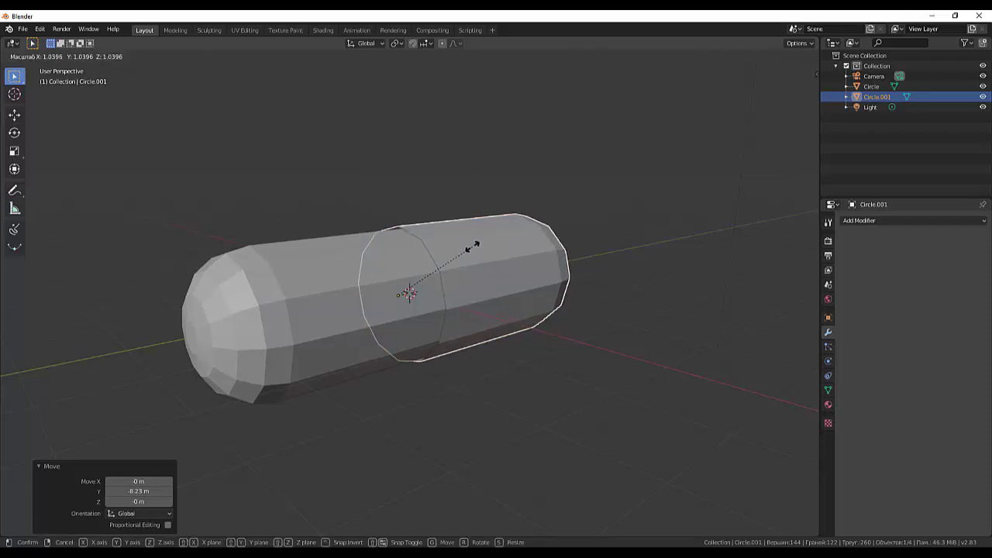
{"action": "left_click", "coordinate": [475, 246]}
{"action": "left_click", "coordinate": [700, 334]}
{"action": "mouse_move", "coordinate": [699, 334]}
{"action": "middle_mouse_down"}
{"action": "mouse_move", "coordinate": [677, 320]}
{"action": "mouse_move", "coordinate": [737, 320]}
{"action": "mouse_move", "coordinate": [652, 322]}
{"action": "middle_mouse_up"}
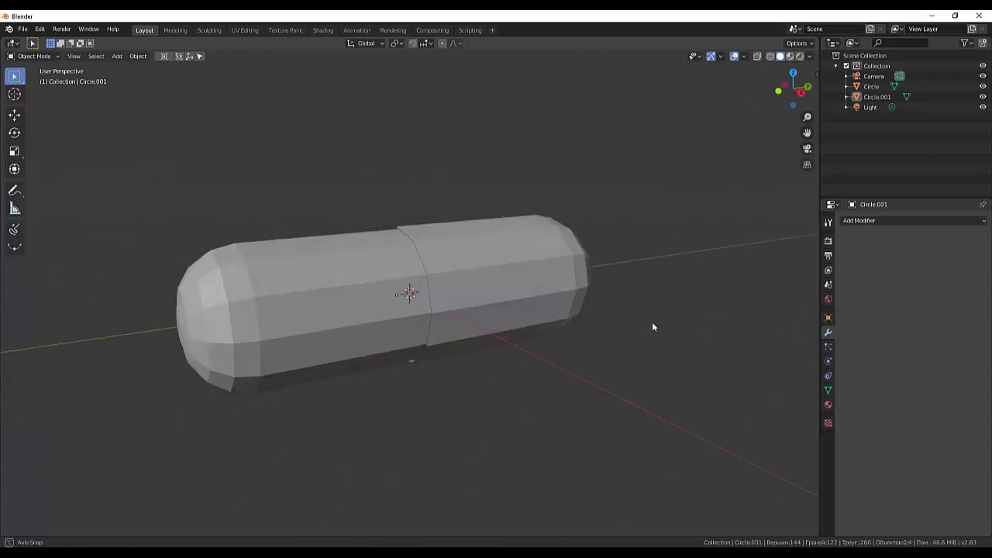
{"action": "scroll", "coordinate": [403, 271], "scroll_direction": "up", "scroll_amount": 2}
{"action": "scroll", "coordinate": [405, 261], "scroll_direction": "up", "scroll_amount": 3}
{"action": "scroll", "coordinate": [442, 254], "scroll_direction": "up", "scroll_amount": 1}
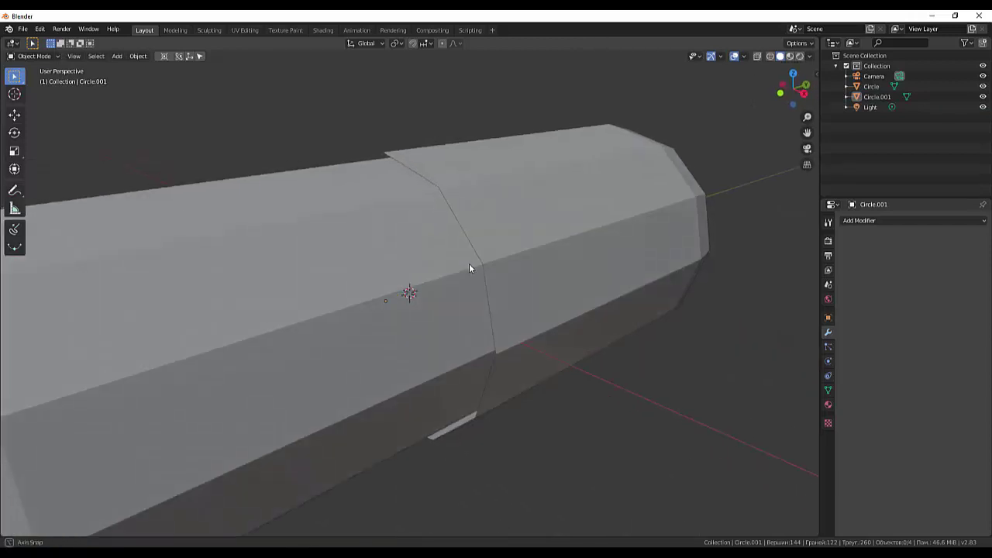
{"action": "scroll", "coordinate": [469, 269], "scroll_direction": "up", "scroll_amount": 1}
- Reselect Circle.001 and put it into Edit Mode
{"action": "left_click", "coordinate": [482, 223]}
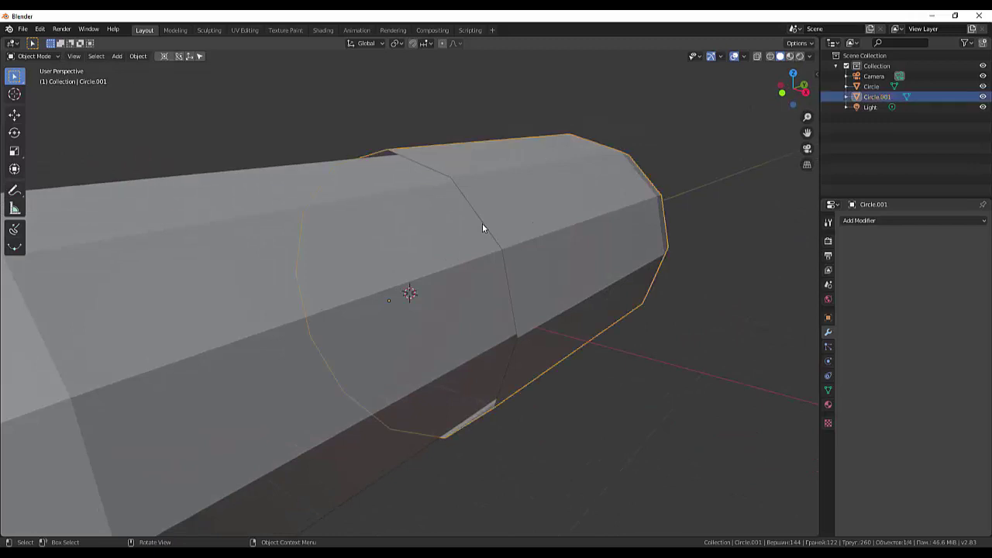
{"action": "scroll", "coordinate": [571, 293], "scroll_direction": "down", "scroll_amount": 4}
{"action": "left_click", "coordinate": [566, 363]}
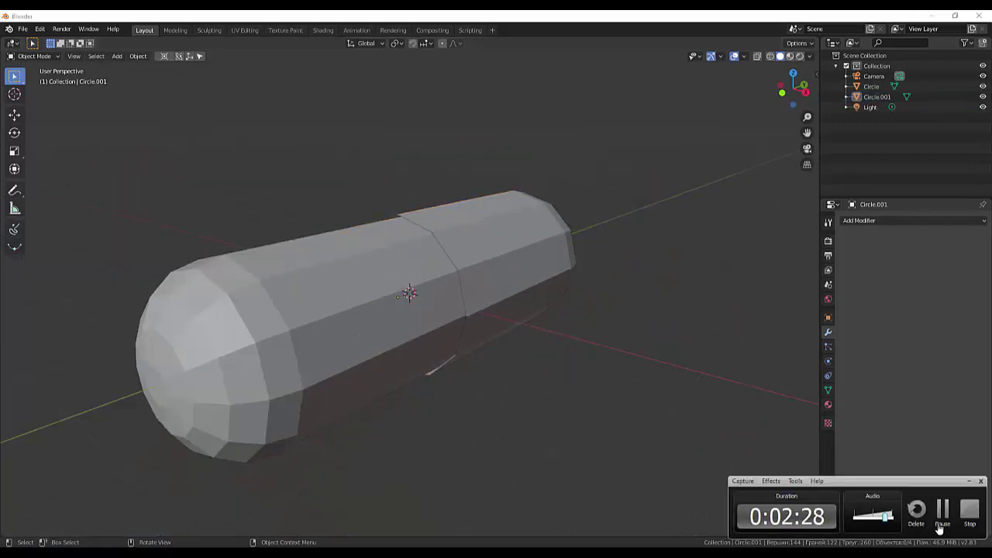
{"action": "middle_click_drag", "start_coordinate": [807, 511], "coordinate": [939, 515]}
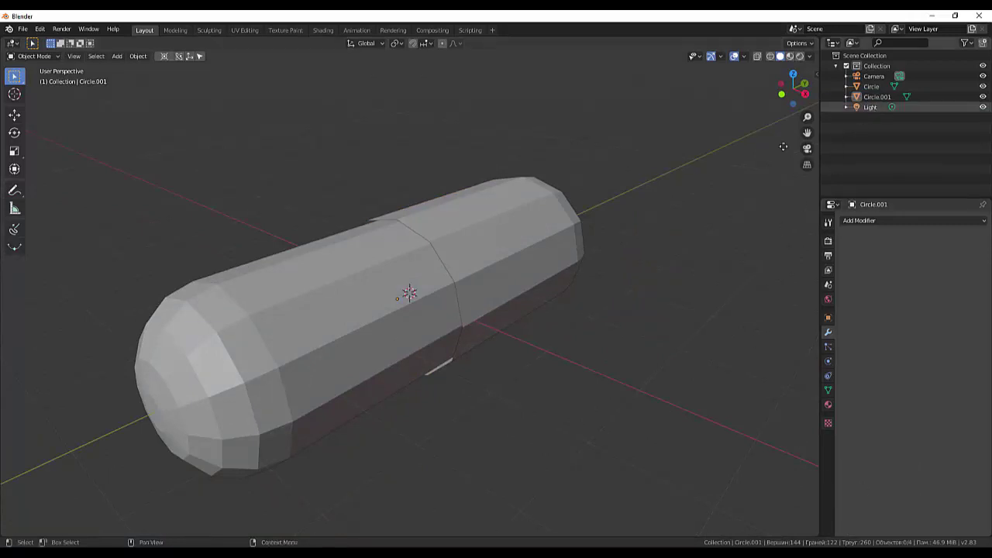
{"action": "left_click", "coordinate": [516, 251]}
{"action": "key", "text": "Tab"}
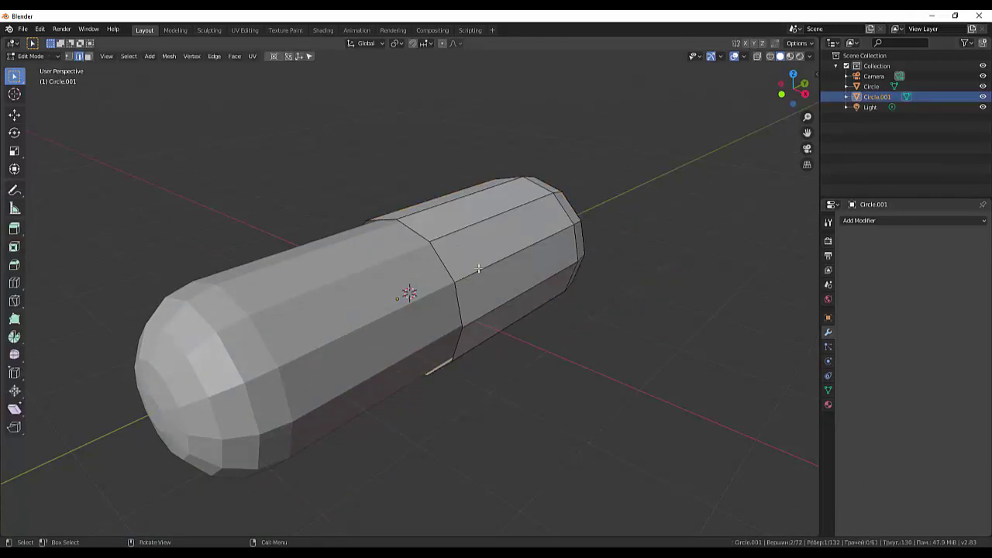
{"action": "left_click", "coordinate": [34, 56]}
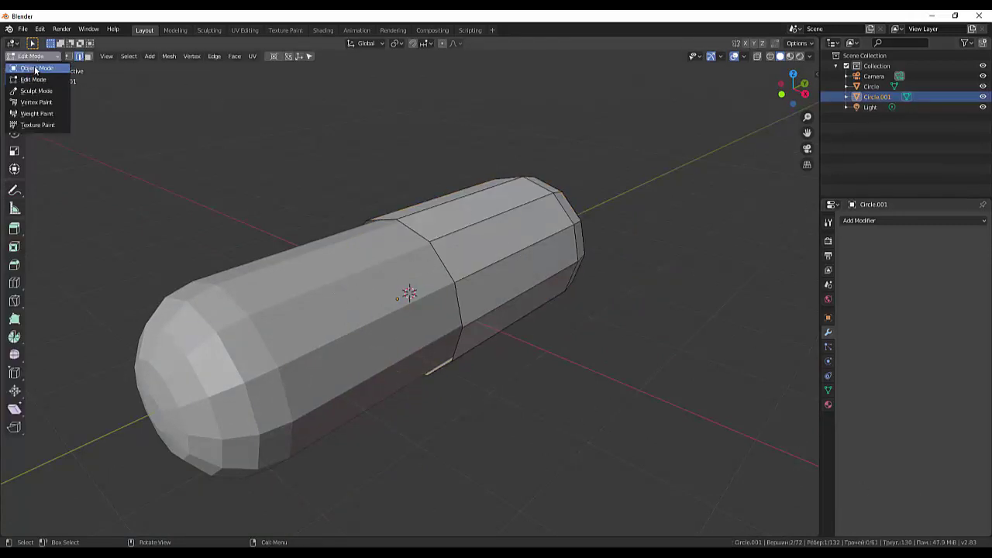
- Join both half-capsules into the single Circle object
{"action": "left_click", "coordinate": [31, 68]}
{"action": "key", "text": "Tab"}
{"action": "left_click", "coordinate": [505, 259]}
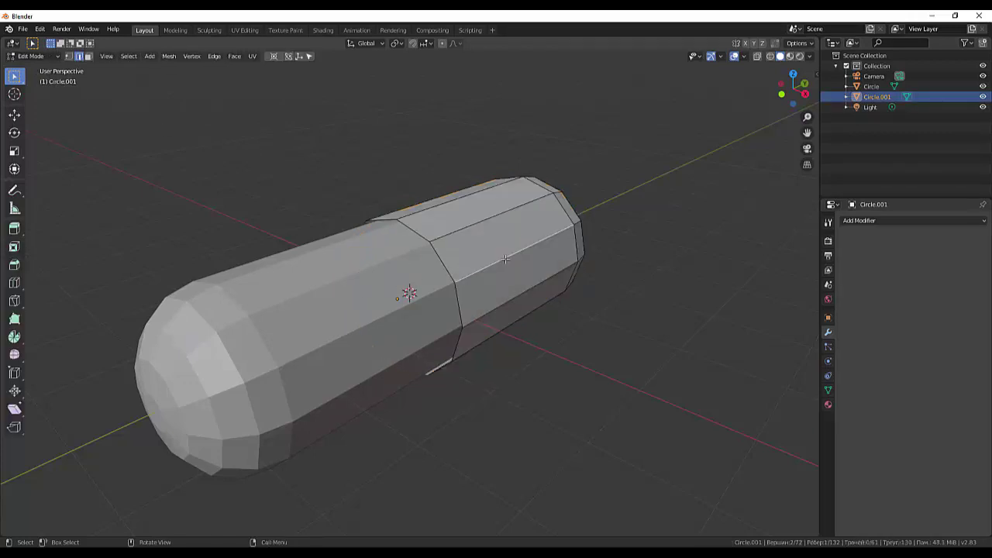
{"action": "key", "text": "Tab"}
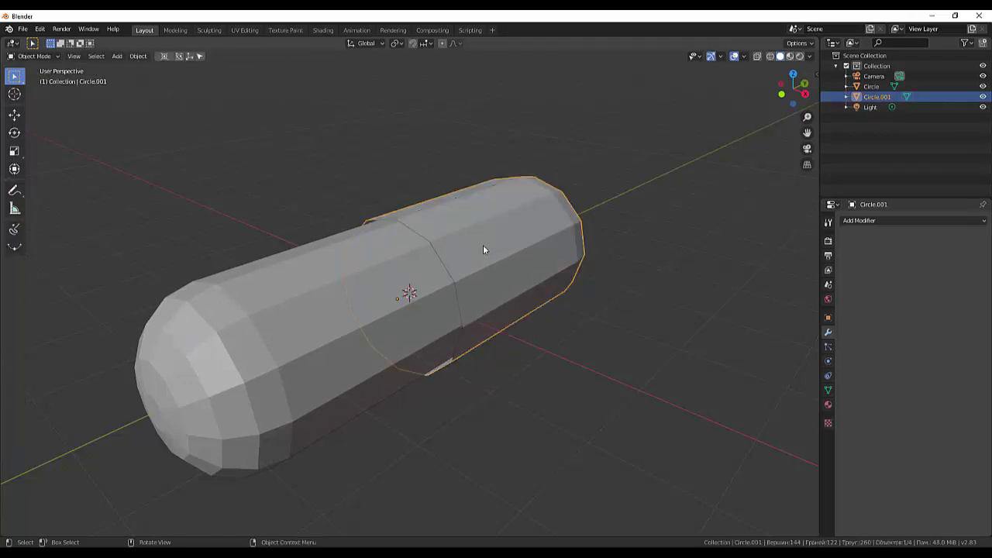
{"action": "left_click", "coordinate": [303, 324], "text": "shift"}
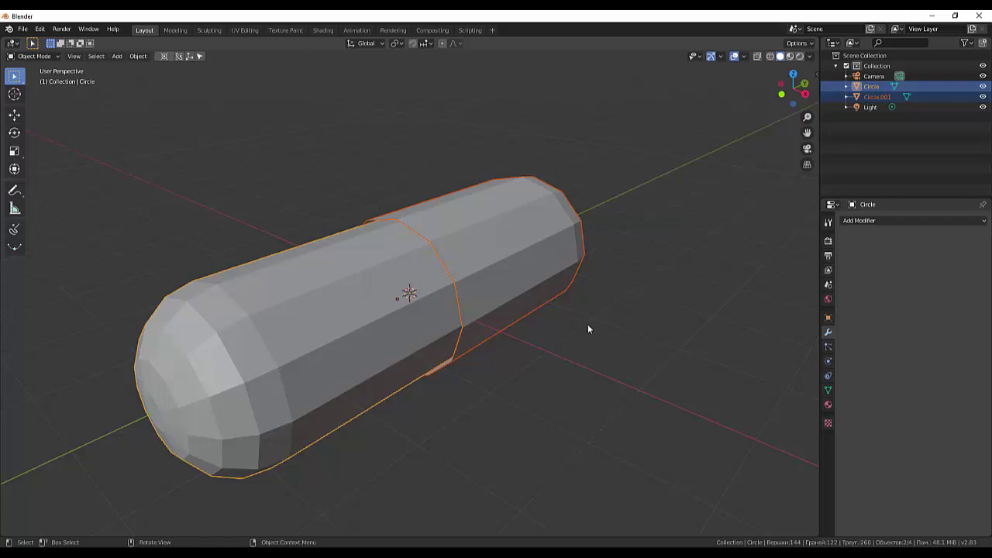
{"action": "key", "text": "ctrl+j"}
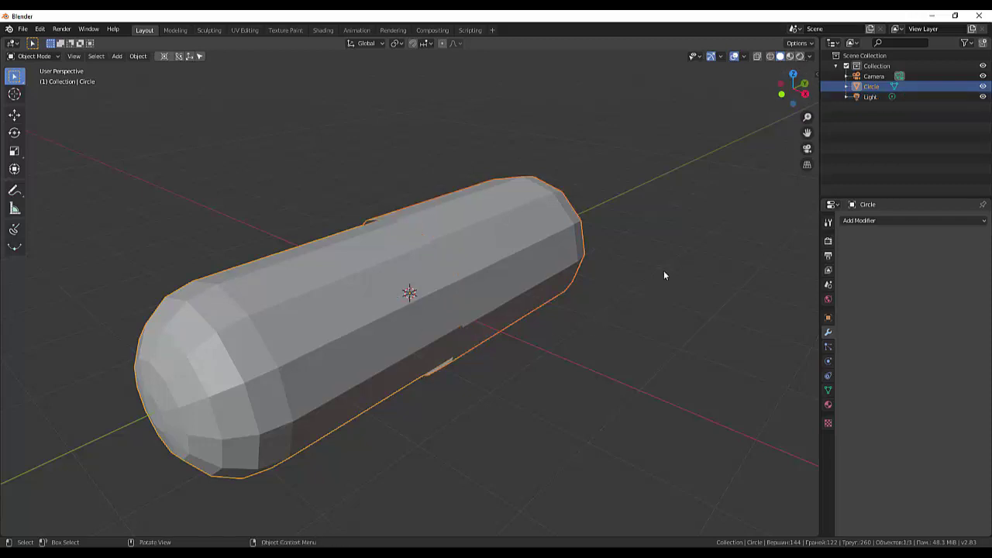
{"action": "middle_click_drag", "start_coordinate": [663, 271], "coordinate": [643, 288]}
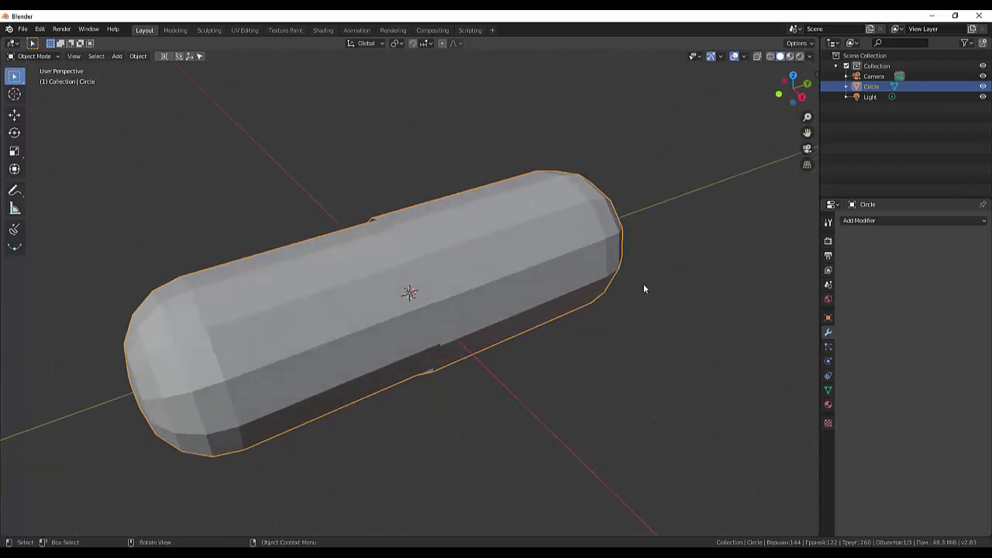
- Give the capsule a level-2 Subdivision Surface and smooth shading
{"action": "key", "text": "ctrl+2"}
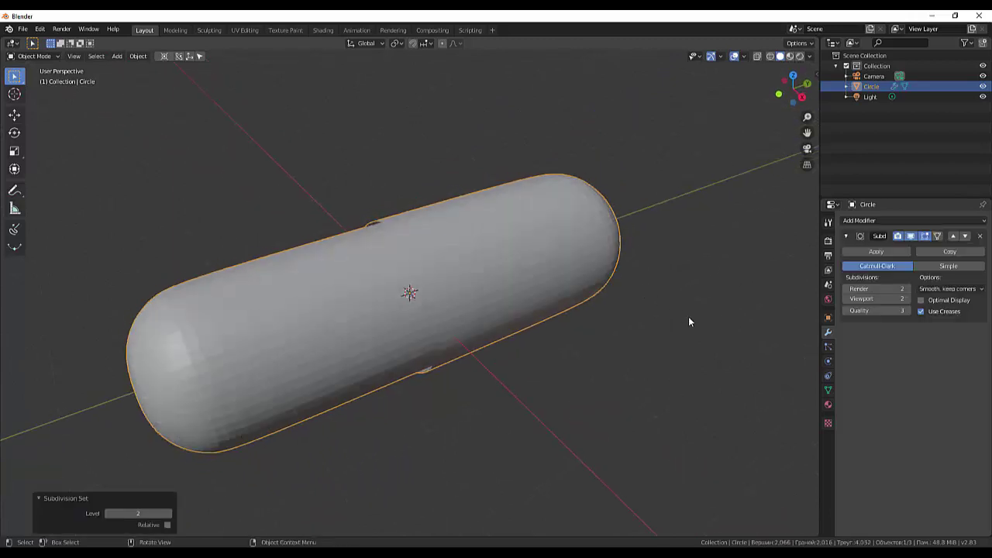
{"action": "mouse_move", "coordinate": [689, 316]}
{"action": "middle_mouse_down"}
{"action": "mouse_move", "coordinate": [705, 323]}
{"action": "mouse_move", "coordinate": [693, 311]}
{"action": "middle_mouse_up"}
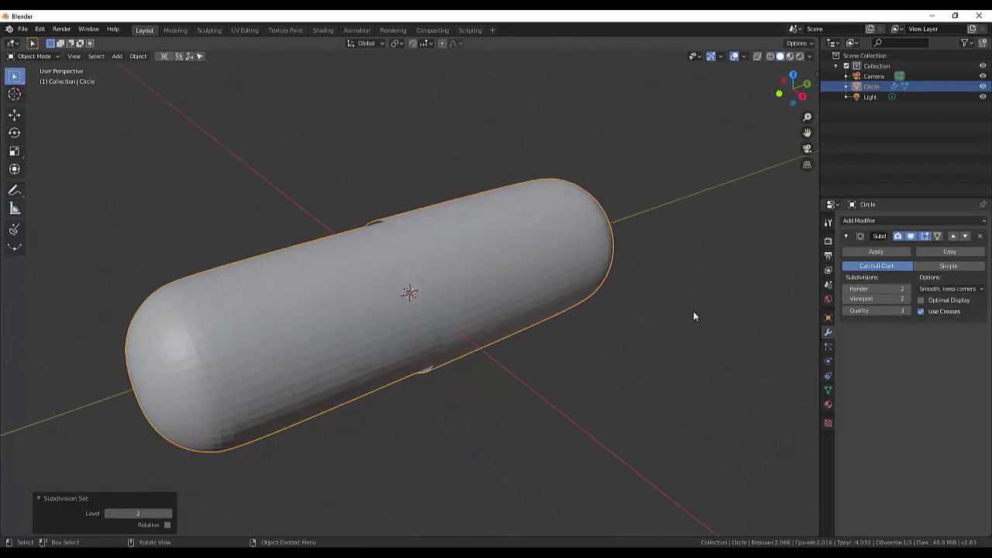
{"action": "right_click", "coordinate": [621, 370]}
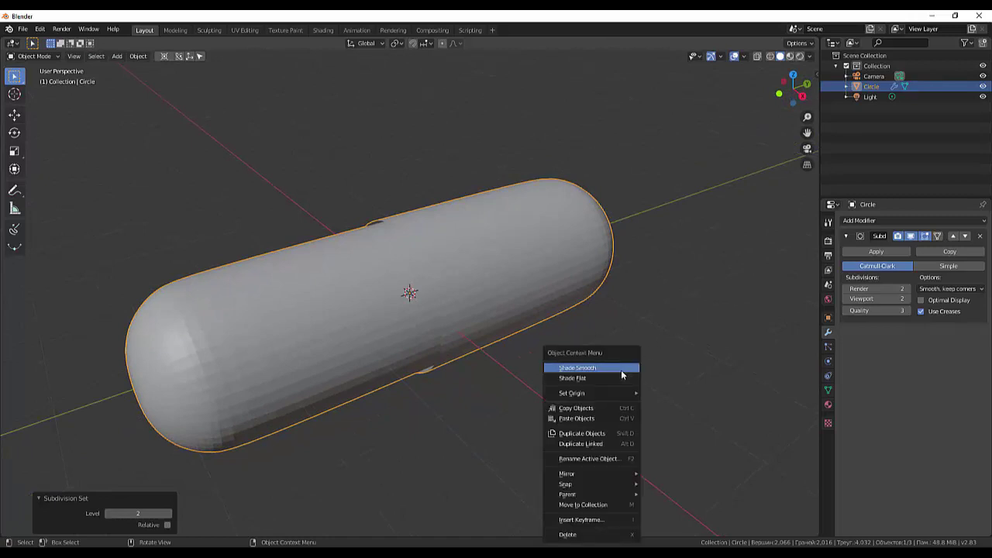
{"action": "left_click", "coordinate": [609, 366]}
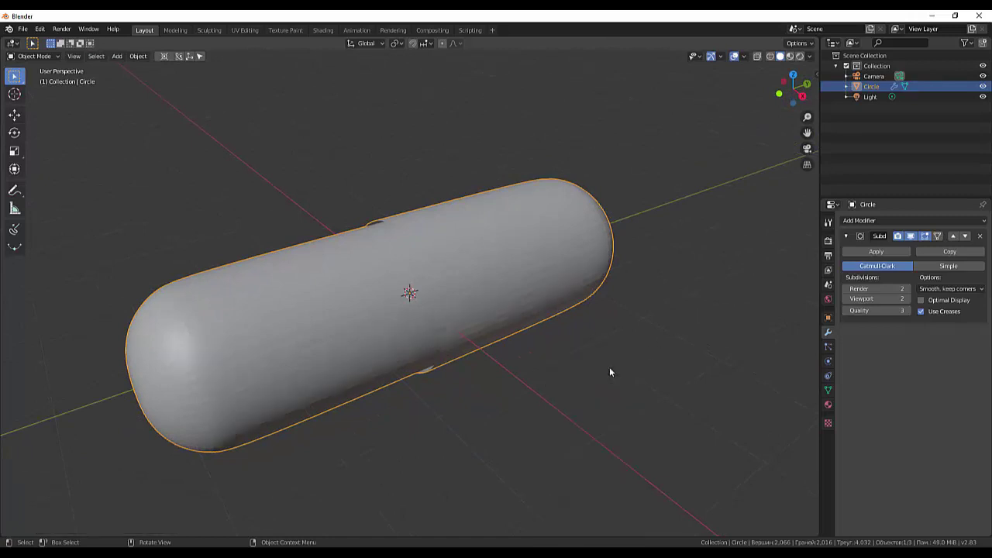
- Enable Auto Smooth at 30° in the capsule's Normals settings
{"action": "left_click", "coordinate": [828, 389]}
{"action": "left_click", "coordinate": [853, 398]}
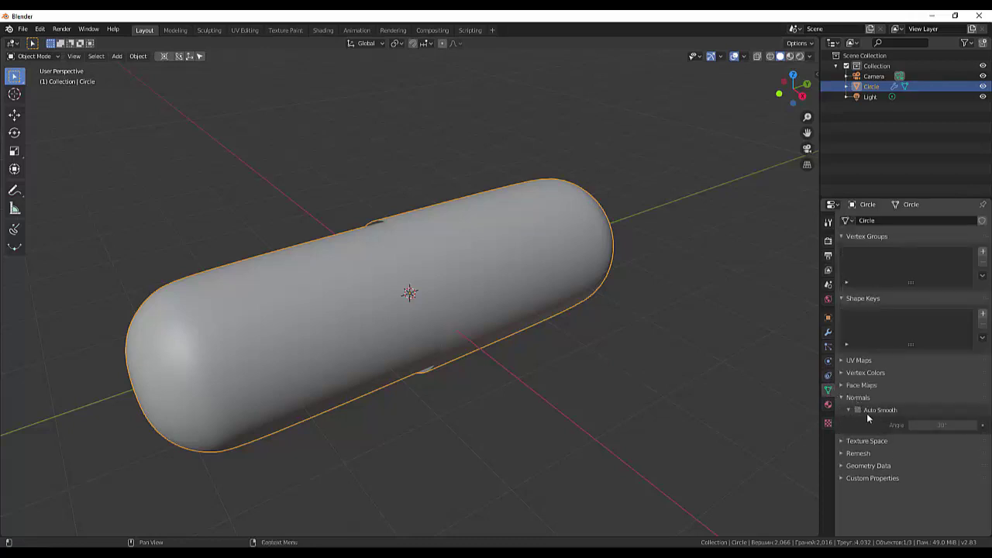
{"action": "left_click", "coordinate": [858, 410]}
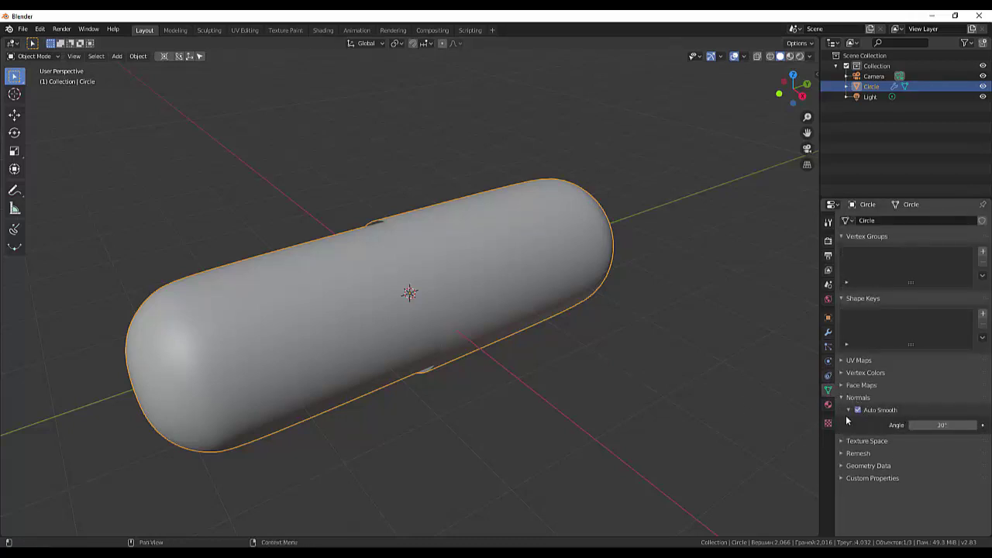
{"action": "left_click", "coordinate": [575, 370]}
{"action": "mouse_move", "coordinate": [574, 370]}
{"action": "middle_mouse_down"}
{"action": "mouse_move", "coordinate": [604, 361]}
{"action": "mouse_move", "coordinate": [656, 317]}
{"action": "mouse_move", "coordinate": [669, 321]}
{"action": "mouse_move", "coordinate": [572, 342]}
{"action": "middle_mouse_up"}
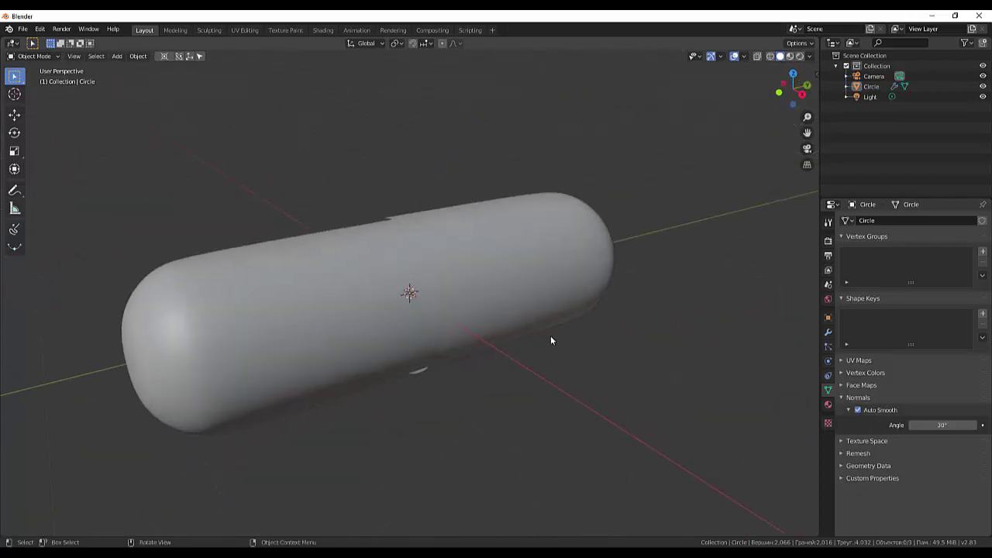
{"action": "left_click", "coordinate": [473, 287]}
- Enter Edit Mode and select the edge loop around the capsule's middle
{"action": "left_click", "coordinate": [35, 71]}
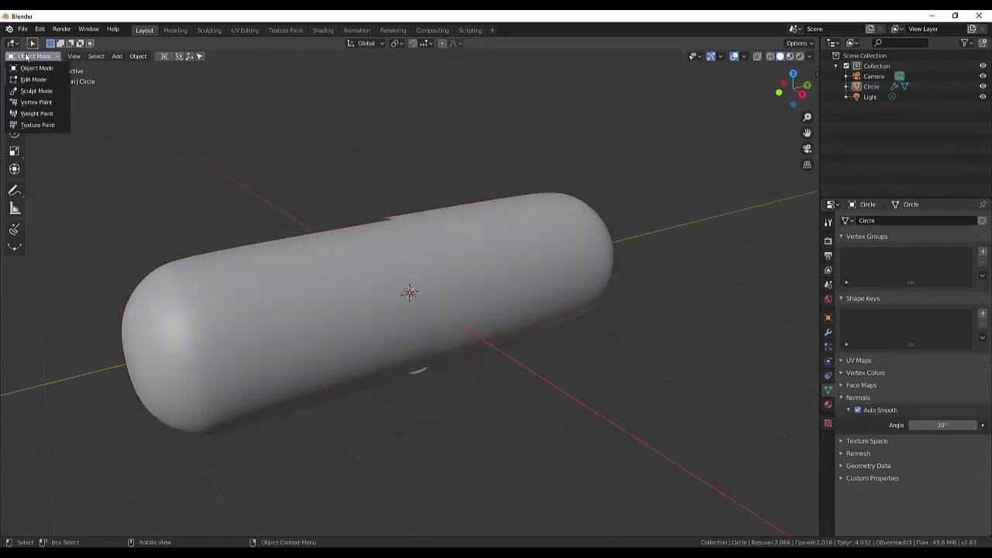
{"action": "left_click", "coordinate": [32, 56]}
{"action": "left_click", "coordinate": [28, 80]}
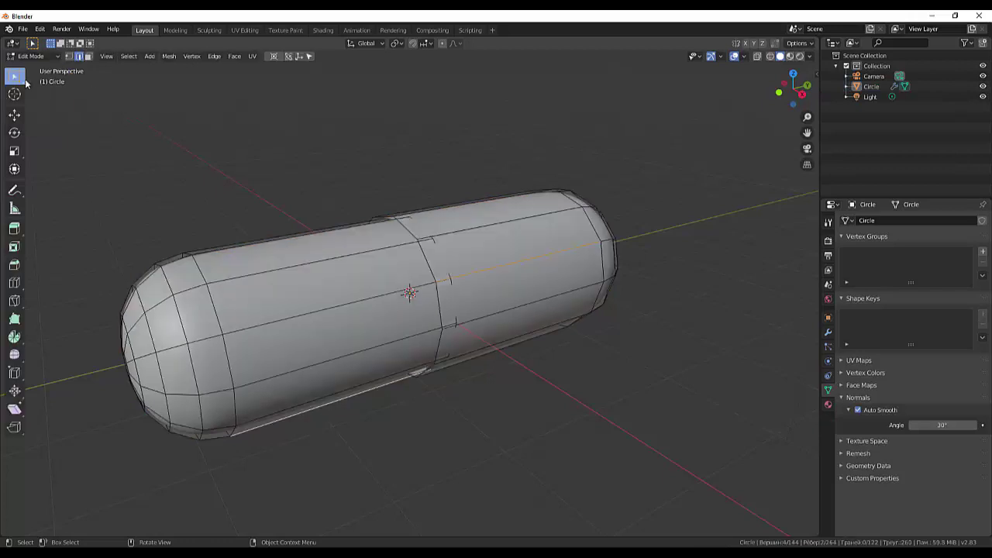
{"action": "middle_click_drag", "start_coordinate": [326, 262], "coordinate": [346, 269]}
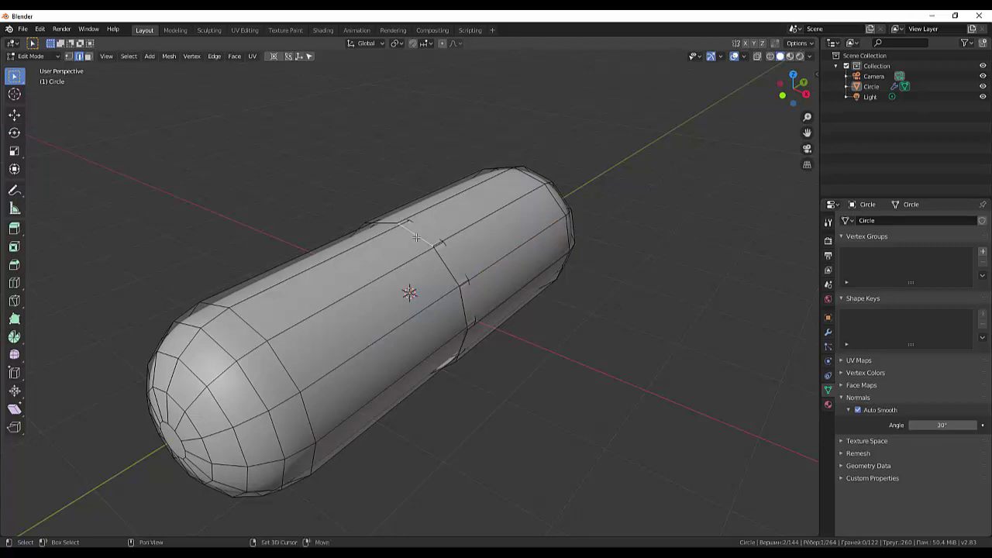
{"action": "left_click", "coordinate": [417, 237], "text": "alt"}
{"action": "middle_click_drag", "start_coordinate": [524, 286], "coordinate": [542, 268]}
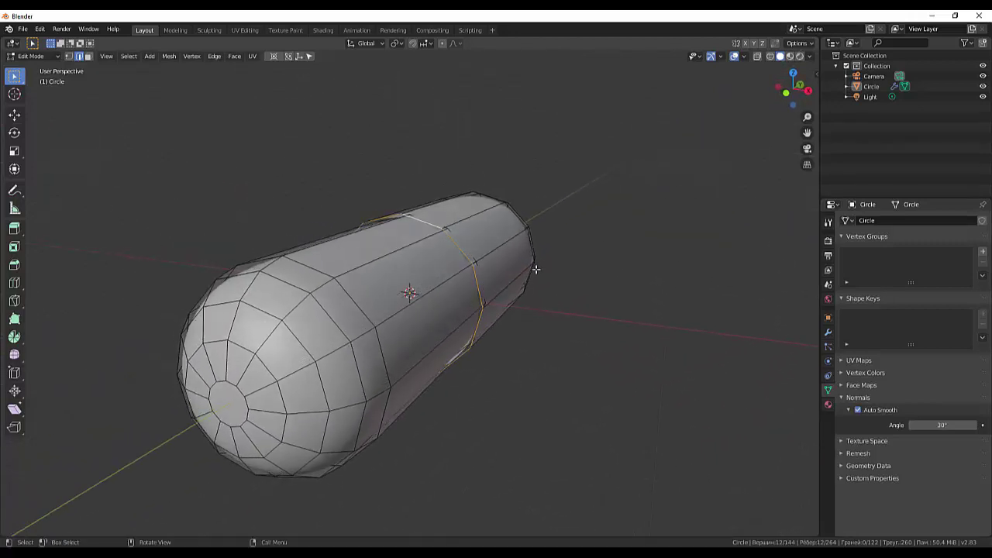
- Extrude the loop and shrink it to about 0.909, then return to Object Mode
{"action": "key", "text": "e"}
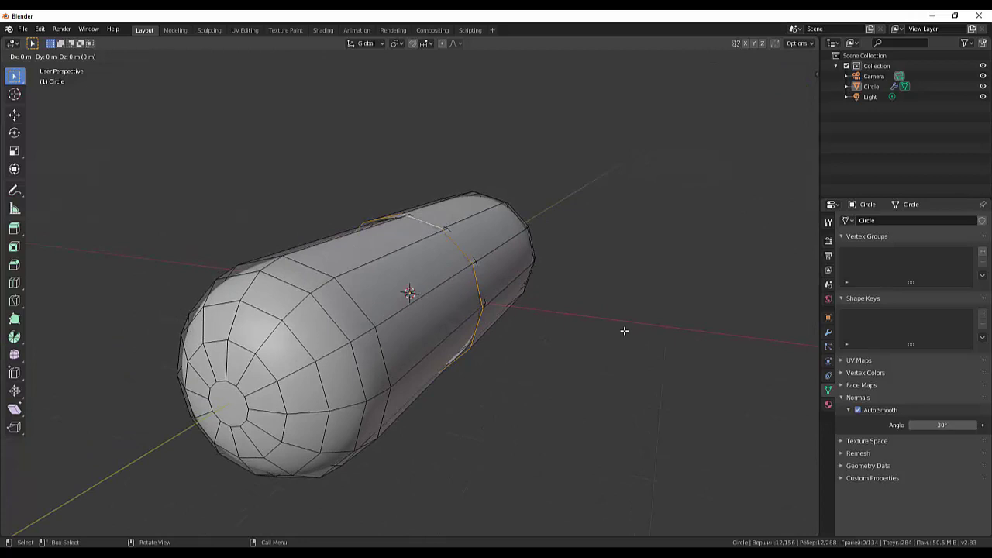
{"action": "key", "text": "s"}
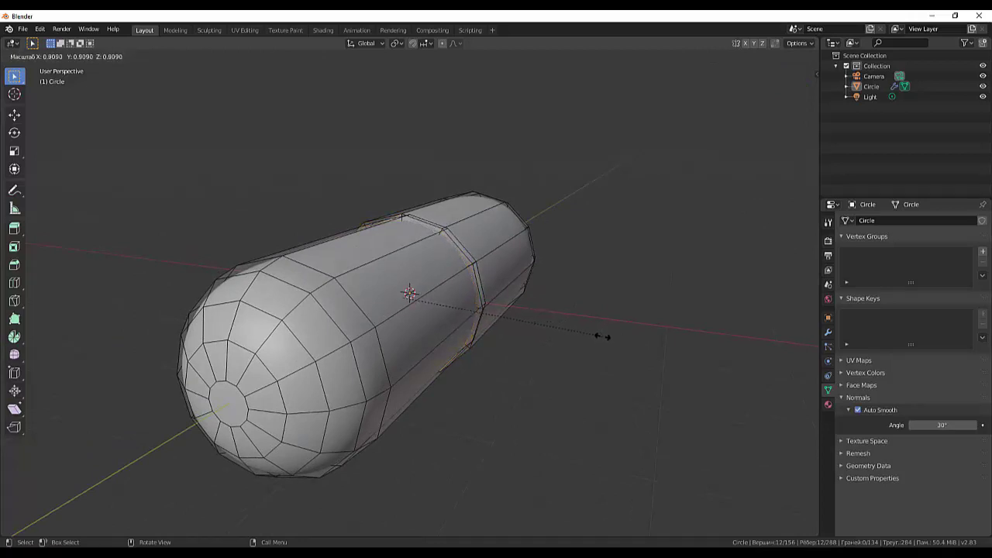
{"action": "left_click", "coordinate": [600, 338]}
{"action": "mouse_move", "coordinate": [593, 313]}
{"action": "middle_mouse_down"}
{"action": "mouse_move", "coordinate": [549, 350]}
{"action": "mouse_move", "coordinate": [476, 272]}
{"action": "middle_mouse_up"}
{"action": "left_click", "coordinate": [38, 58]}
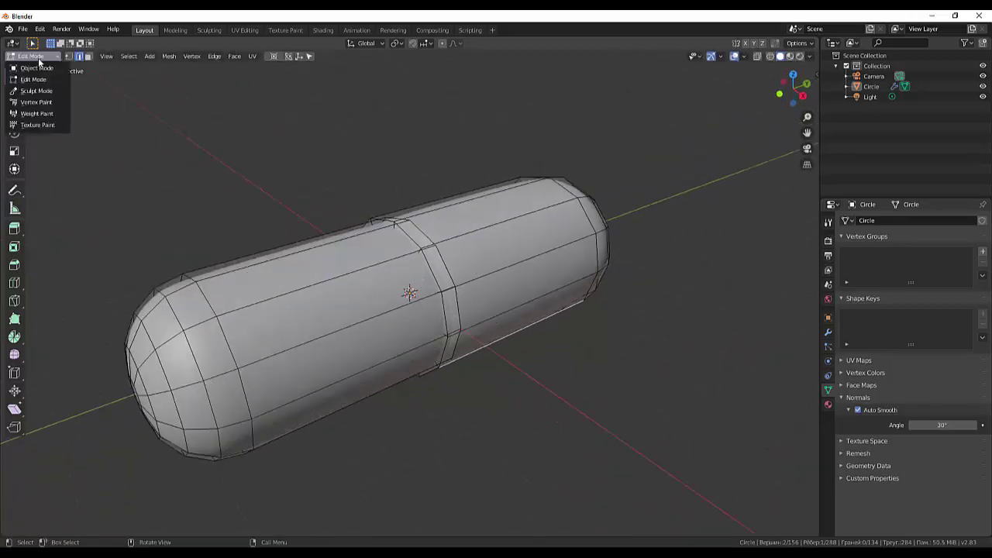
{"action": "left_click", "coordinate": [42, 68]}
{"action": "mouse_move", "coordinate": [60, 115]}
{"action": "middle_mouse_down"}
{"action": "mouse_move", "coordinate": [175, 159]}
{"action": "mouse_move", "coordinate": [248, 160]}
{"action": "mouse_move", "coordinate": [319, 136]}
{"action": "mouse_move", "coordinate": [129, 155]}
{"action": "mouse_move", "coordinate": [94, 132]}
{"action": "mouse_move", "coordinate": [104, 136]}
{"action": "middle_mouse_up"}
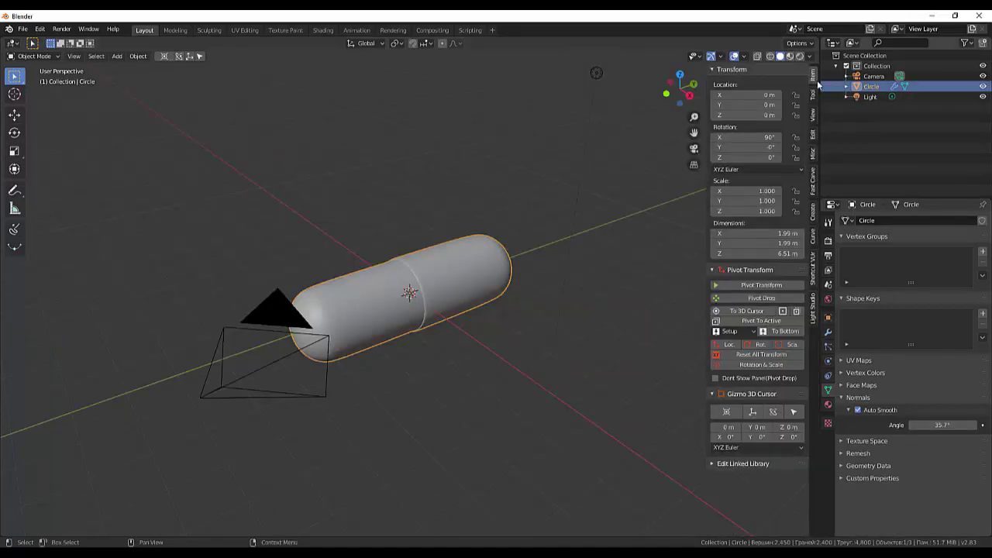
- Lock the camera to the view and add a plane scaled to about 20.2
{"action": "left_click", "coordinate": [814, 120]}
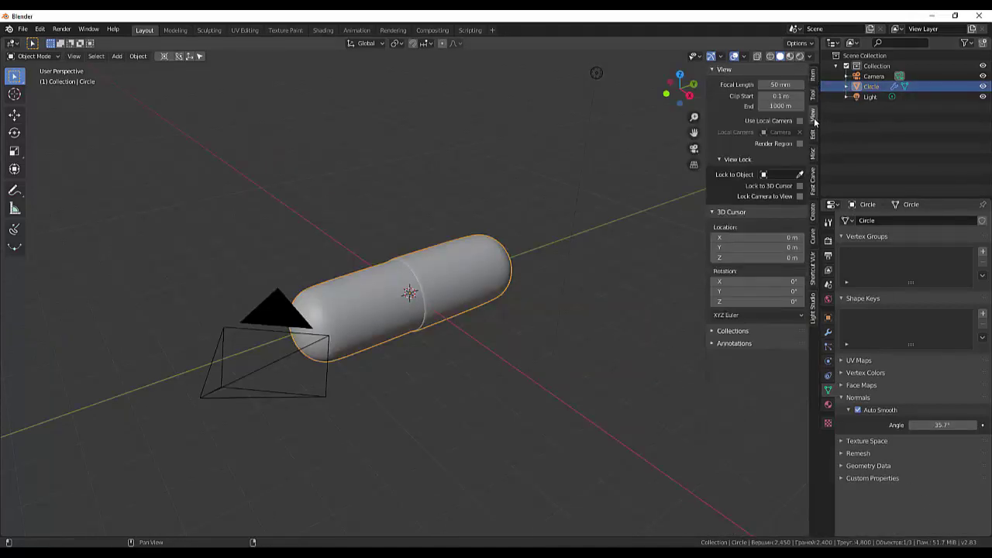
{"action": "left_click", "coordinate": [800, 196]}
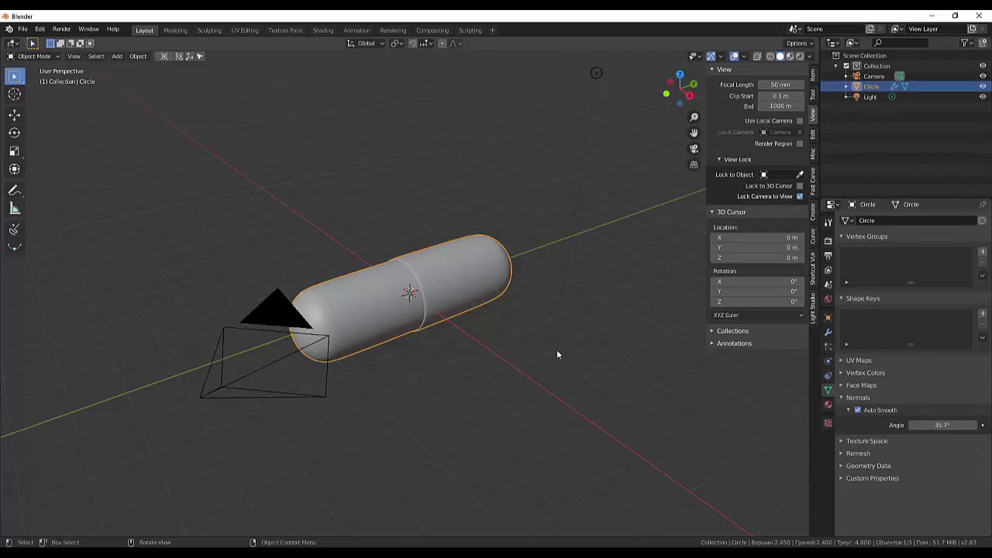
{"action": "key", "text": "shift+a"}
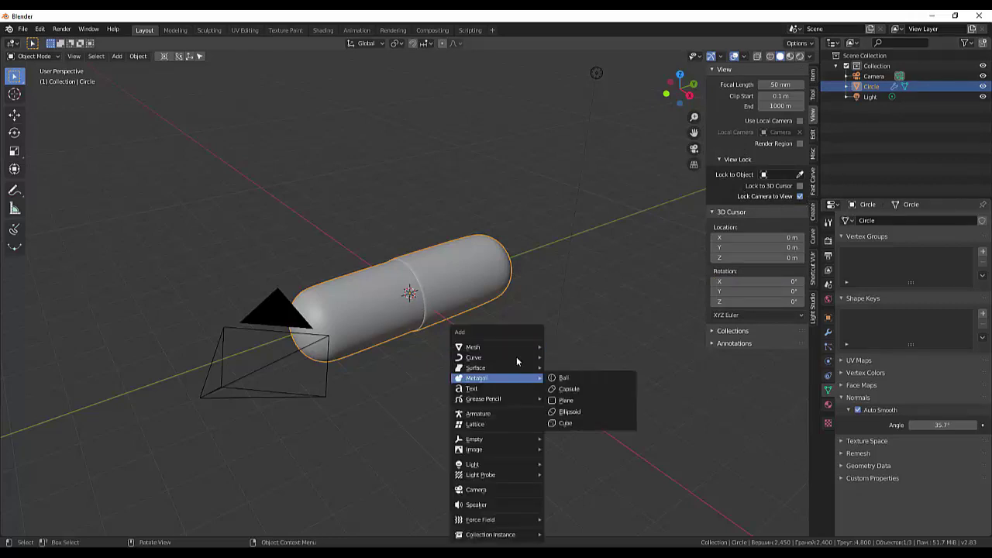
{"action": "left_click", "coordinate": [578, 97]}
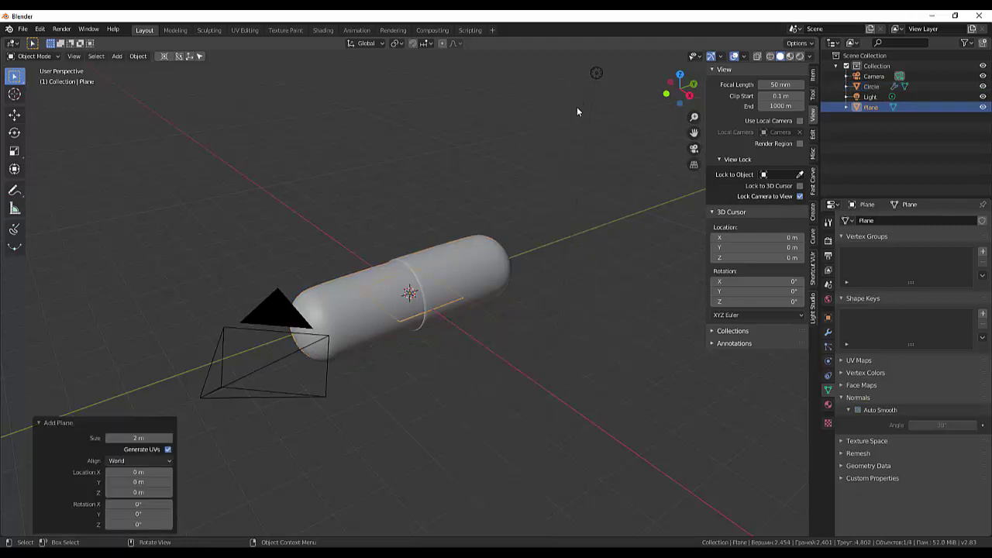
{"action": "key", "text": "s"}
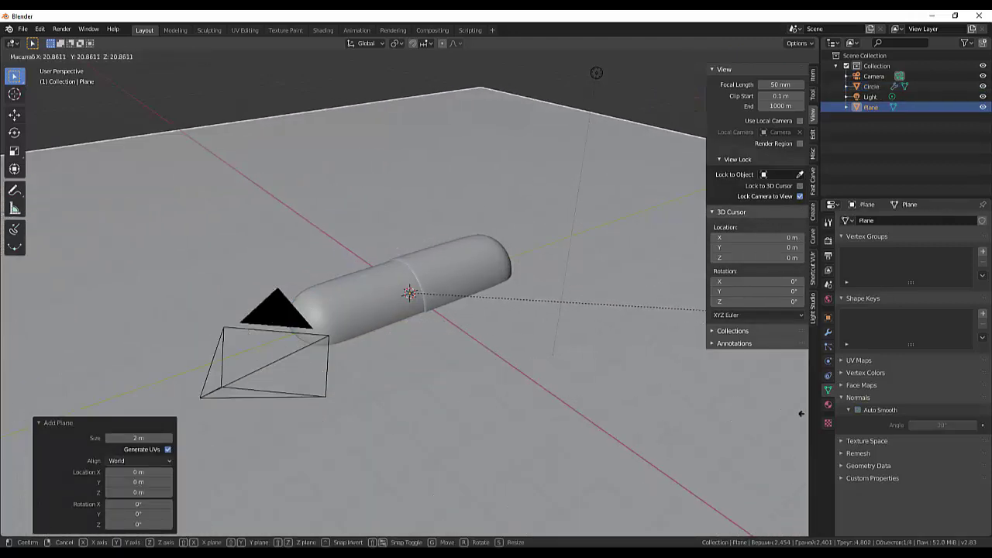
{"action": "left_click", "coordinate": [742, 411]}
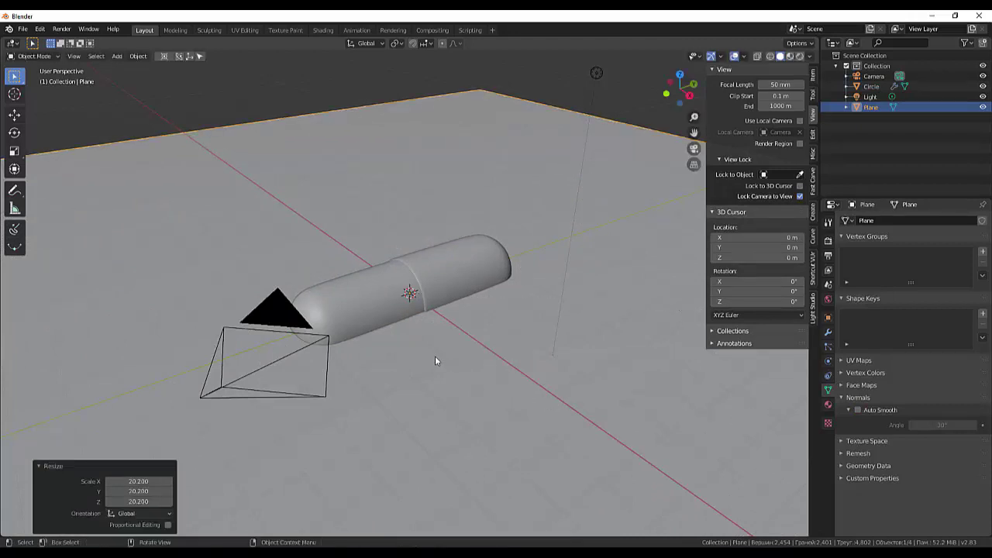
- Lower the plane along Z and check it through the scene camera
{"action": "key", "text": "g"}
{"action": "key", "text": "z"}
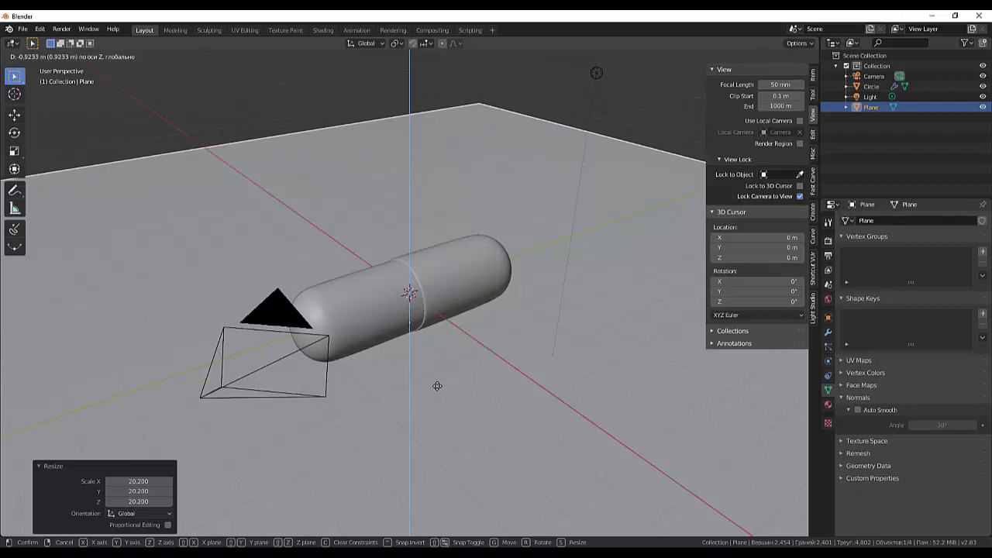
{"action": "left_click", "coordinate": [437, 386]}
{"action": "key", "text": "KP_0"}
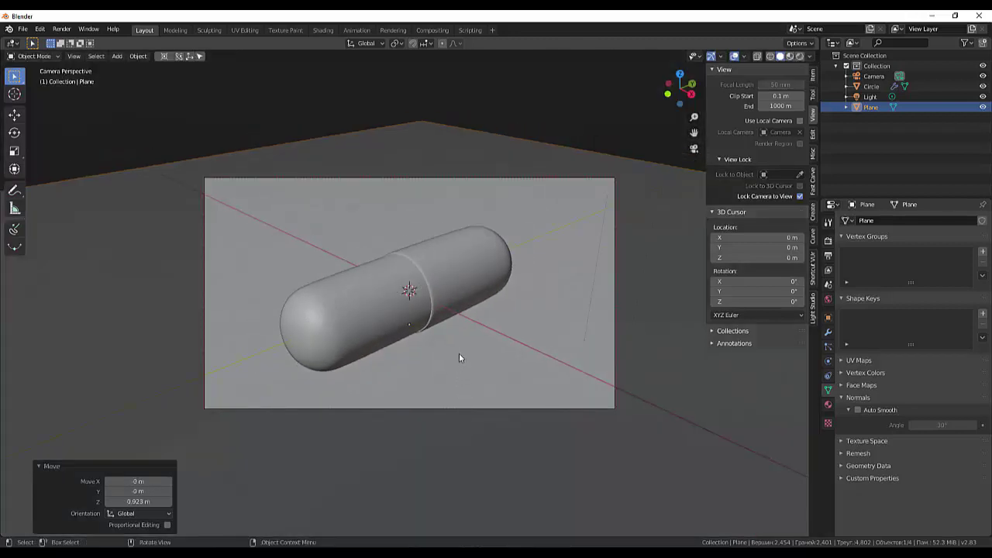
{"action": "left_click", "coordinate": [658, 459]}
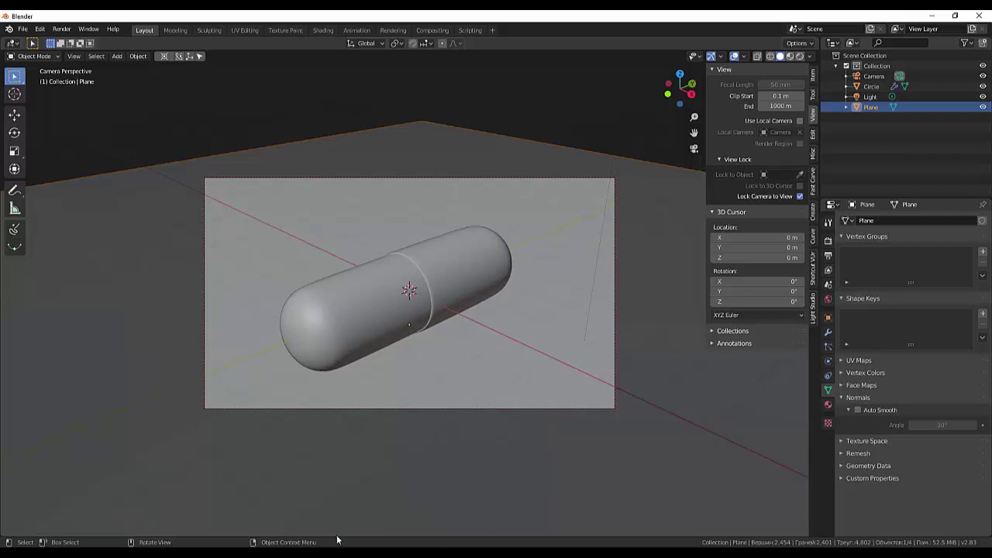
{"action": "middle_click_drag", "start_coordinate": [499, 444], "coordinate": [470, 443], "text": "alt"}
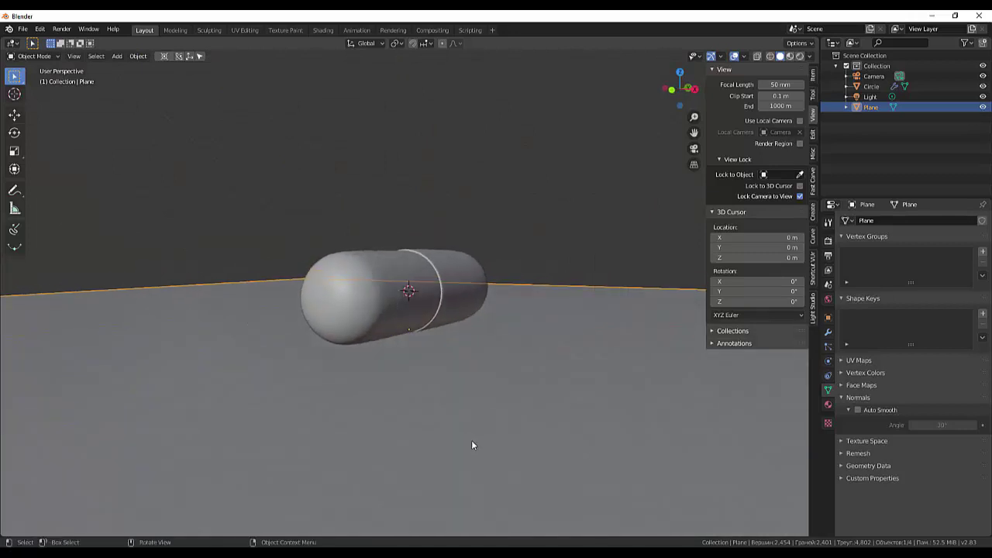
- From the right side view, nudge the plane down along Z to sit just beneath the capsule
{"action": "key", "text": "KP_3"}
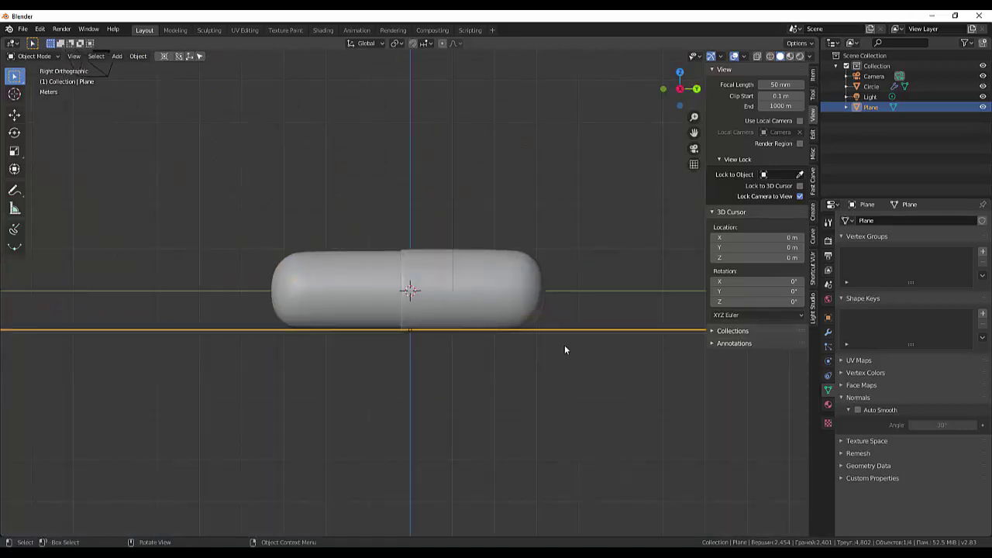
{"action": "key", "text": "g"}
{"action": "key", "text": "z"}
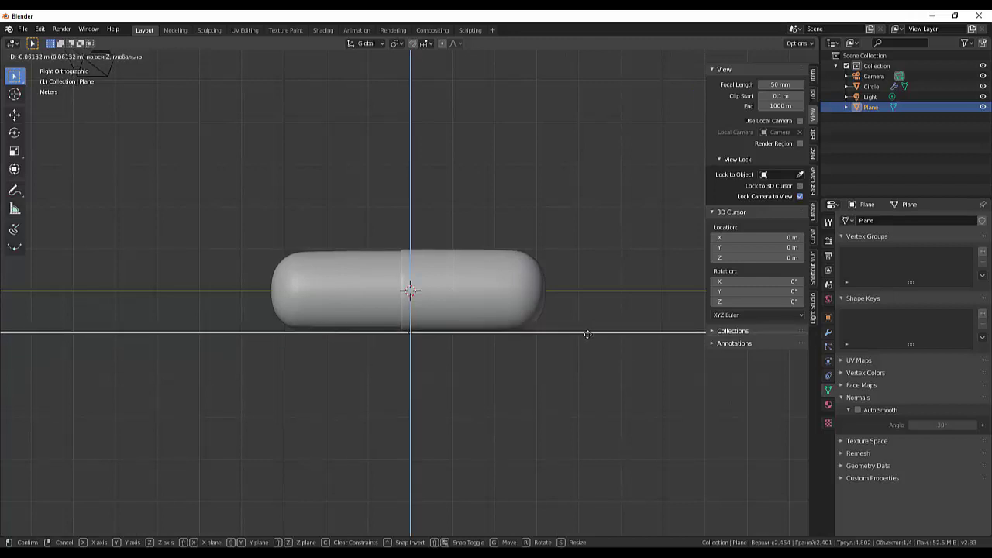
{"action": "left_click", "coordinate": [519, 411]}
{"action": "mouse_move", "coordinate": [519, 413]}
{"action": "middle_mouse_down"}
{"action": "mouse_move", "coordinate": [619, 457]}
{"action": "mouse_move", "coordinate": [590, 459]}
{"action": "middle_mouse_up"}
{"action": "scroll", "coordinate": [591, 459], "scroll_direction": "down", "scroll_amount": 3}
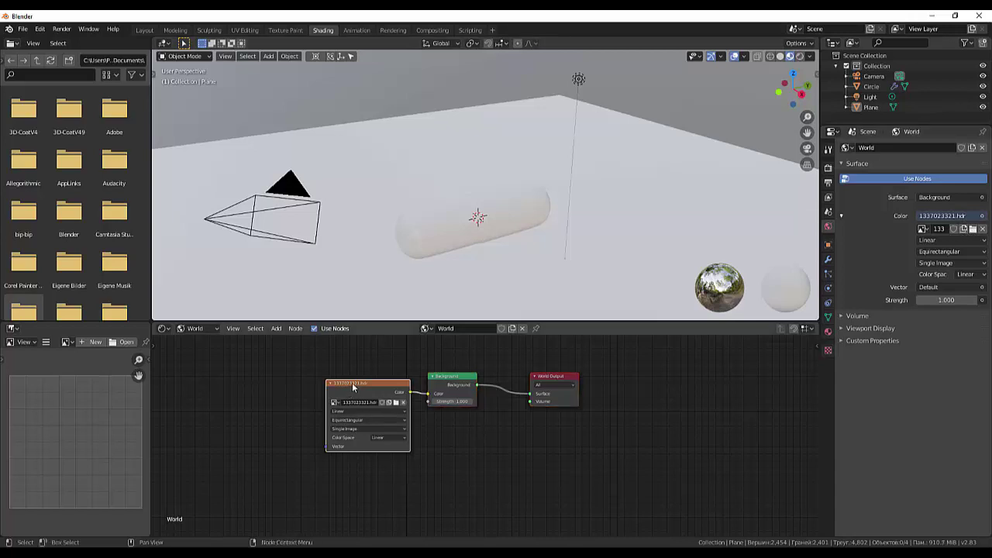
- Reposition the world Background node and bring up the Eevee render settings
{"action": "left_click", "coordinate": [449, 379]}
{"action": "left_click", "coordinate": [563, 379]}
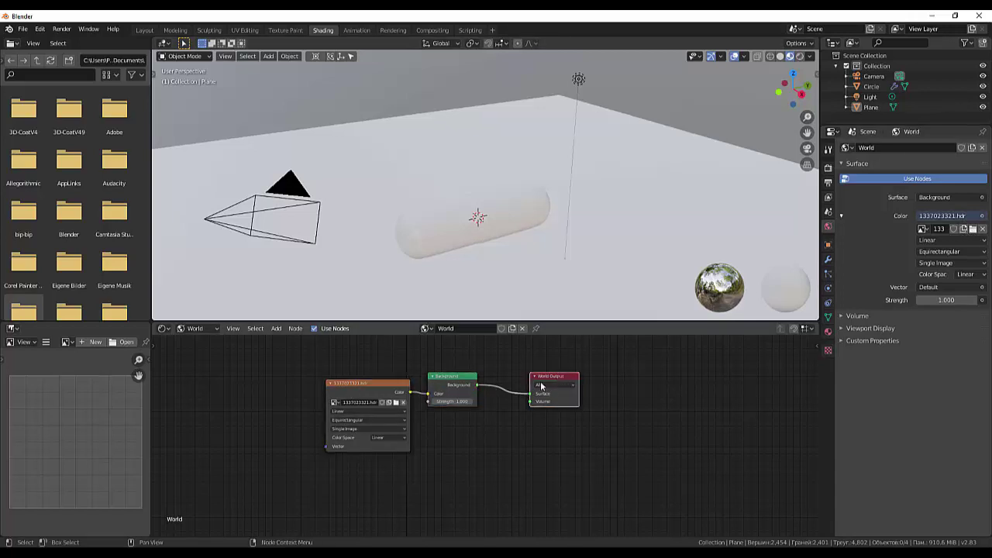
{"action": "mouse_move", "coordinate": [456, 375]}
{"action": "left_mouse_down"}
{"action": "mouse_move", "coordinate": [472, 369]}
{"action": "mouse_move", "coordinate": [482, 396]}
{"action": "mouse_move", "coordinate": [512, 395]}
{"action": "mouse_move", "coordinate": [481, 395]}
{"action": "mouse_move", "coordinate": [496, 395]}
{"action": "left_mouse_up"}
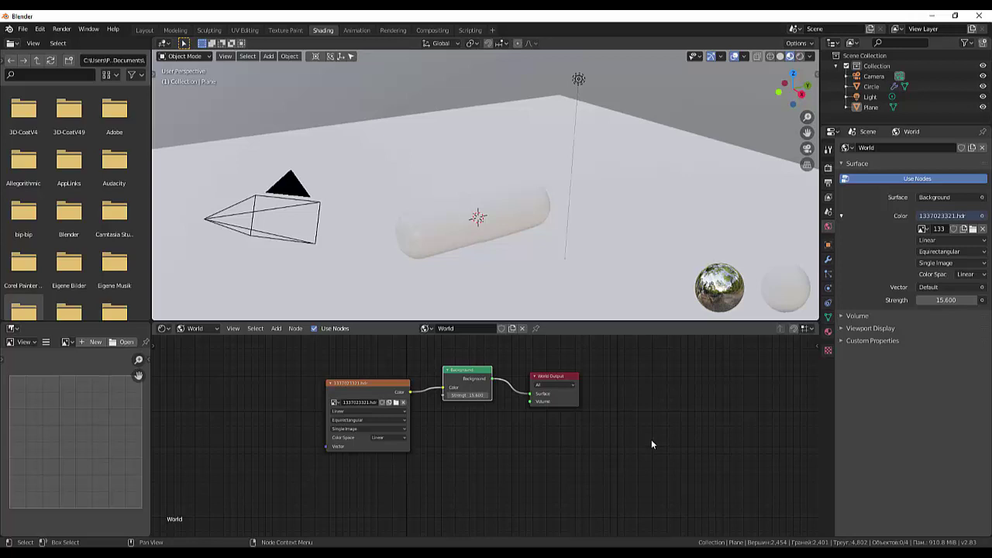
{"action": "left_click", "coordinate": [828, 169]}
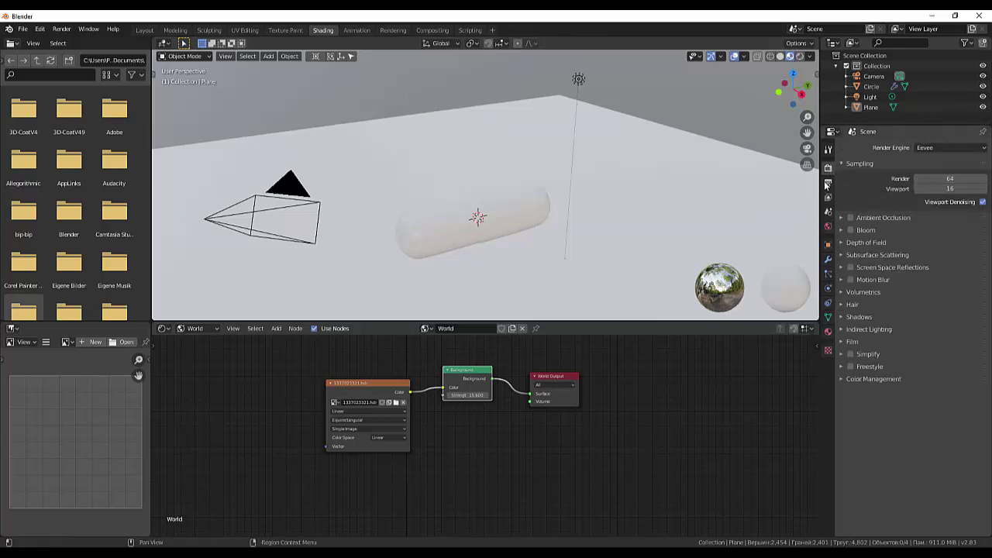
- Set output Resolution X to 400 px and the resolution scale to 400%, then render a test image
{"action": "left_click", "coordinate": [829, 182]}
{"action": "left_click", "coordinate": [947, 160]}
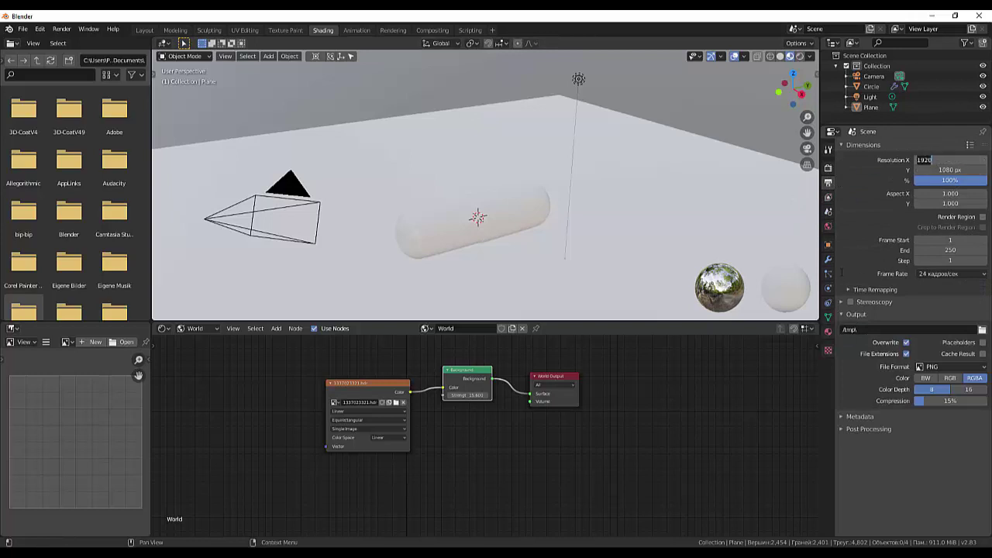
{"action": "type", "text": "400"}
{"action": "key", "text": "Return"}
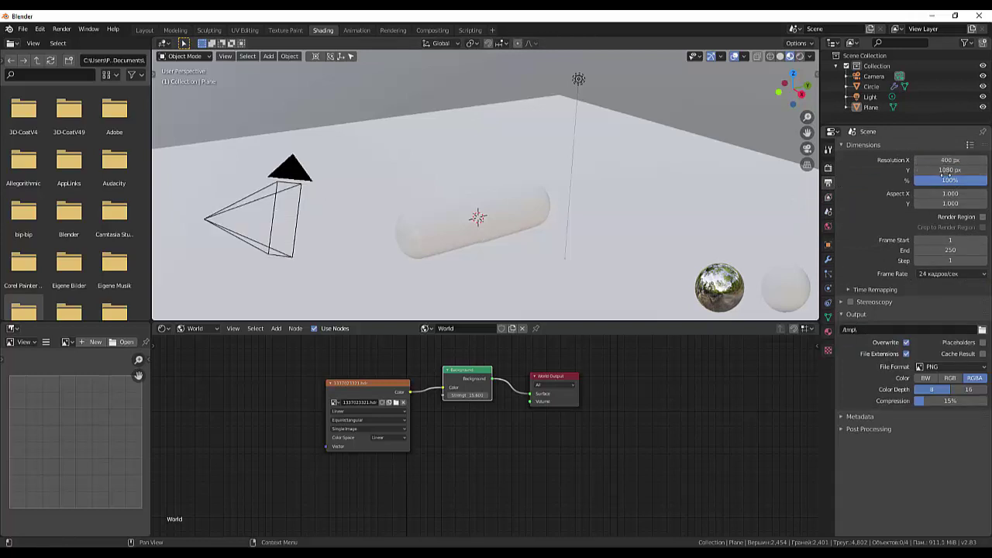
{"action": "left_click", "coordinate": [924, 180]}
{"action": "type", "text": "40"}
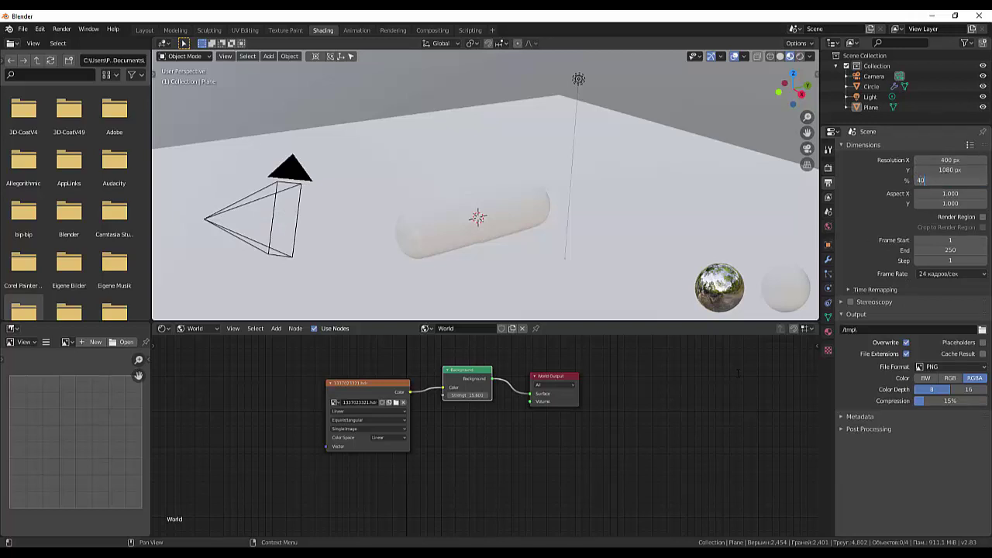
{"action": "type", "text": "0"}
{"action": "key", "text": "Return"}
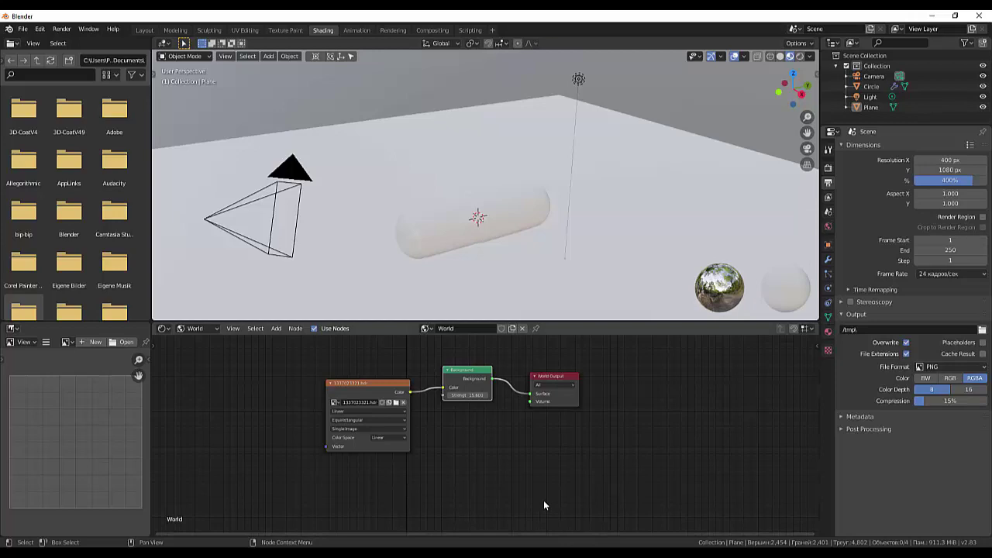
{"action": "key", "text": "F12"}
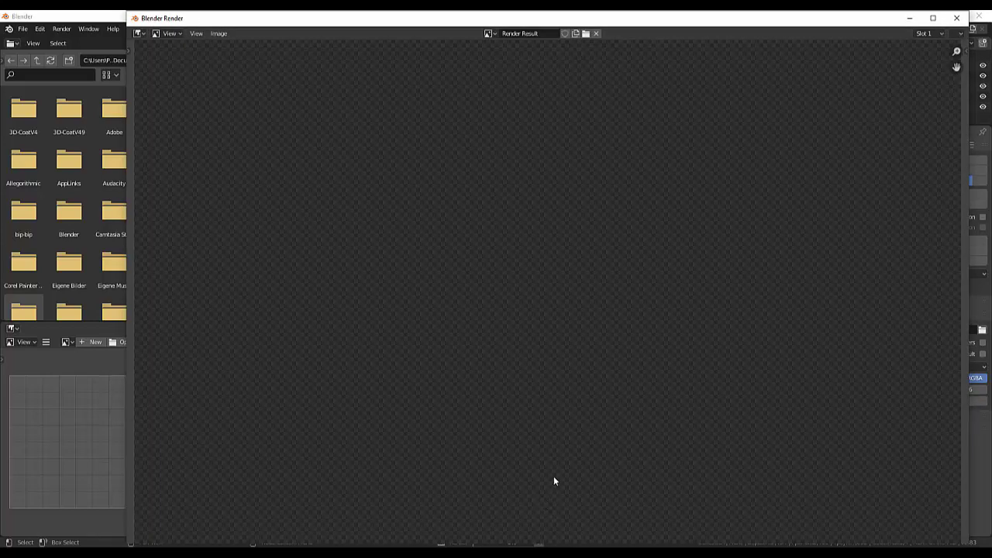
- Inspect the test render, close its window, and raise the background Strength to about 21.1
{"action": "scroll", "coordinate": [554, 482], "scroll_direction": "up", "scroll_amount": 3}
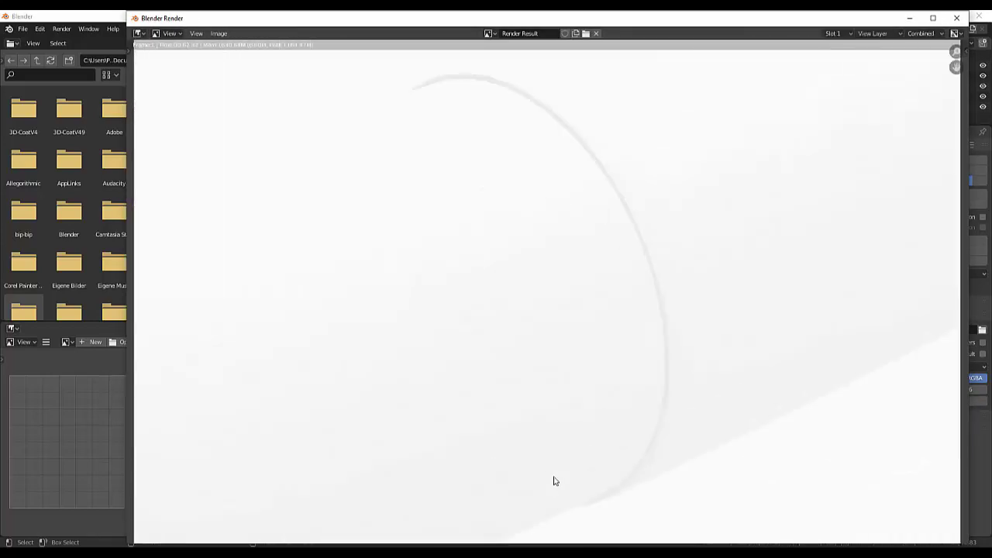
{"action": "scroll", "coordinate": [553, 481], "scroll_direction": "down", "scroll_amount": 3}
{"action": "scroll", "coordinate": [554, 481], "scroll_direction": "down", "scroll_amount": 2}
{"action": "scroll", "coordinate": [553, 481], "scroll_direction": "down", "scroll_amount": 1}
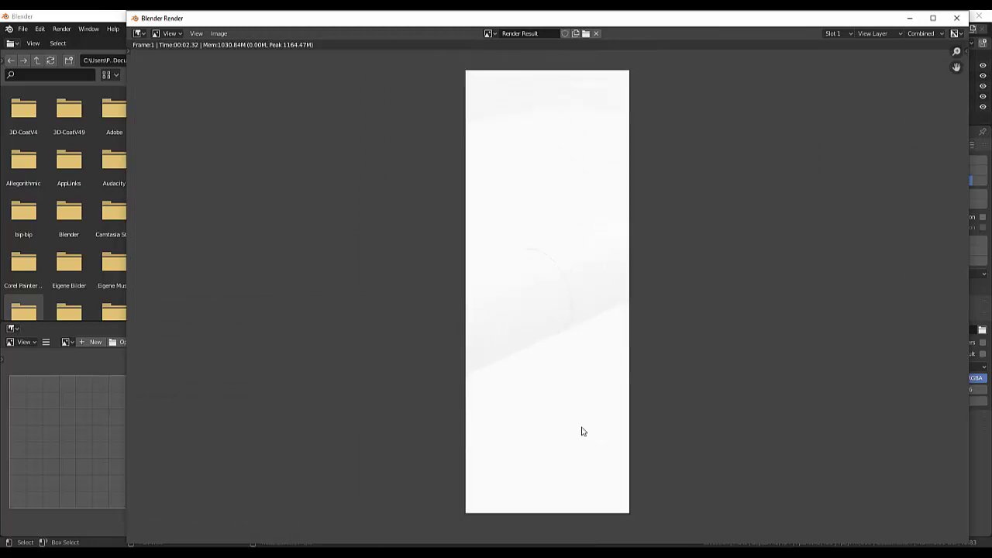
{"action": "left_click", "coordinate": [957, 17]}
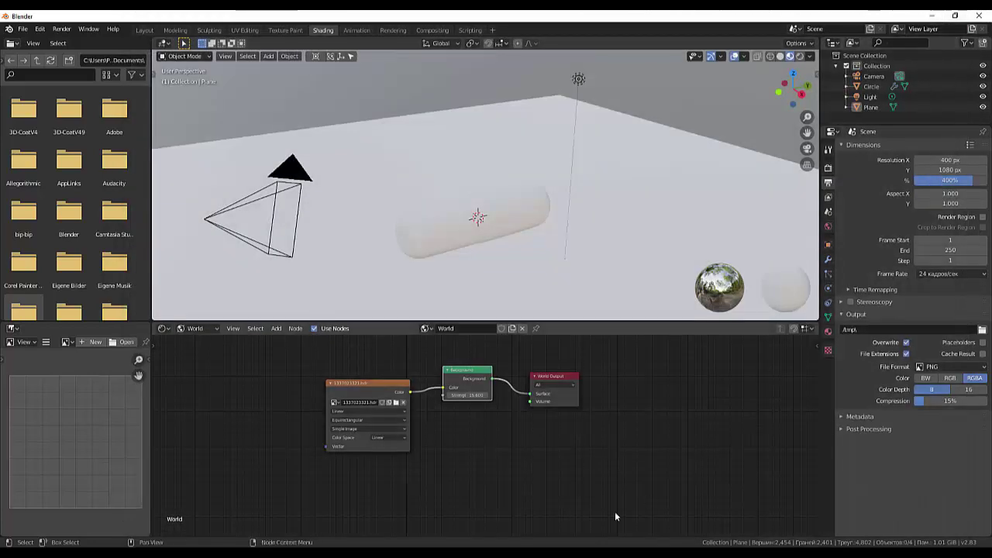
{"action": "left_click_drag", "start_coordinate": [472, 395], "coordinate": [496, 396]}
- Set the world Background Strength to 0.8
{"action": "left_click", "coordinate": [474, 398]}
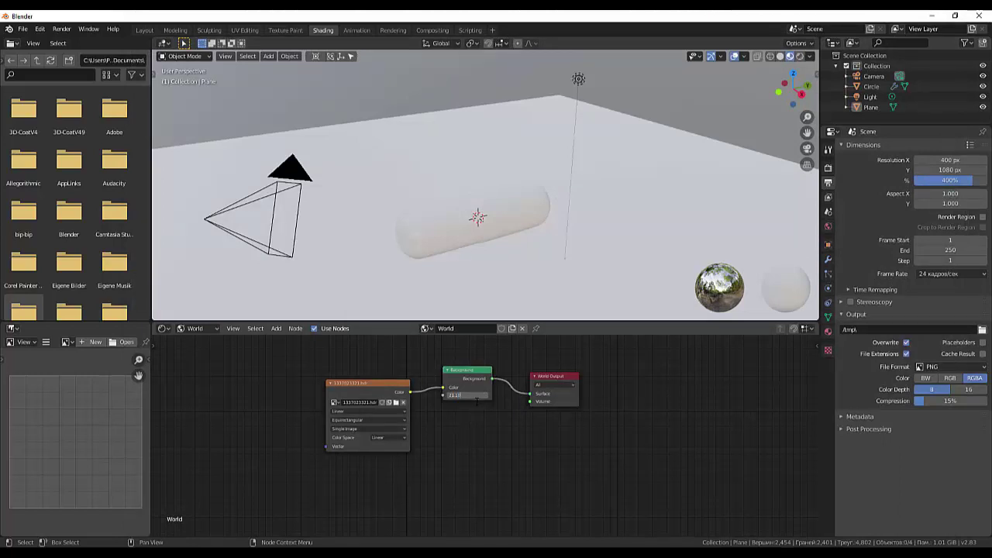
{"action": "key", "text": "Home"}
{"action": "key", "text": "ctrl+a"}
{"action": "type", "text": "8"}
{"action": "key", "text": "Return"}
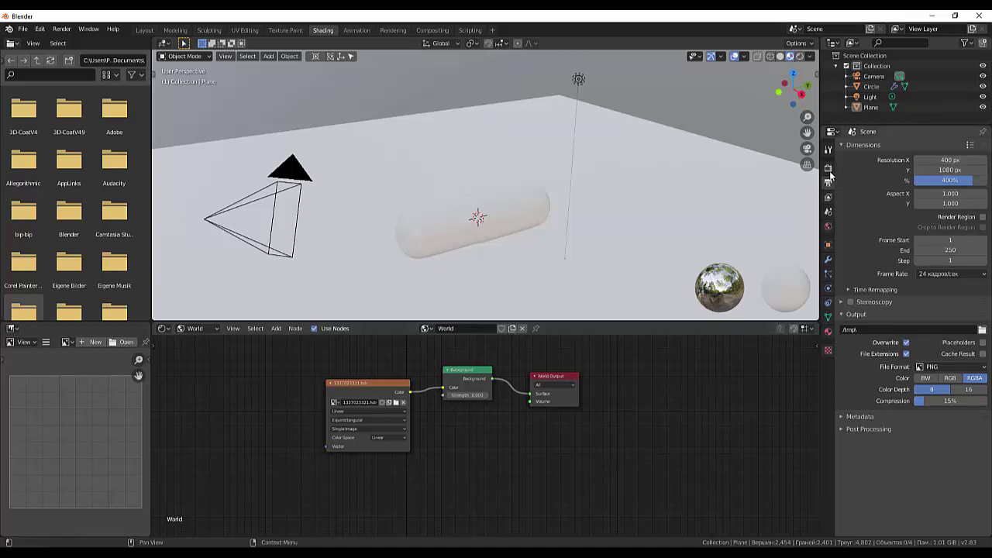
- Set output Resolution Y to 400 px for a square 400 × 400 frame
{"action": "left_click", "coordinate": [950, 170]}
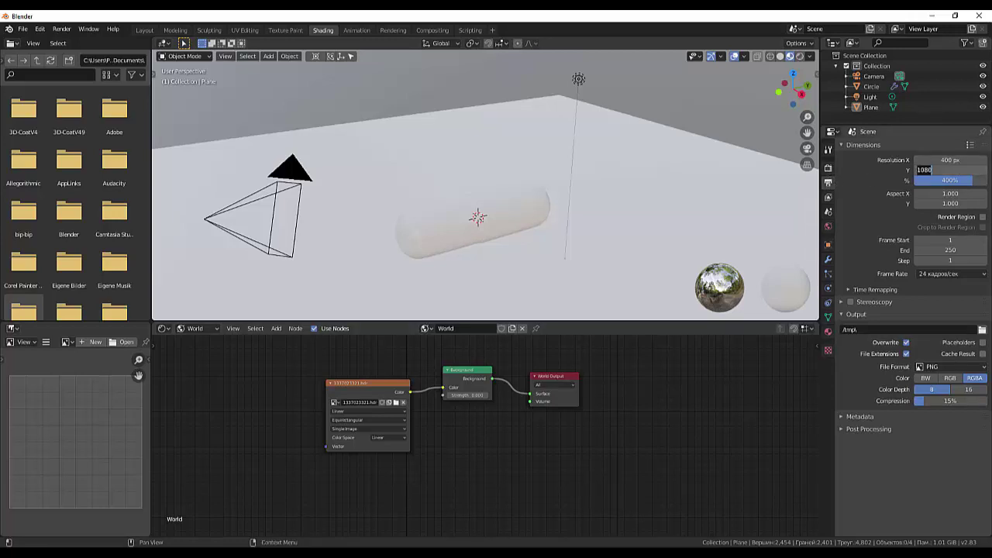
{"action": "type", "text": "400"}
{"action": "key", "text": "Return"}
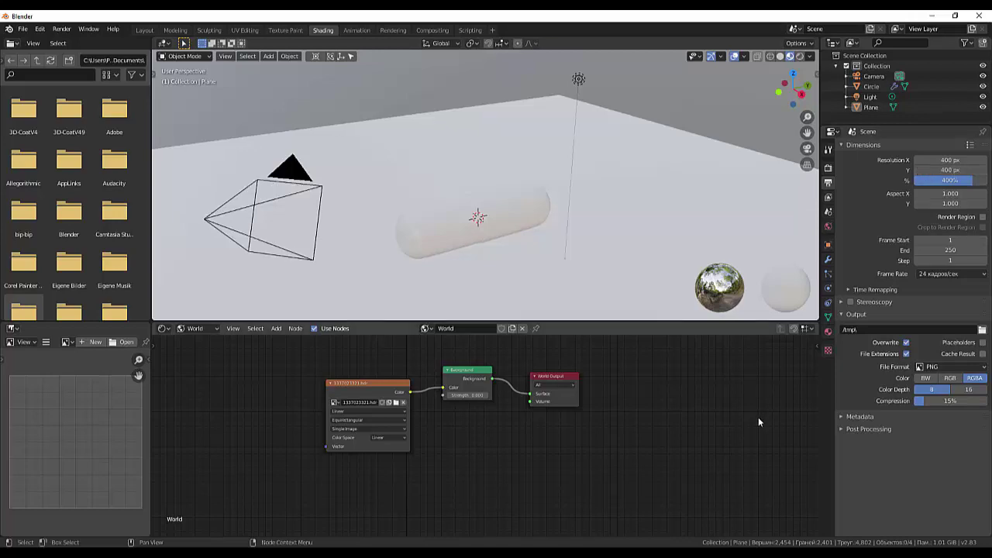
- Render a test image of the grey capsule and close the render window
{"action": "key", "text": "F12"}
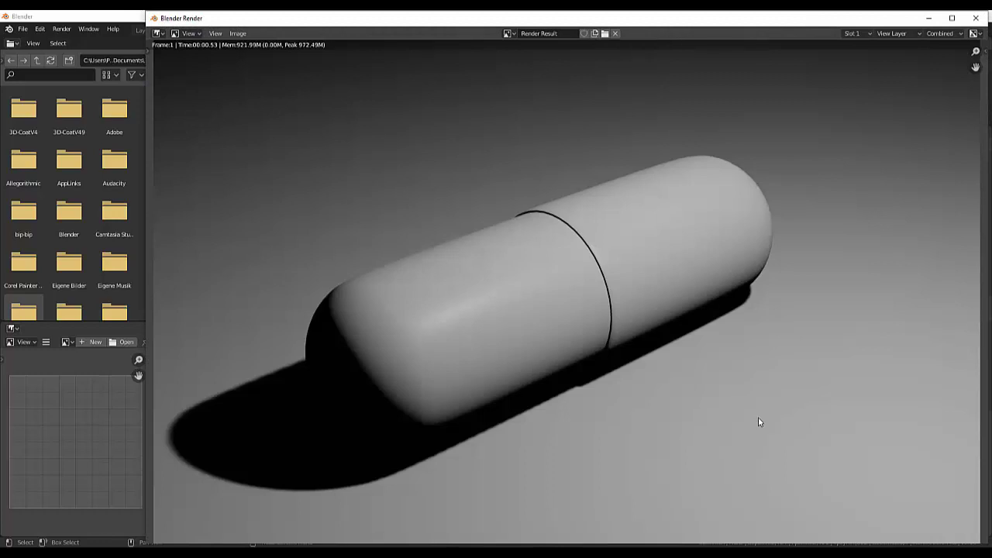
{"action": "left_click", "coordinate": [976, 18]}
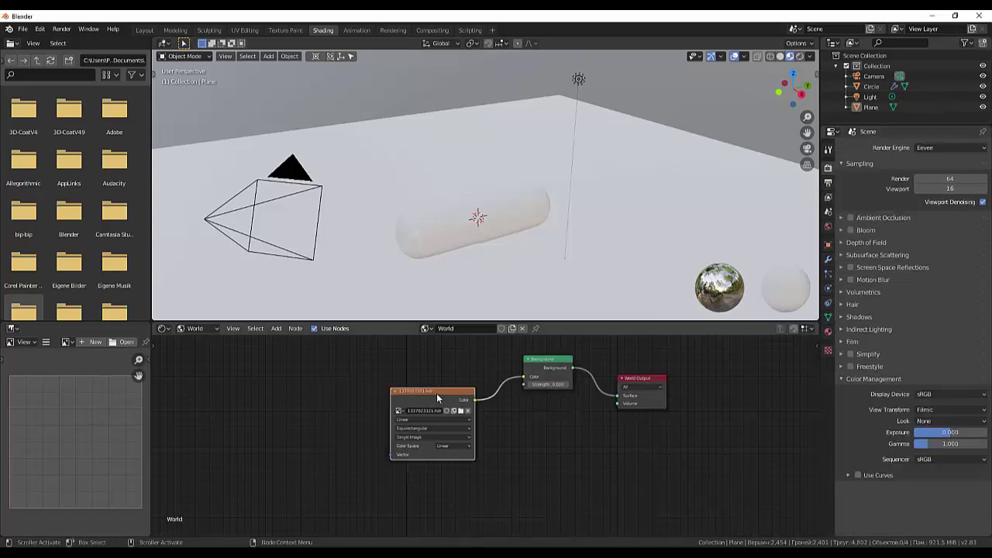
- Set the world Background Strength to 0.4
{"action": "left_click_drag", "start_coordinate": [436, 391], "coordinate": [435, 385]}
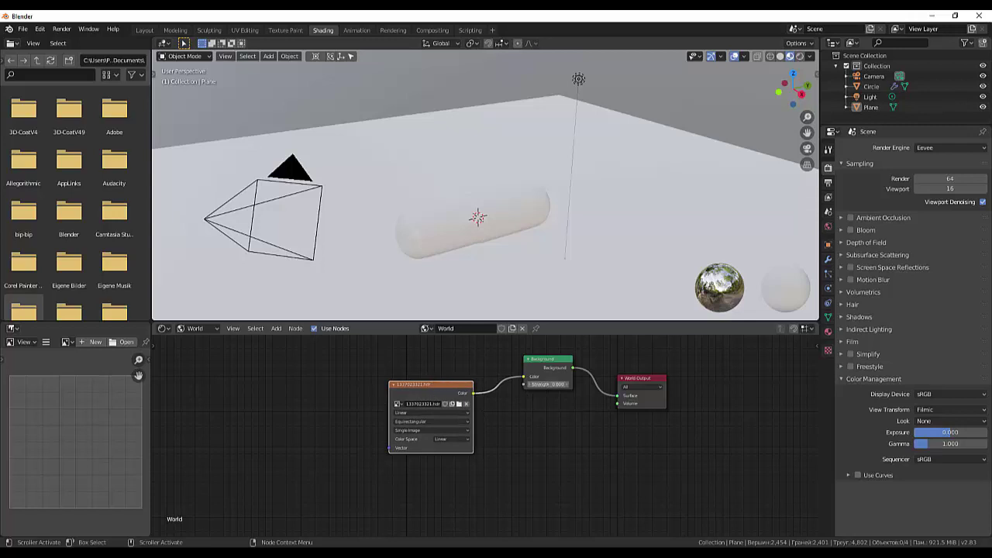
{"action": "left_click", "coordinate": [545, 385]}
{"action": "left_click", "coordinate": [543, 390]}
{"action": "left_click", "coordinate": [541, 386]}
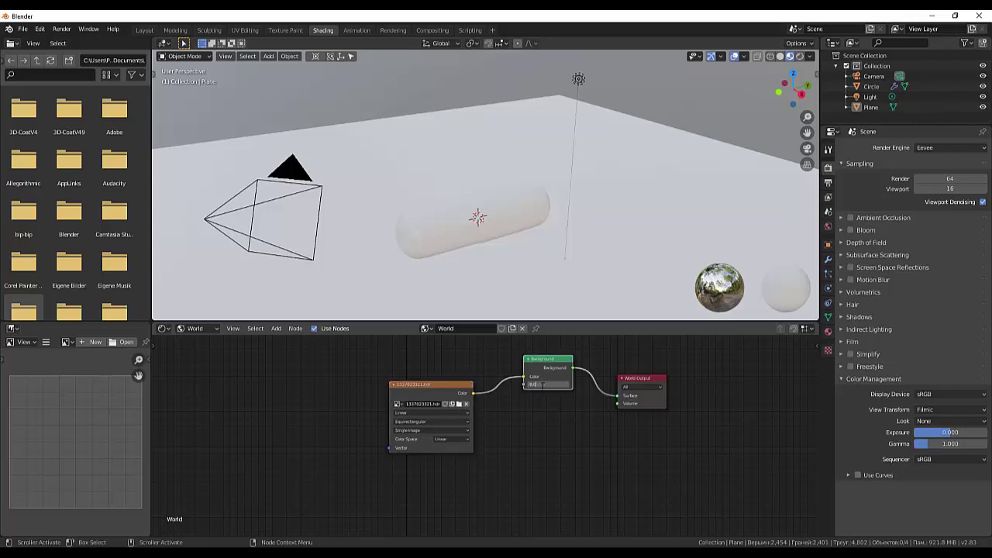
{"action": "key", "text": "BackSpace"}
{"action": "key", "text": "Return"}
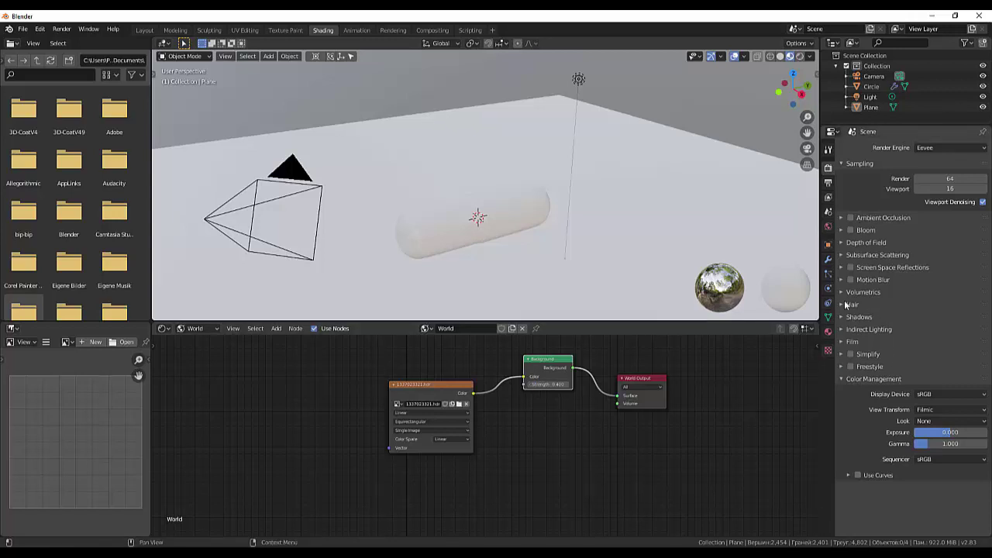
- Switch Color Management View Transform from Filmic to Standard and check it with a test render
{"action": "left_click", "coordinate": [844, 379]}
{"action": "left_click", "coordinate": [844, 379]}
{"action": "left_click", "coordinate": [947, 409]}
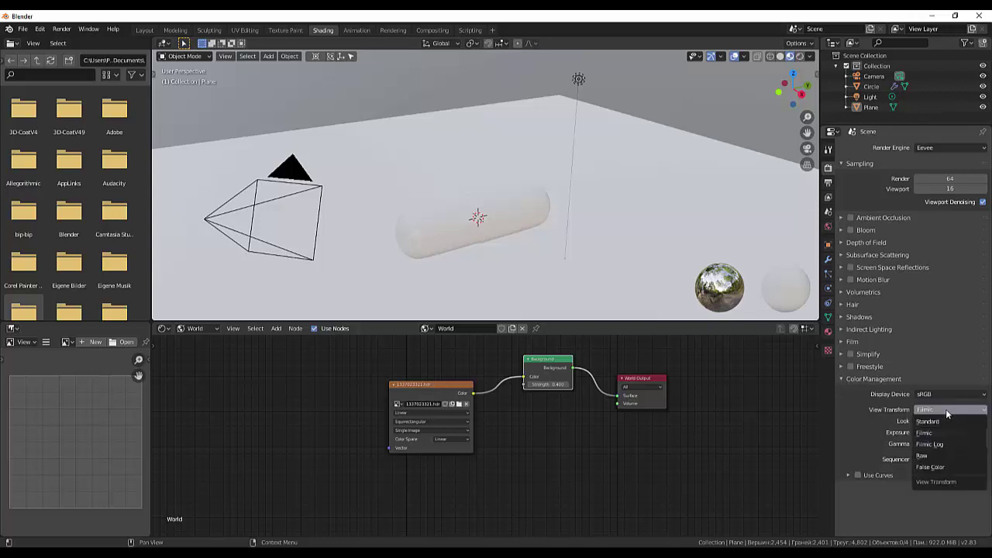
{"action": "left_click", "coordinate": [934, 421]}
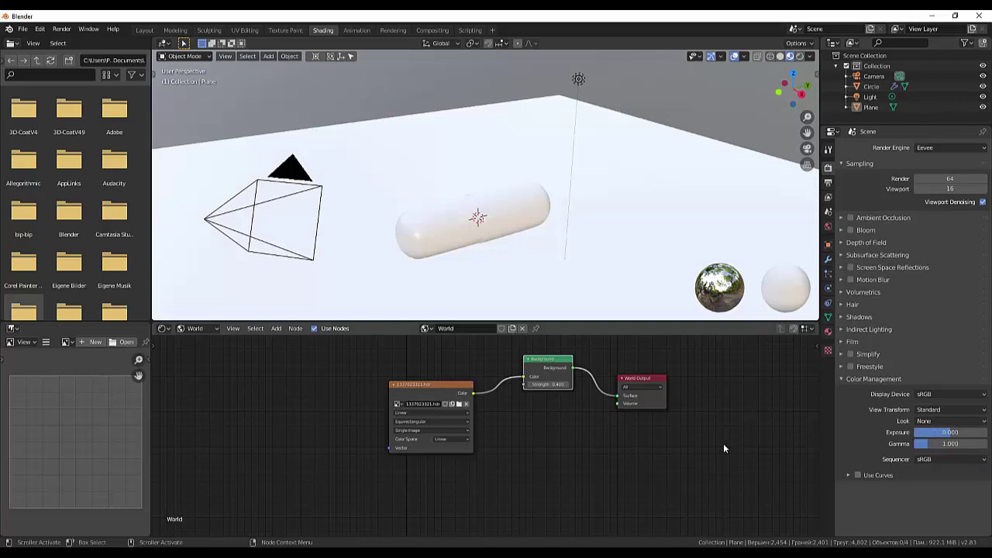
{"action": "key", "text": "F12"}
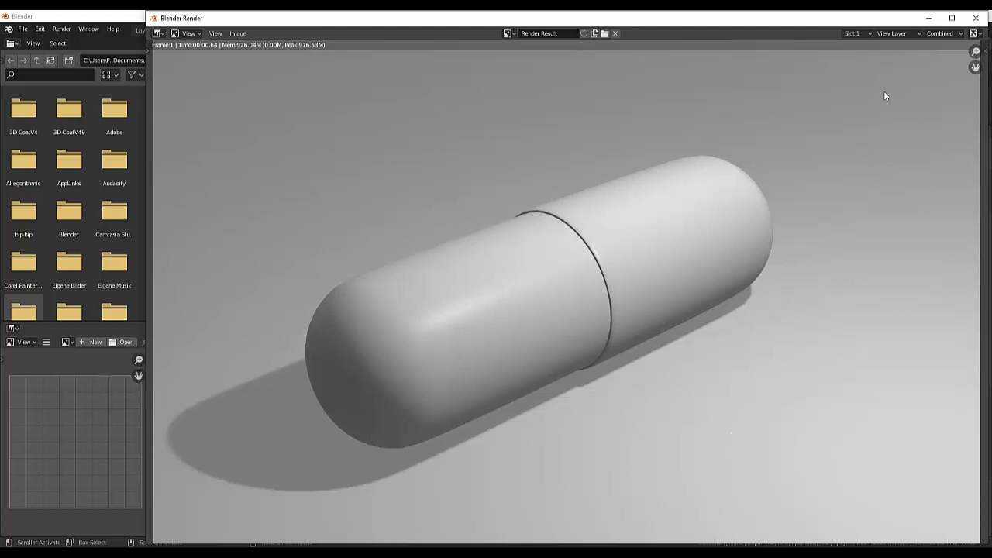
{"action": "left_click", "coordinate": [929, 24]}
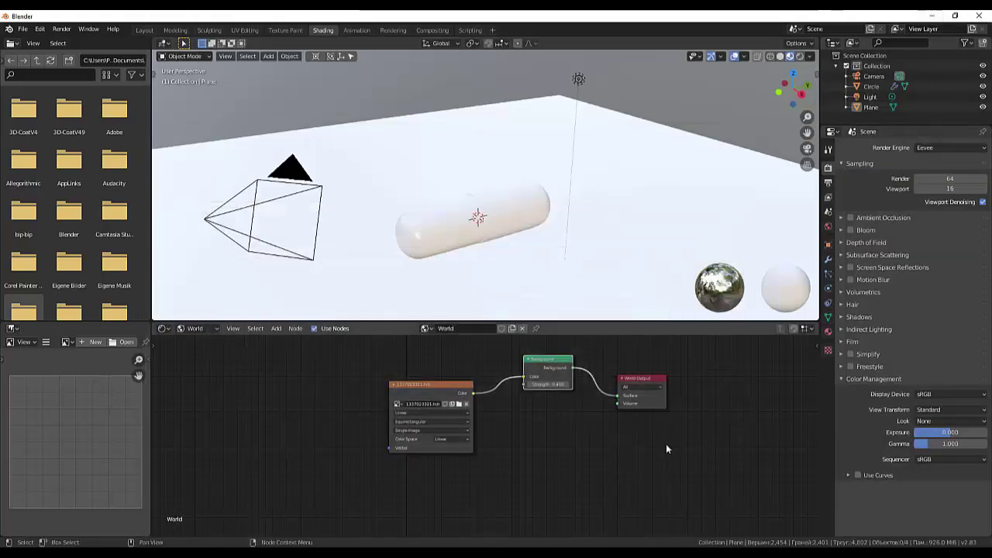
- Rearrange the World Output, Background and image texture nodes to make room
{"action": "left_click_drag", "start_coordinate": [661, 374], "coordinate": [699, 366]}
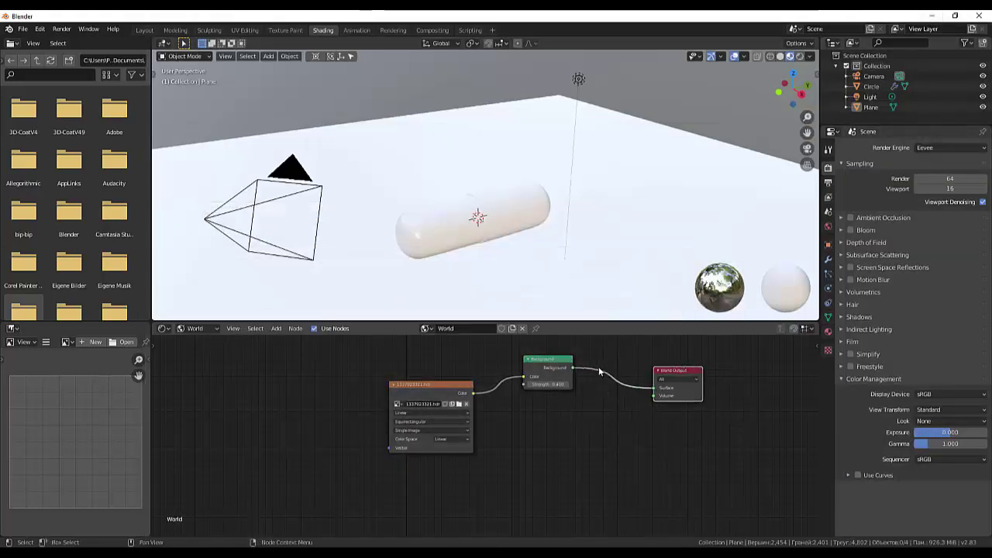
{"action": "left_click_drag", "start_coordinate": [555, 366], "coordinate": [589, 368]}
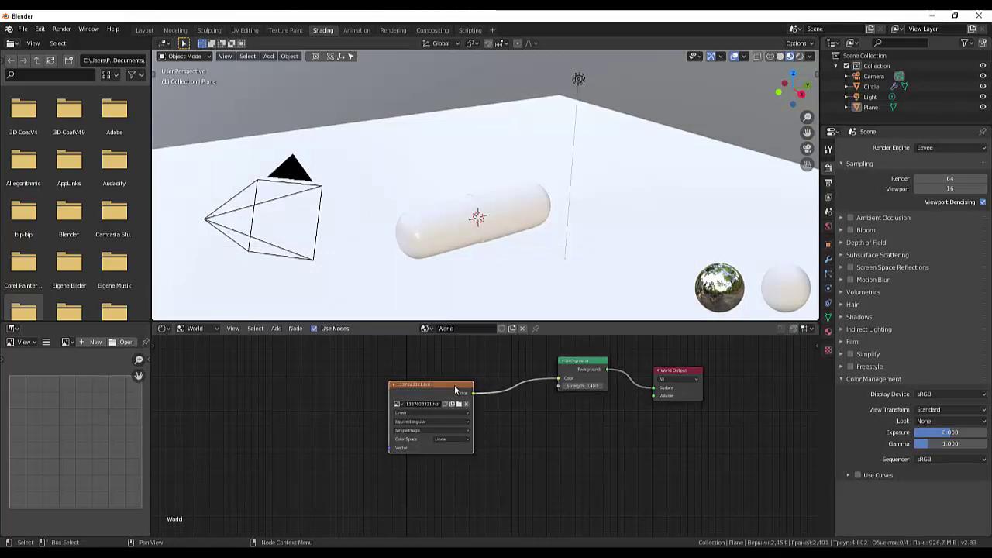
{"action": "left_click_drag", "start_coordinate": [454, 386], "coordinate": [500, 372]}
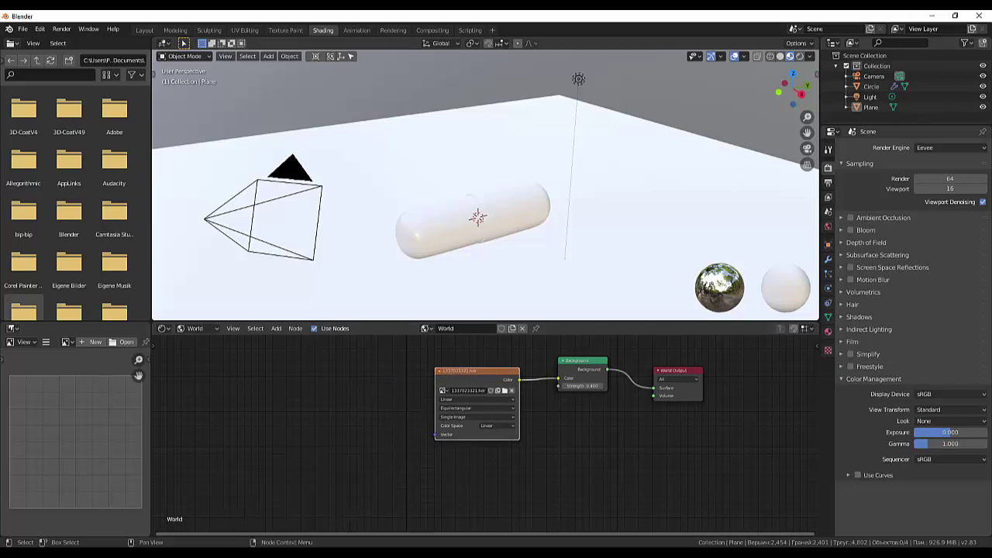
- Add Texture Coordinate and Mapping nodes to the HDRI and rotate it to about X 42.8°, Z 59.5°
{"action": "key", "text": "ctrl+t"}
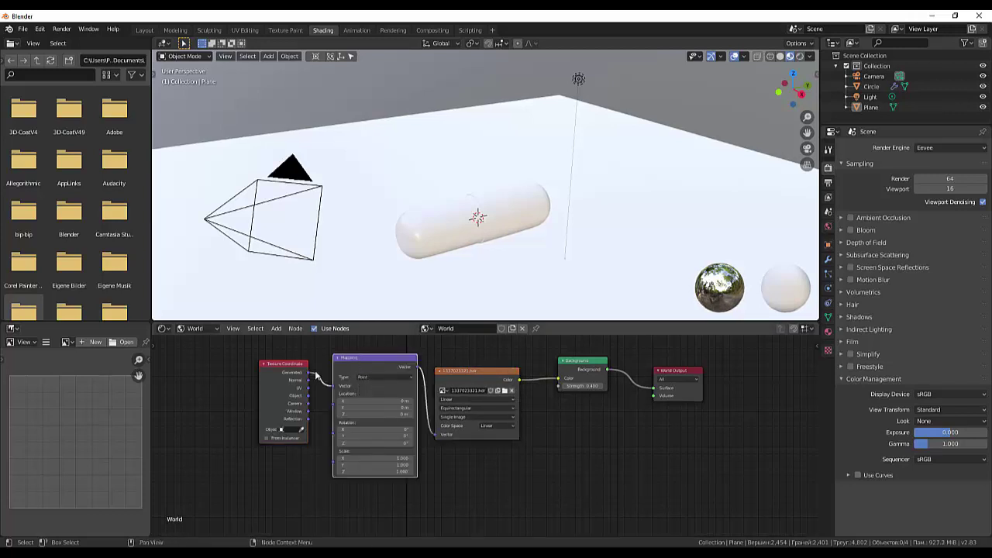
{"action": "left_click", "coordinate": [276, 365]}
{"action": "left_click_drag", "start_coordinate": [277, 368], "coordinate": [246, 367]}
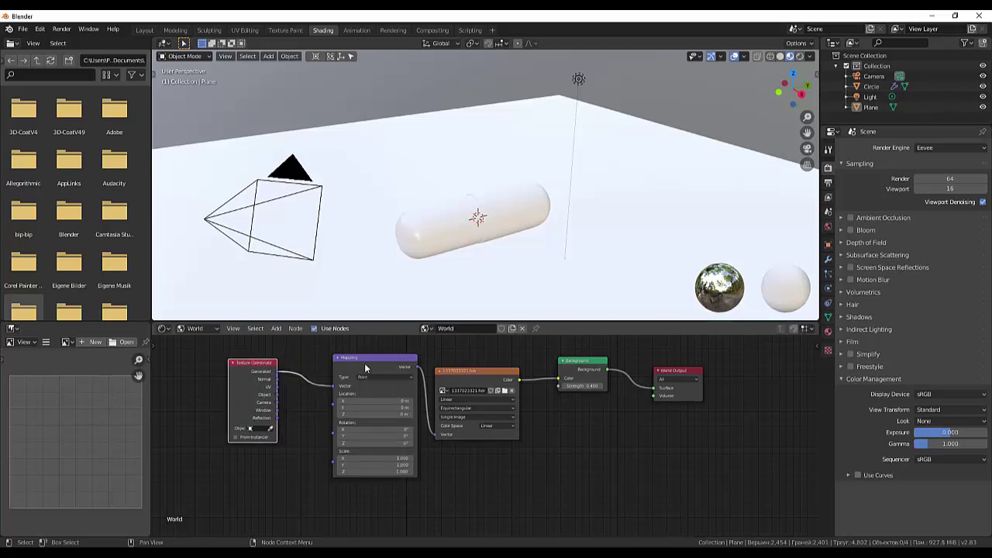
{"action": "left_click_drag", "start_coordinate": [373, 358], "coordinate": [345, 357]}
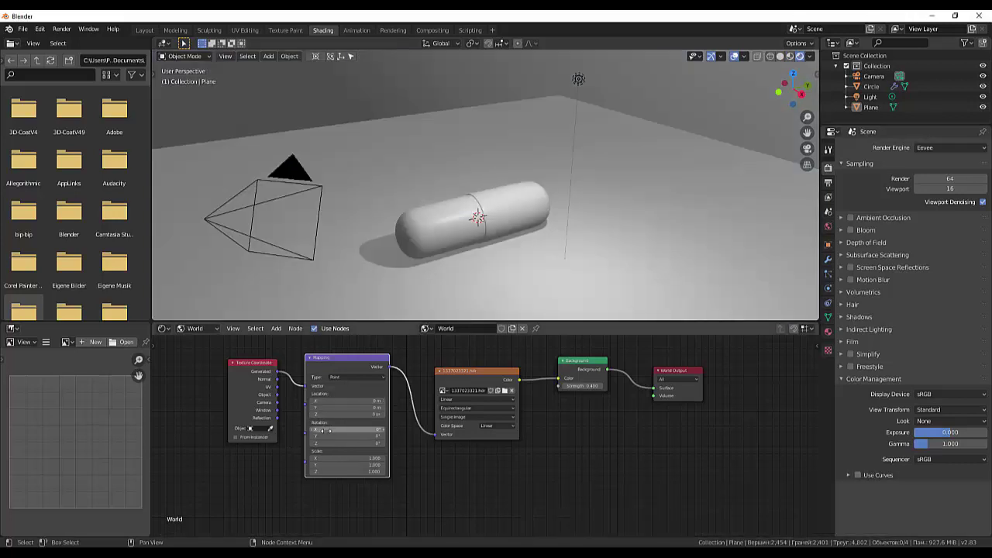
{"action": "mouse_move", "coordinate": [376, 429]}
{"action": "left_mouse_down"}
{"action": "mouse_move", "coordinate": [356, 428]}
{"action": "mouse_move", "coordinate": [410, 436]}
{"action": "left_mouse_up"}
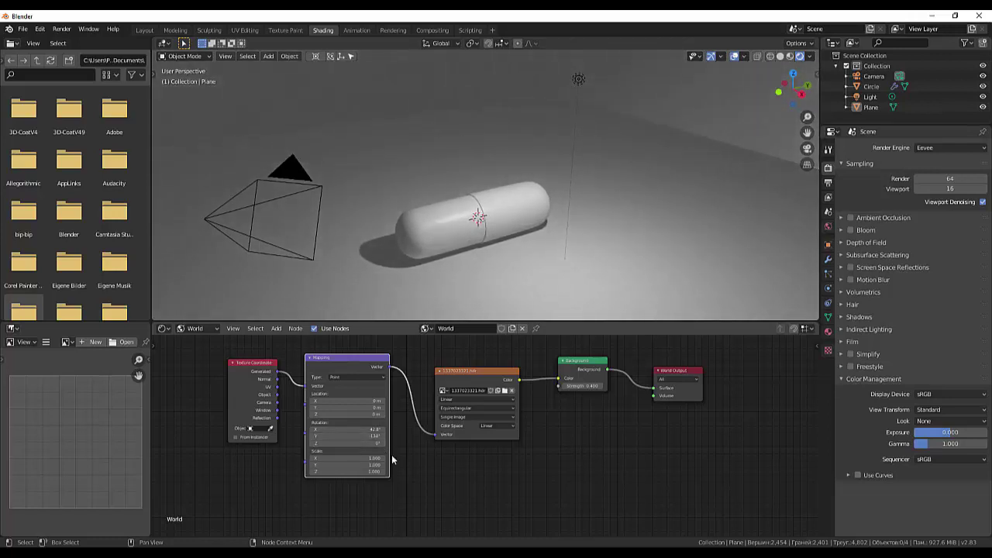
{"action": "left_click_drag", "start_coordinate": [364, 443], "coordinate": [318, 443]}
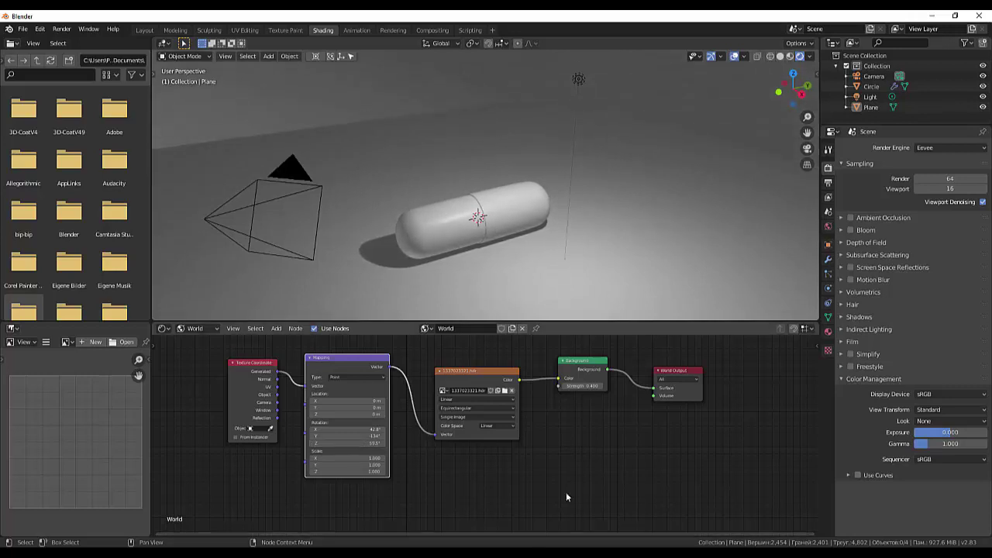
- Switch the Shader Editor to Object and add a new Principled material to the ground plane
{"action": "left_click", "coordinate": [195, 329]}
{"action": "left_click", "coordinate": [197, 343]}
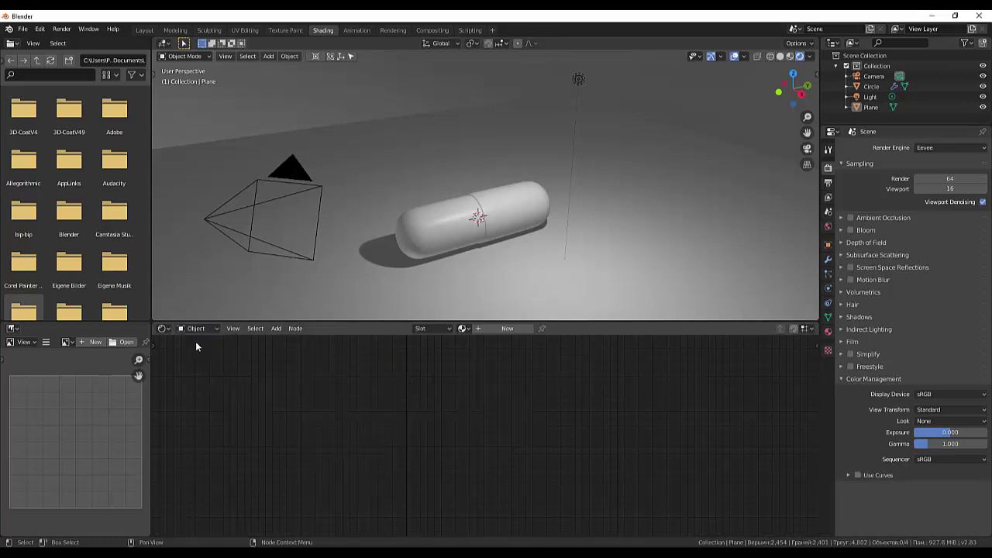
{"action": "left_click", "coordinate": [507, 329]}
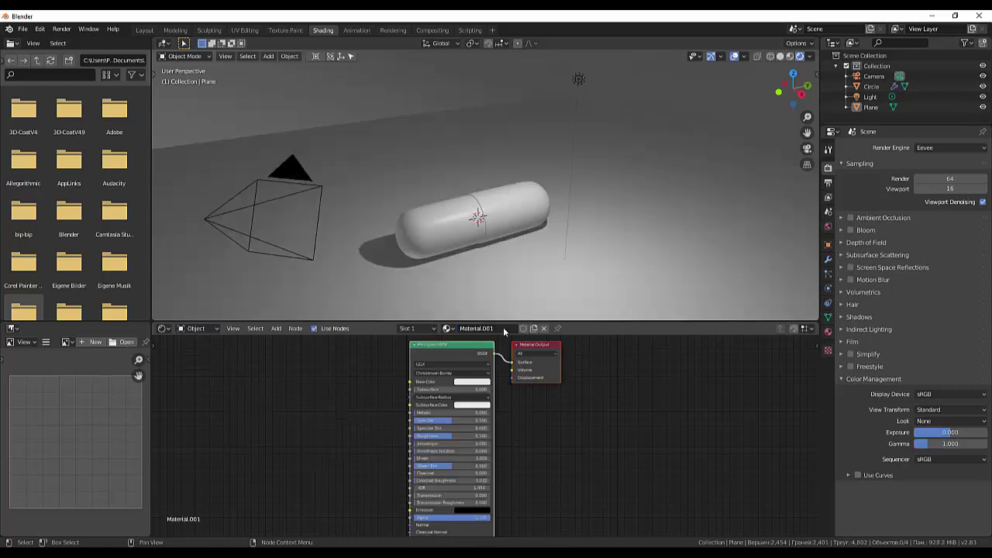
{"action": "mouse_move", "coordinate": [474, 339]}
{"action": "left_mouse_down"}
{"action": "mouse_move", "coordinate": [496, 355]}
{"action": "mouse_move", "coordinate": [590, 363]}
{"action": "left_mouse_up"}
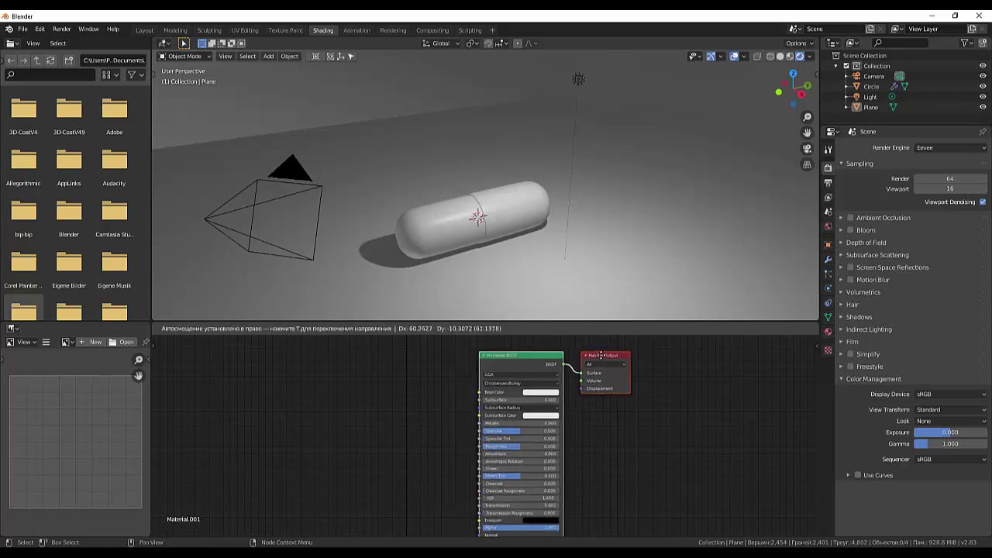
{"action": "left_click", "coordinate": [593, 363]}
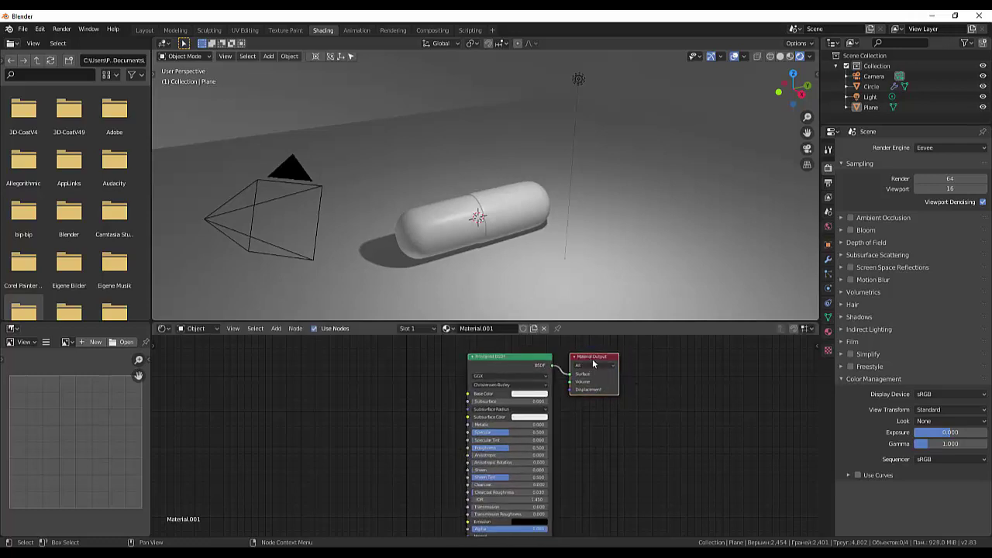
{"action": "left_click_drag", "start_coordinate": [627, 360], "coordinate": [689, 366]}
{"action": "left_click", "coordinate": [516, 355]}
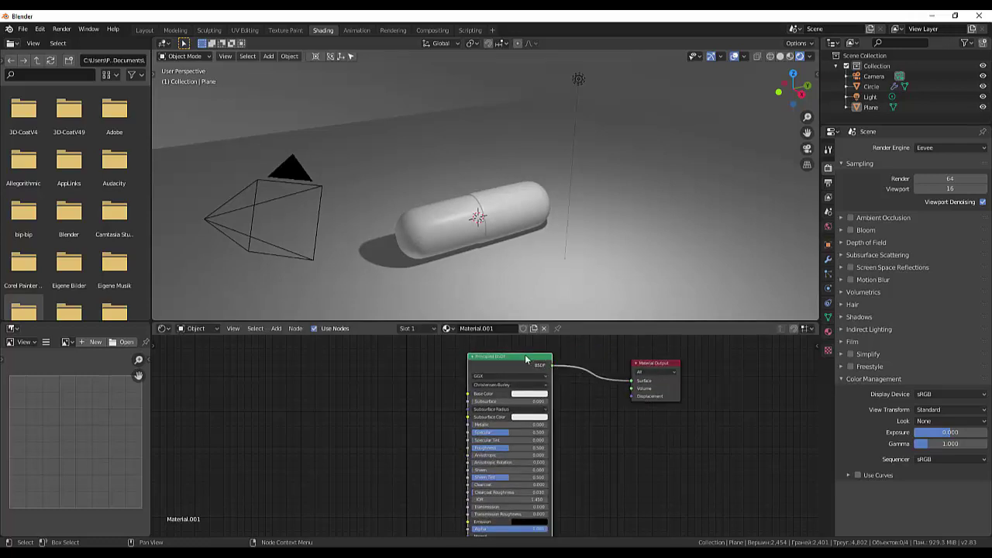
{"action": "left_click_drag", "start_coordinate": [517, 355], "coordinate": [494, 352]}
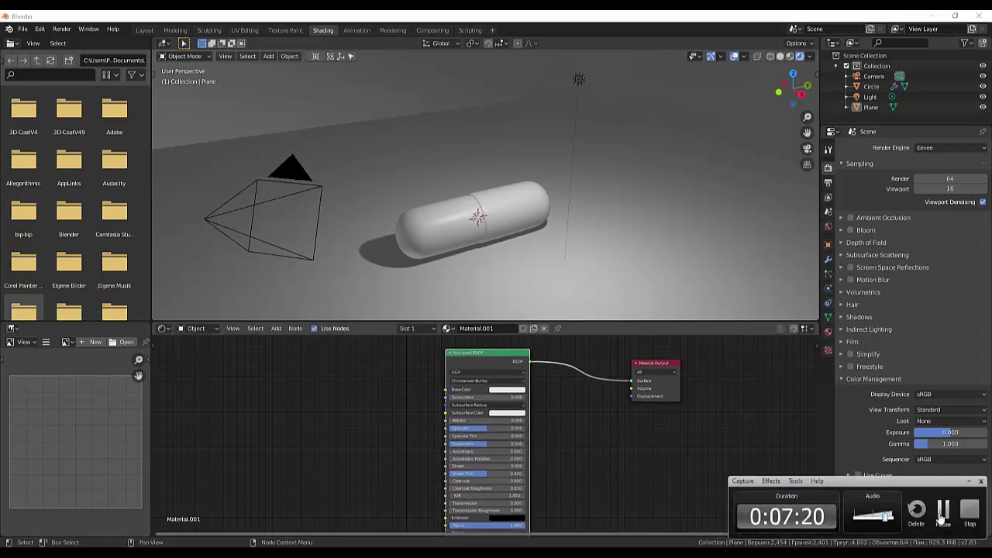
- Try a red base colour on the floor, then undo it to keep the floor white
{"action": "left_click", "coordinate": [504, 392]}
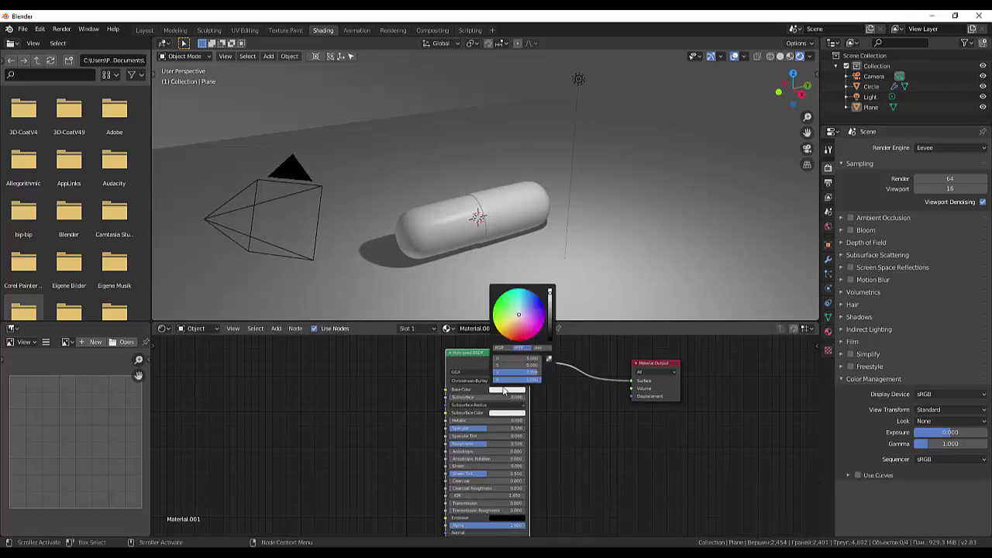
{"action": "left_click", "coordinate": [518, 337]}
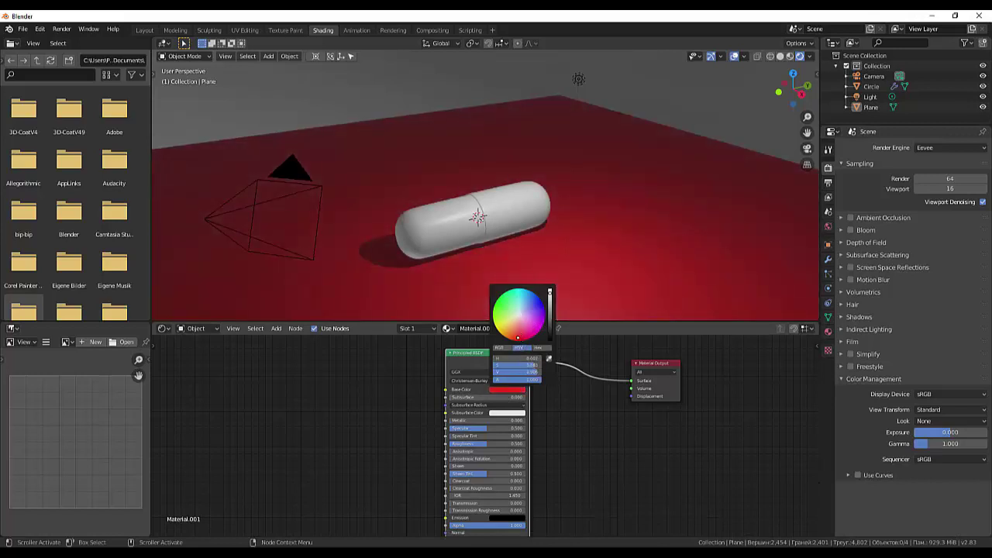
{"action": "key", "text": "ctrl+z"}
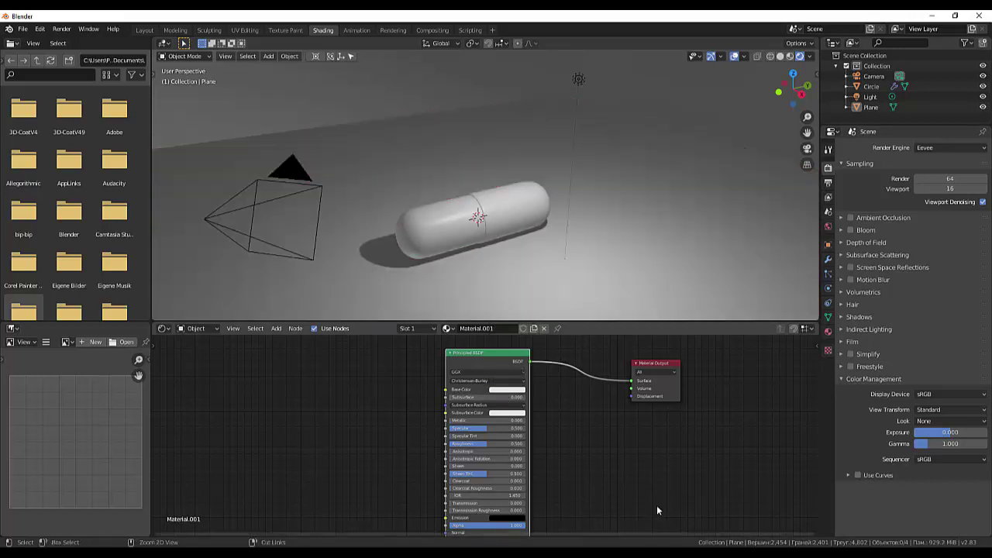
{"action": "left_click", "coordinate": [507, 218]}
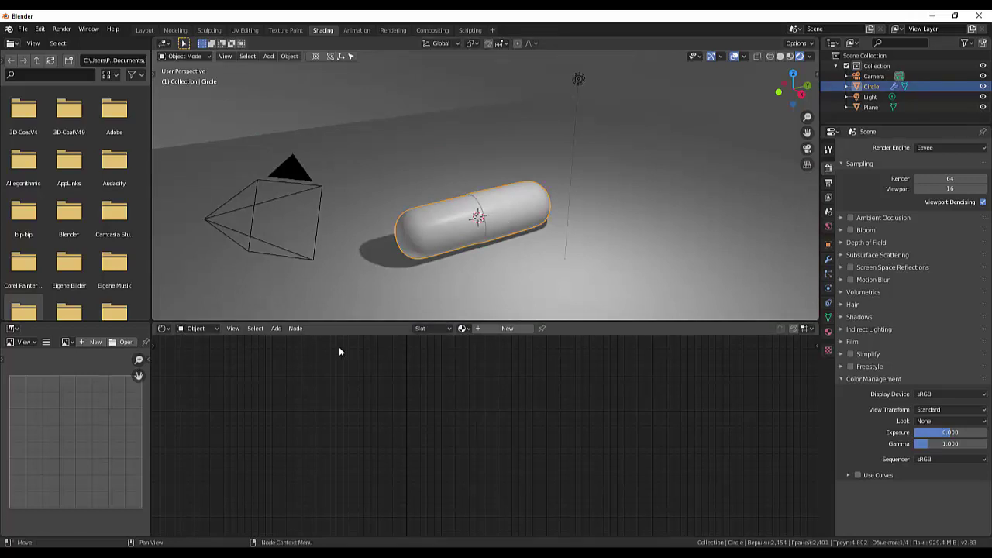
- Add Material.002 to the capsule with a crimson base colour and Specular raised to 0.718
{"action": "left_click", "coordinate": [507, 328]}
{"action": "left_click", "coordinate": [479, 383]}
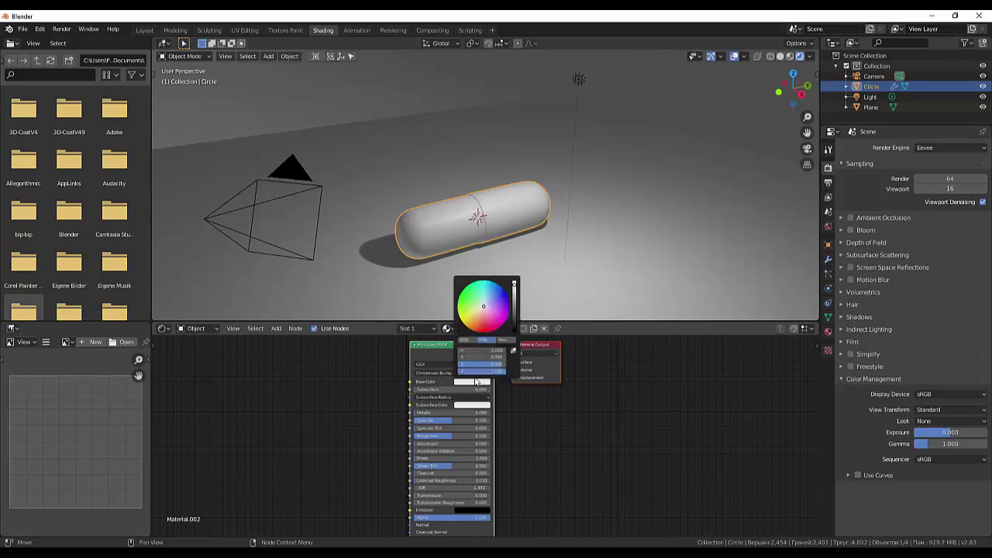
{"action": "left_click", "coordinate": [483, 325]}
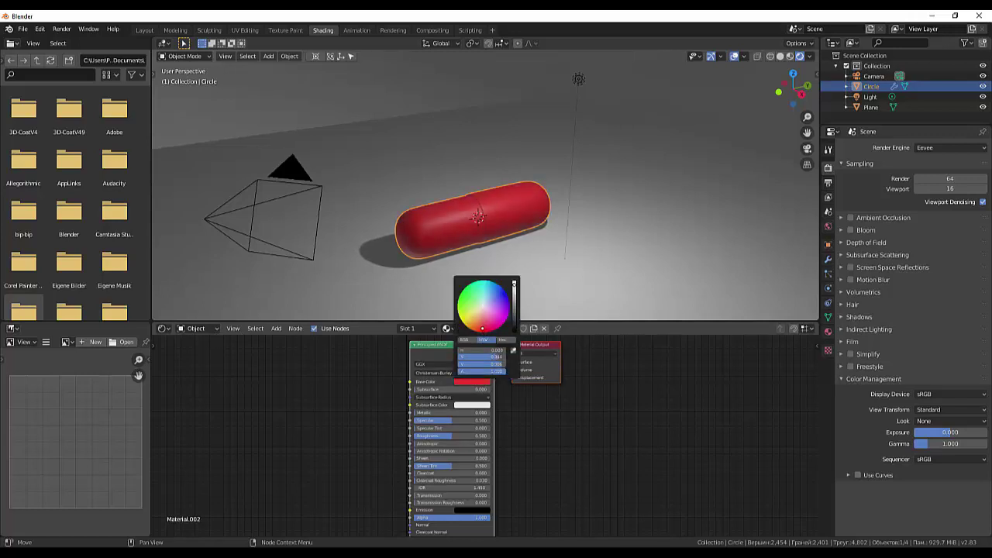
{"action": "left_click_drag", "start_coordinate": [483, 328], "coordinate": [485, 327]}
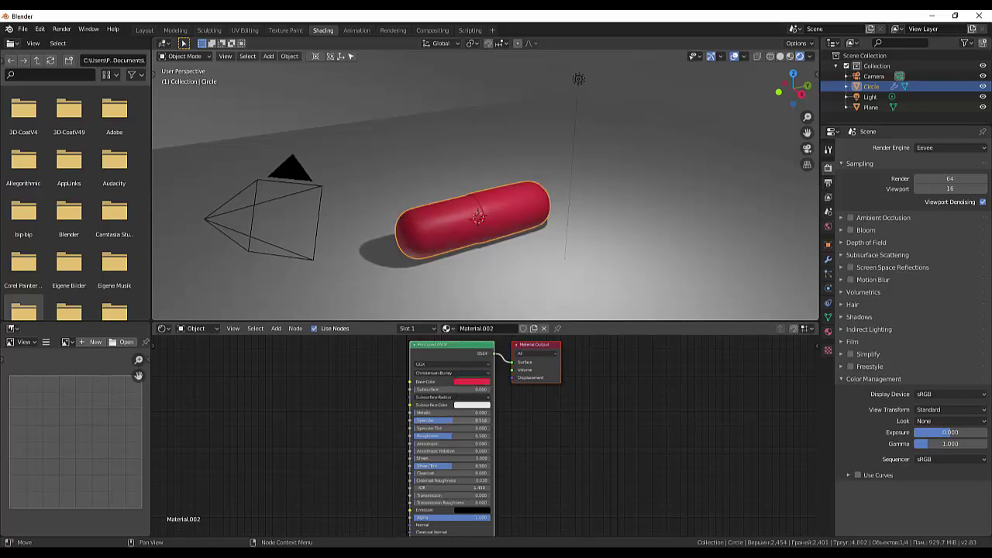
{"action": "mouse_move", "coordinate": [466, 420]}
{"action": "left_mouse_down"}
{"action": "mouse_move", "coordinate": [434, 438]}
{"action": "mouse_move", "coordinate": [474, 420]}
{"action": "mouse_move", "coordinate": [460, 420]}
{"action": "left_mouse_up"}
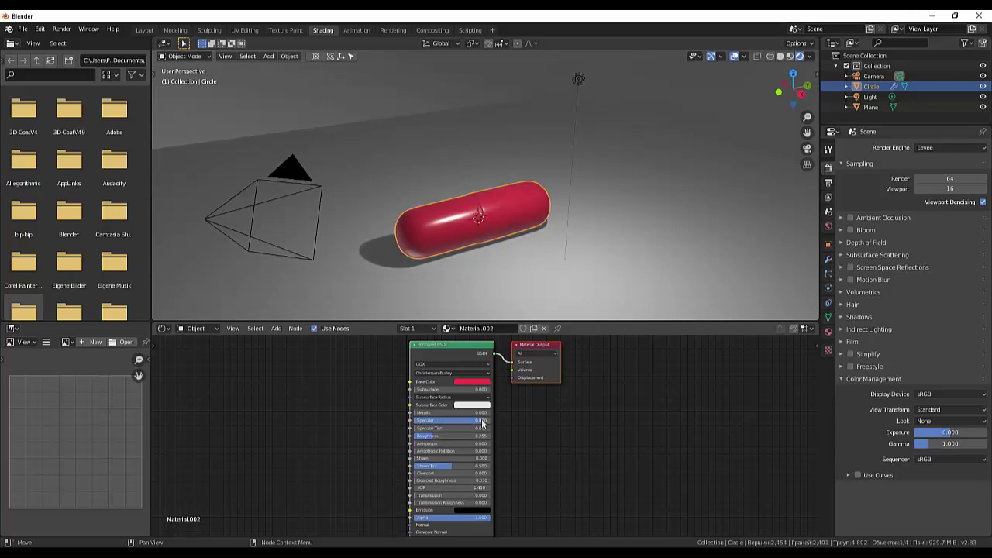
{"action": "left_click", "coordinate": [583, 426]}
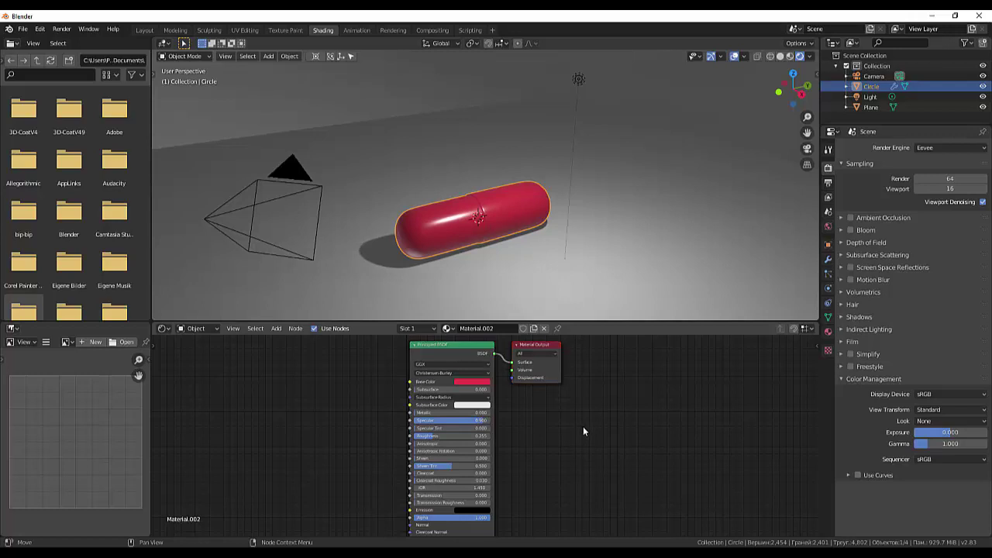
- Switch the Shader Editor to World and adjust the Mapping rotation in Y and Z, Z to about 59°
{"action": "left_click", "coordinate": [199, 328]}
{"action": "left_click", "coordinate": [201, 352]}
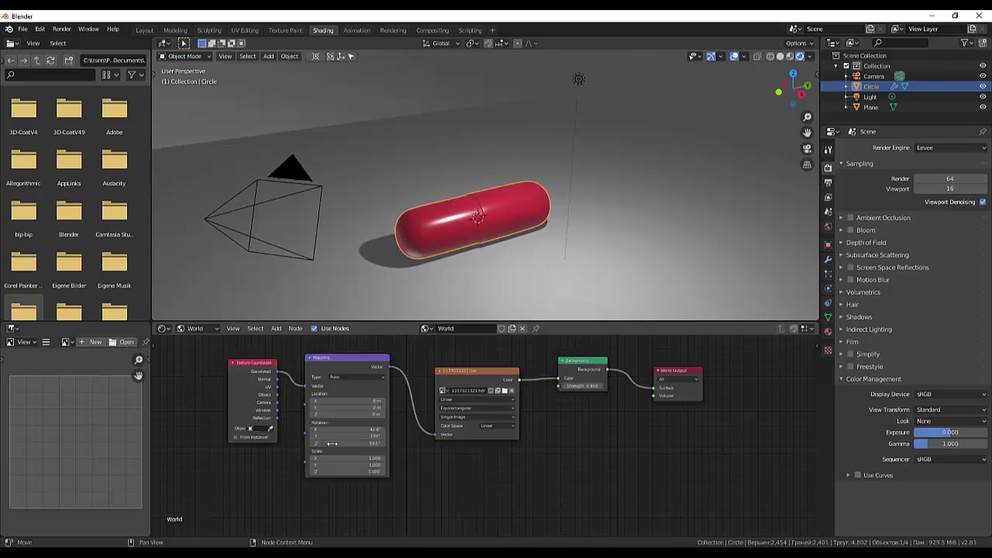
{"action": "left_click_drag", "start_coordinate": [333, 436], "coordinate": [372, 436]}
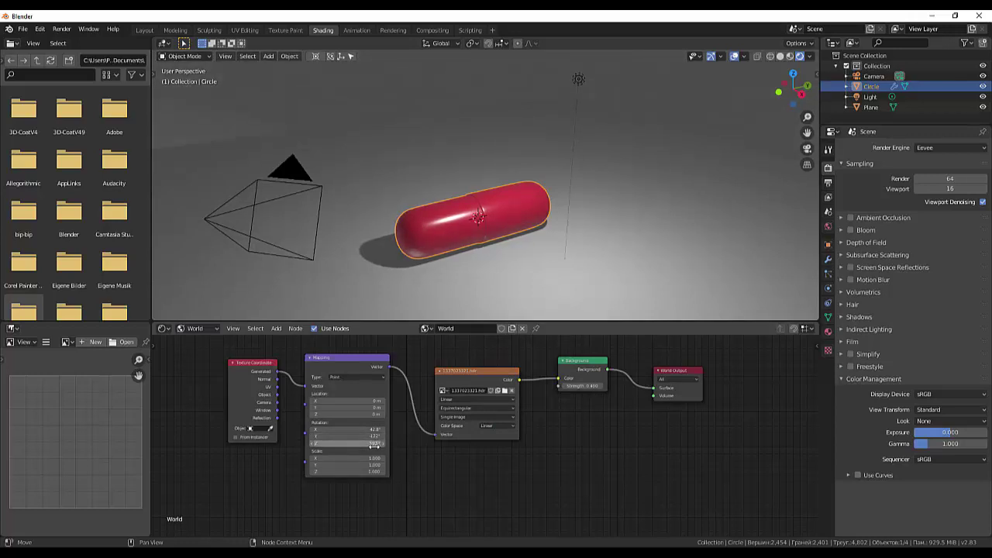
{"action": "left_click_drag", "start_coordinate": [375, 443], "coordinate": [387, 443]}
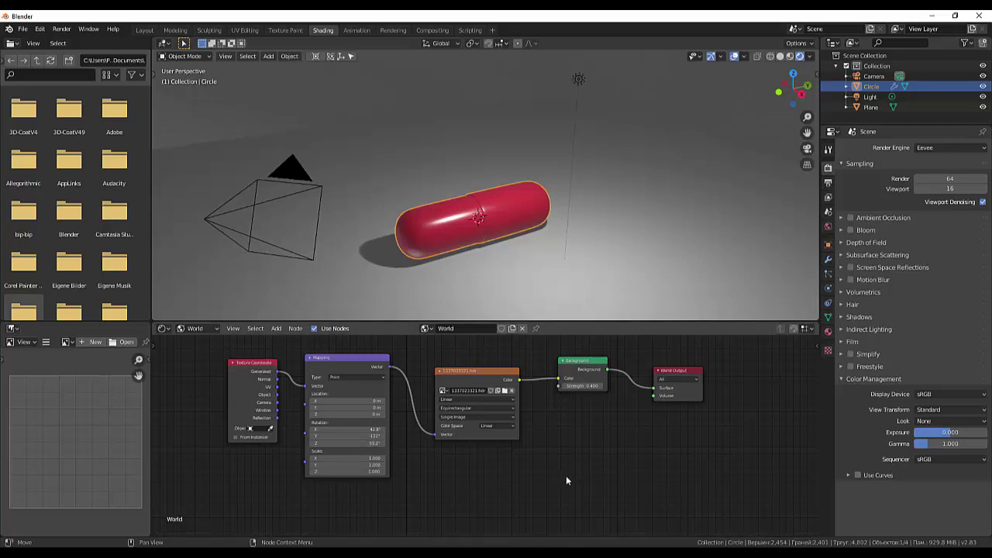
{"action": "left_click", "coordinate": [195, 329]}
- Return the Shader Editor to the capsule's Material.002 nodes and tidy their layout
{"action": "left_click", "coordinate": [195, 341]}
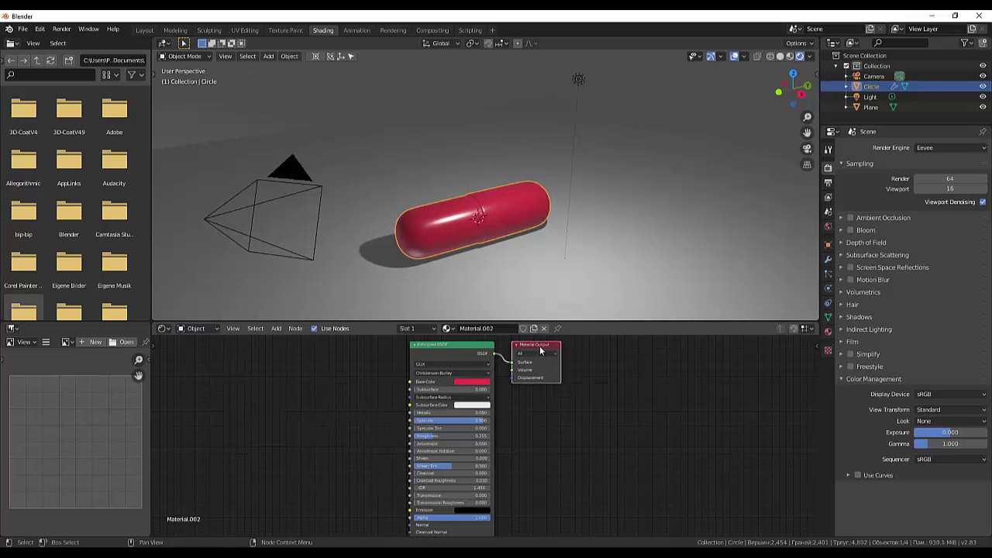
{"action": "left_click_drag", "start_coordinate": [541, 346], "coordinate": [583, 360]}
{"action": "left_click_drag", "start_coordinate": [447, 341], "coordinate": [456, 339]}
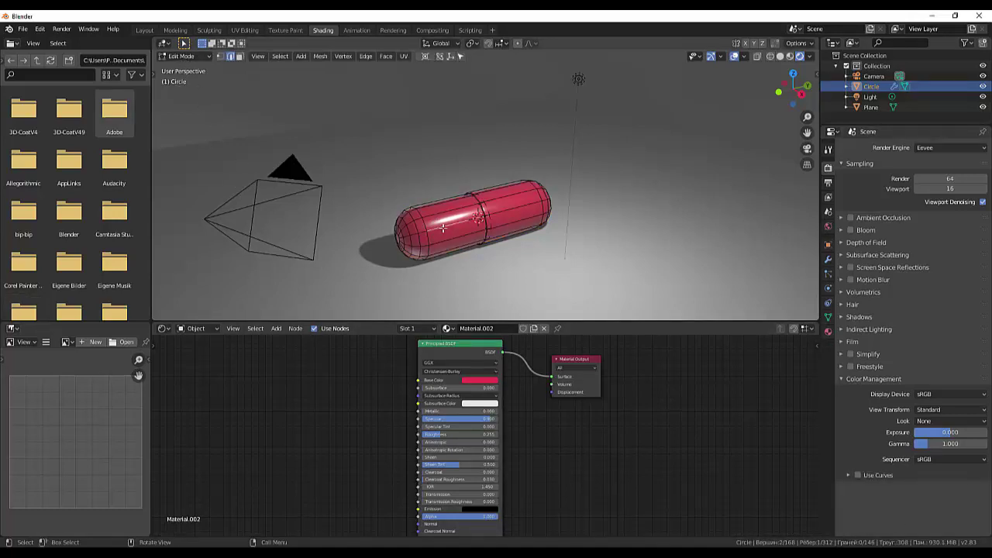
- Select the capsule's left half with L and add a second, empty material slot
{"action": "key", "text": "l"}
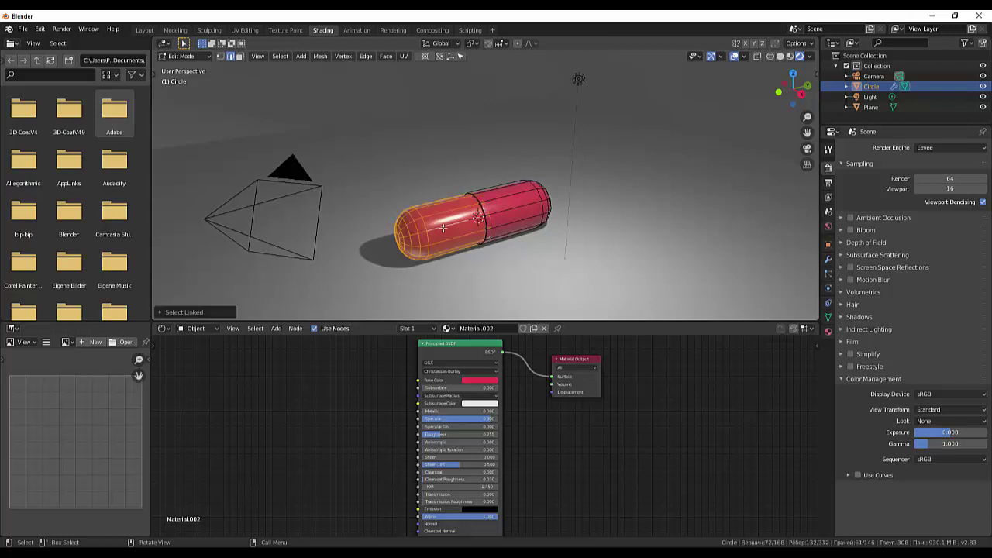
{"action": "left_click", "coordinate": [827, 332]}
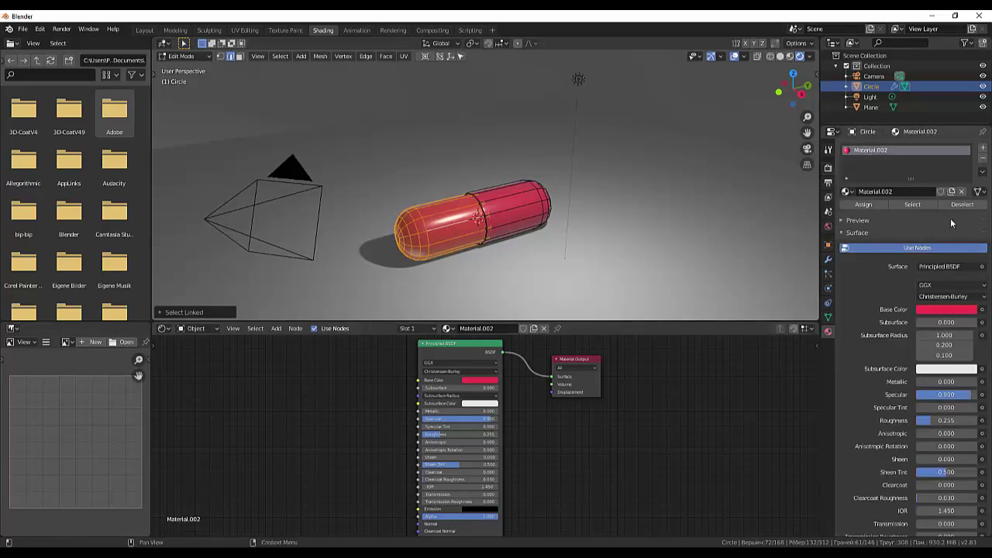
{"action": "left_click", "coordinate": [983, 148]}
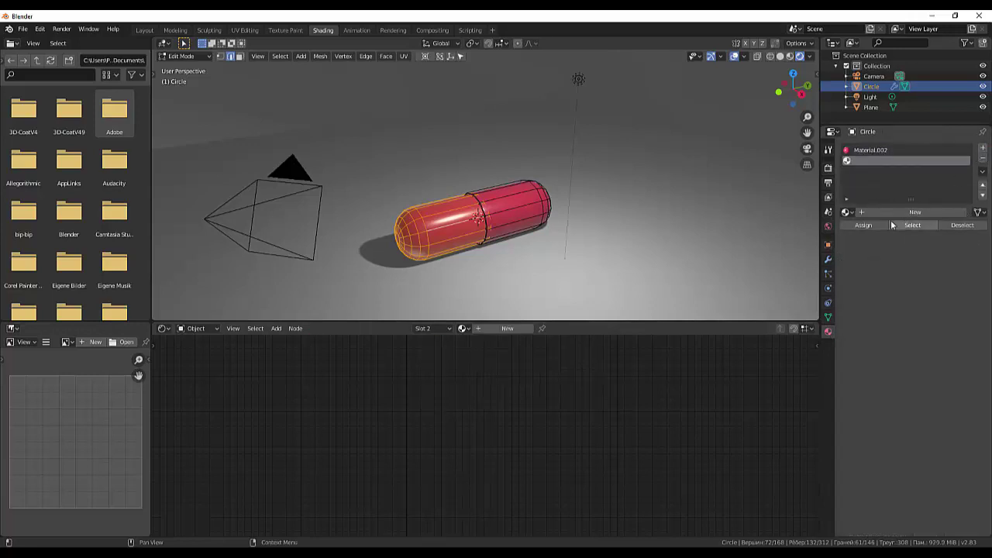
- Assign the white Material.003 slot to the capsule's left half, leaving the right half red
{"action": "left_click", "coordinate": [862, 226]}
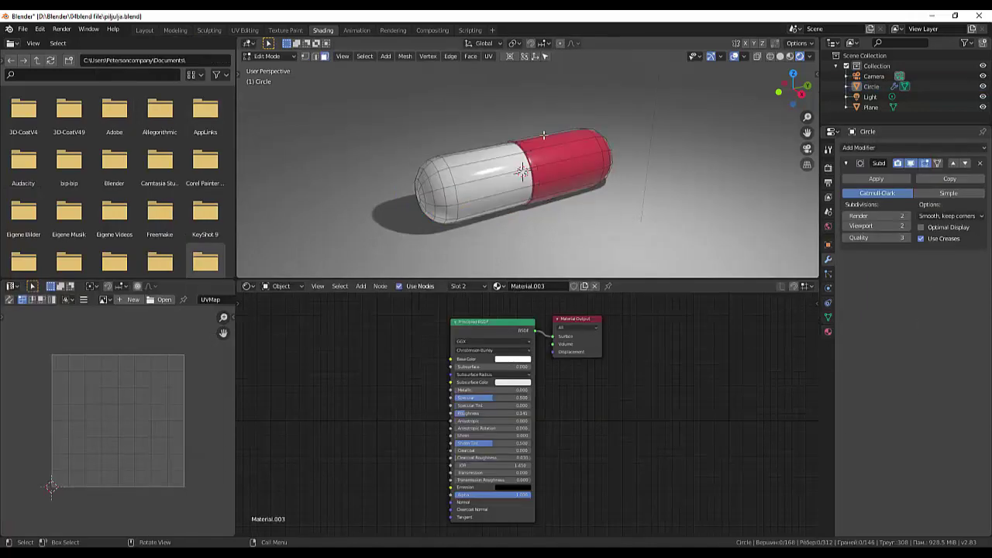
{"action": "left_click", "coordinate": [474, 174]}
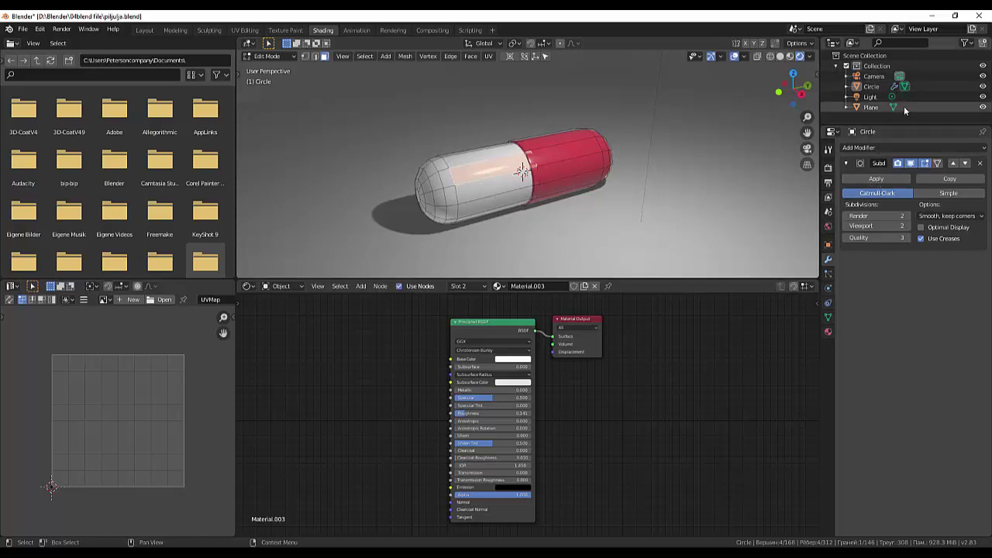
- Switch to Object Mode and apply the Subdivision modifier to bake the smoothing into dense mesh
{"action": "left_click", "coordinate": [876, 181]}
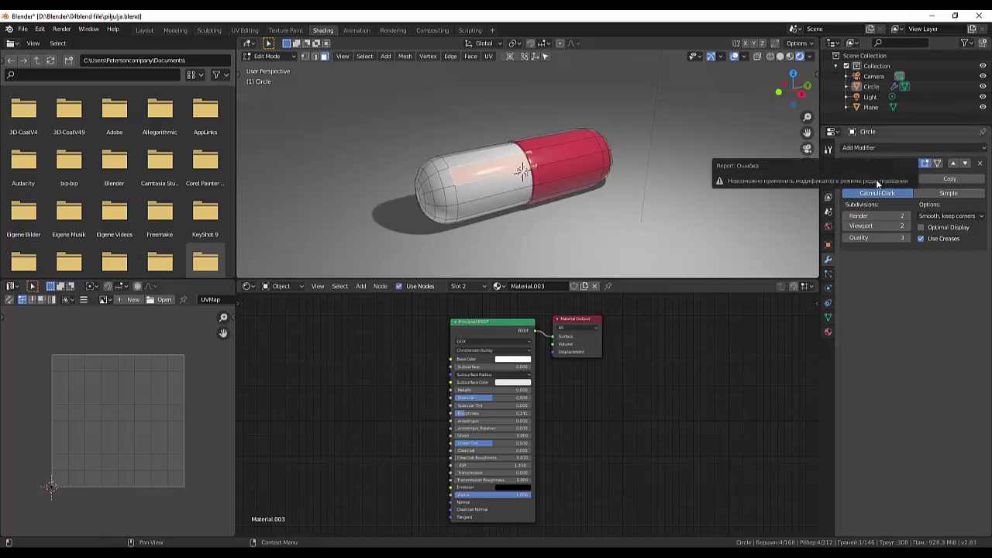
{"action": "left_click", "coordinate": [269, 56]}
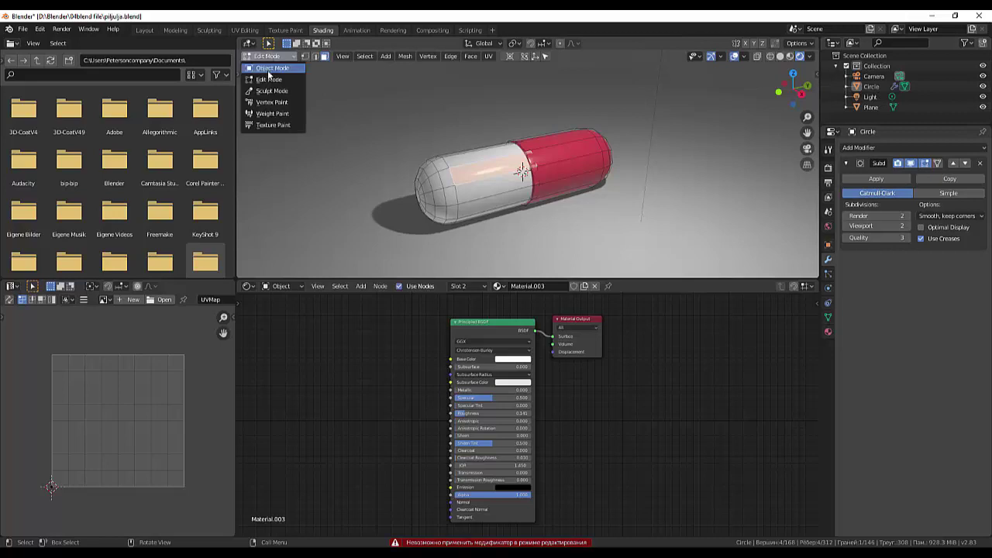
{"action": "left_click", "coordinate": [271, 67]}
{"action": "left_click", "coordinate": [876, 179]}
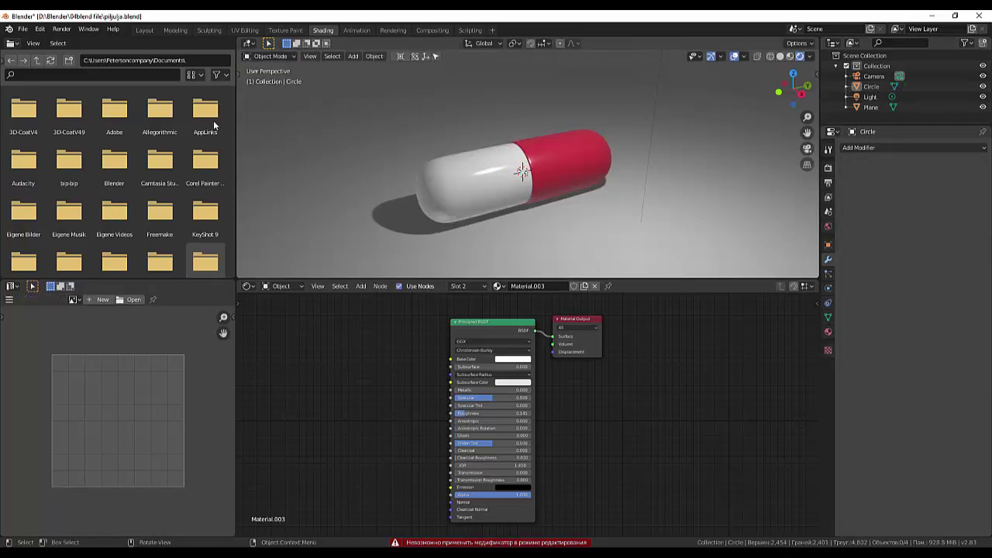
{"action": "left_click", "coordinate": [269, 56]}
- Back in Edit Mode, paint-select the white half's faces with the Select Circle tool
{"action": "left_click", "coordinate": [269, 79]}
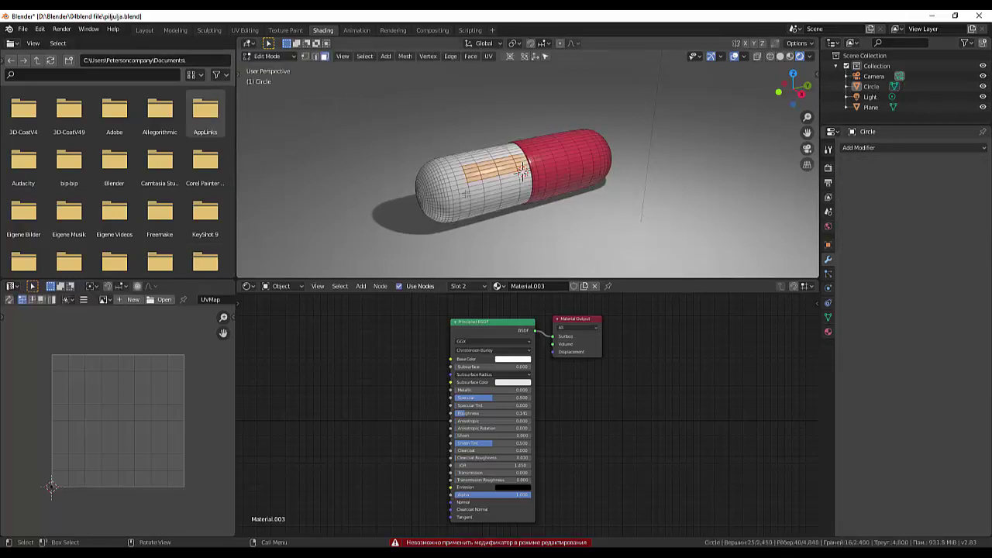
{"action": "left_click", "coordinate": [456, 172]}
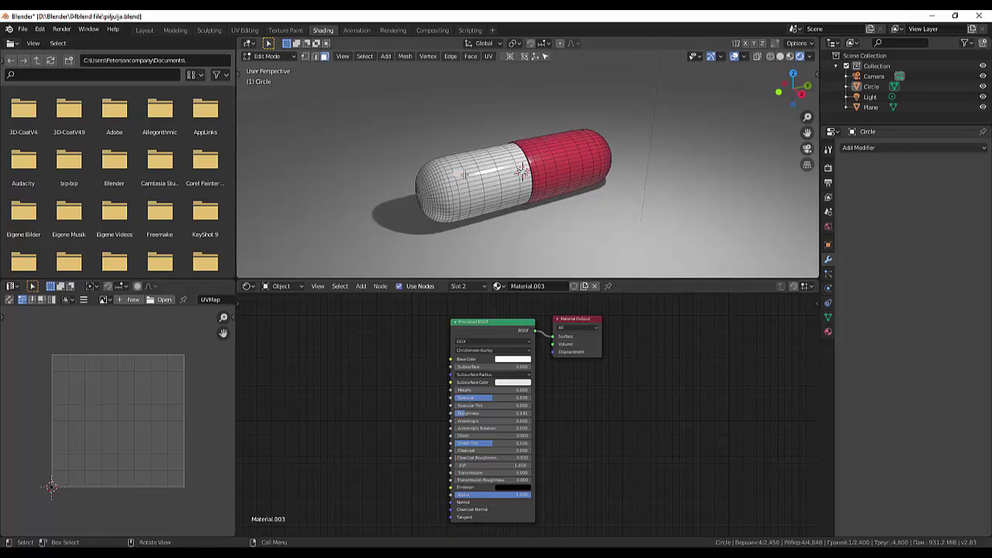
{"action": "left_click", "coordinate": [242, 76]}
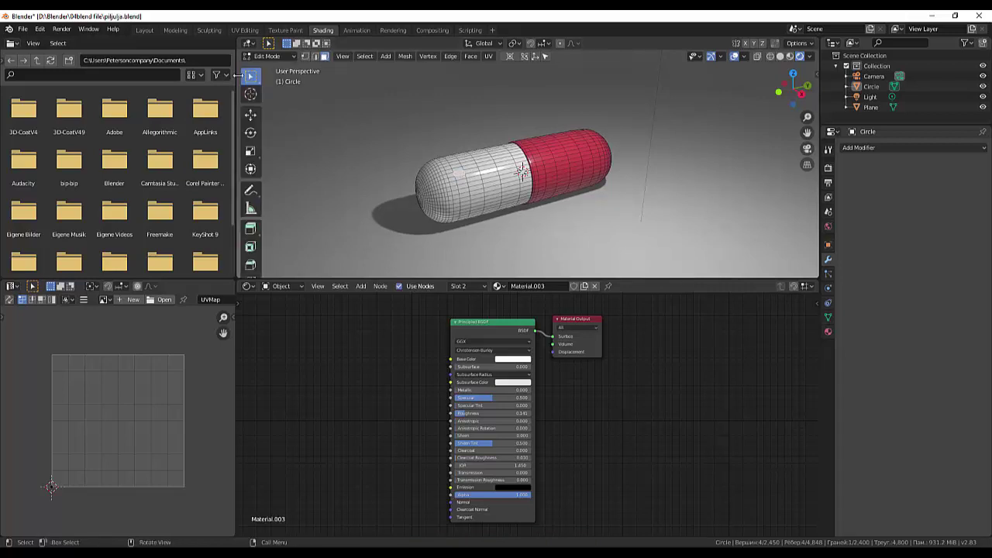
{"action": "left_click_drag", "start_coordinate": [251, 76], "coordinate": [300, 120]}
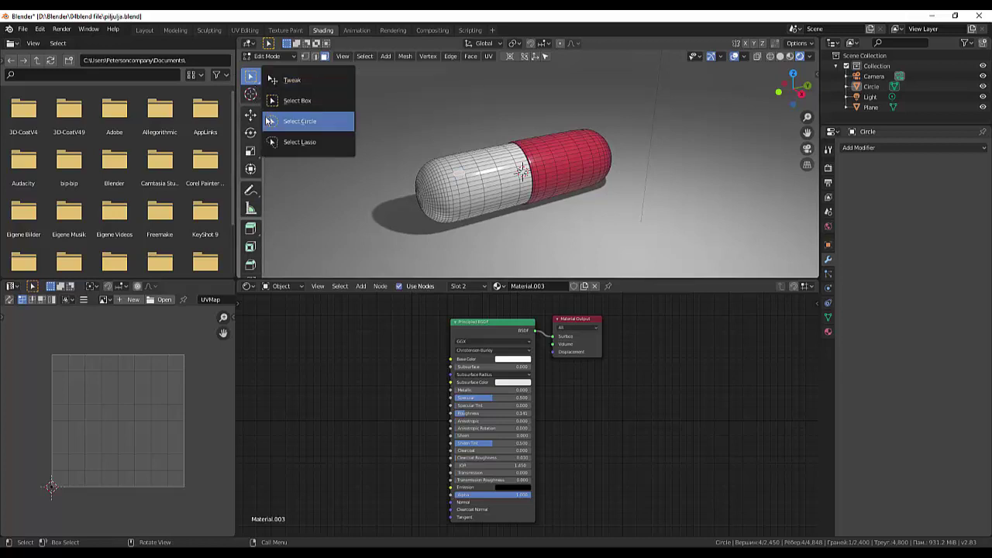
{"action": "mouse_move", "coordinate": [475, 186]}
{"action": "left_mouse_down"}
{"action": "mouse_move", "coordinate": [523, 170]}
{"action": "mouse_move", "coordinate": [471, 188]}
{"action": "mouse_move", "coordinate": [519, 172]}
{"action": "mouse_move", "coordinate": [480, 147]}
{"action": "left_mouse_up"}
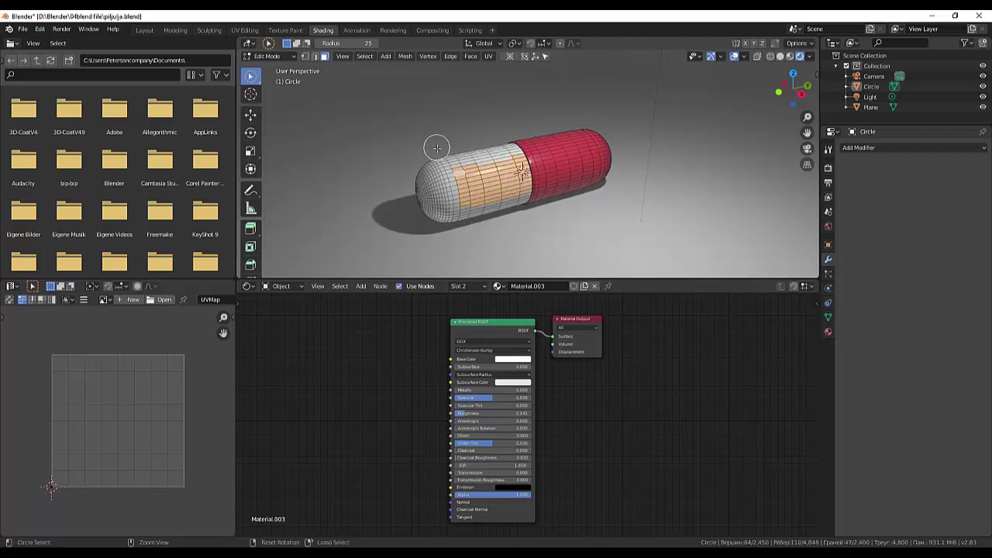
- Deselect stray faces and those near the red boundary to leave a clean label band
{"action": "key", "text": "c"}
{"action": "middle_click_drag", "start_coordinate": [442, 155], "coordinate": [557, 125]}
{"action": "right_click", "coordinate": [556, 125]}
{"action": "scroll", "coordinate": [564, 167], "scroll_direction": "up", "scroll_amount": 3}
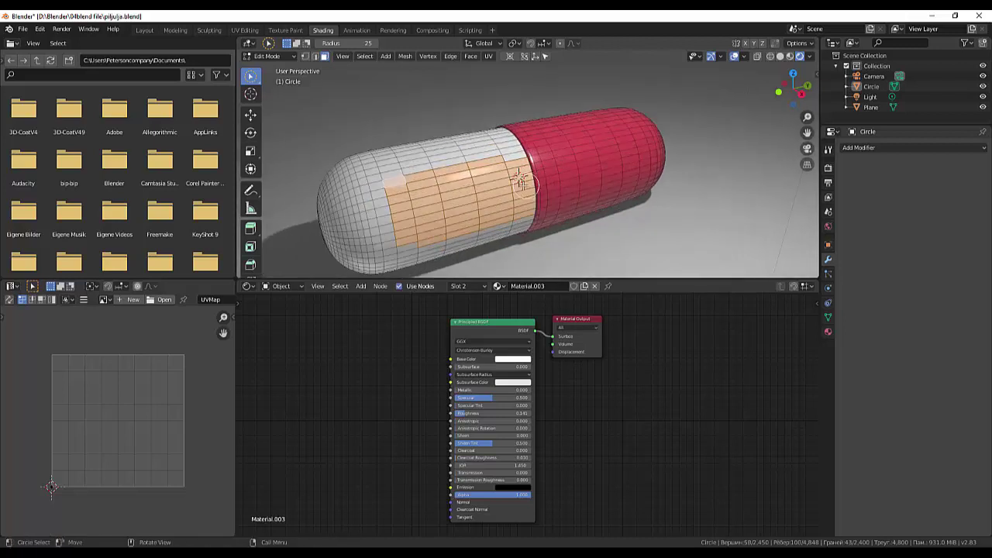
{"action": "key", "text": "c"}
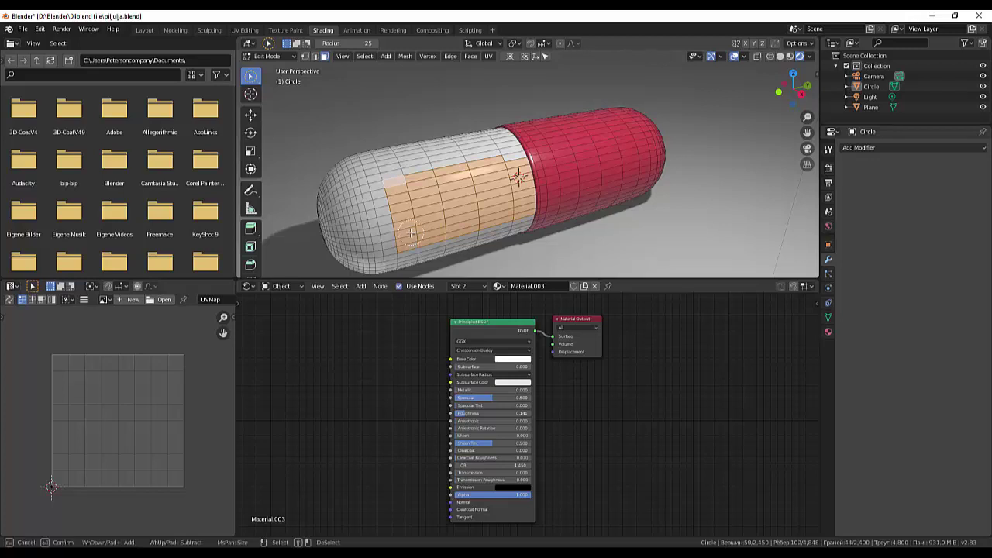
{"action": "middle_click_drag", "start_coordinate": [508, 172], "coordinate": [517, 175]}
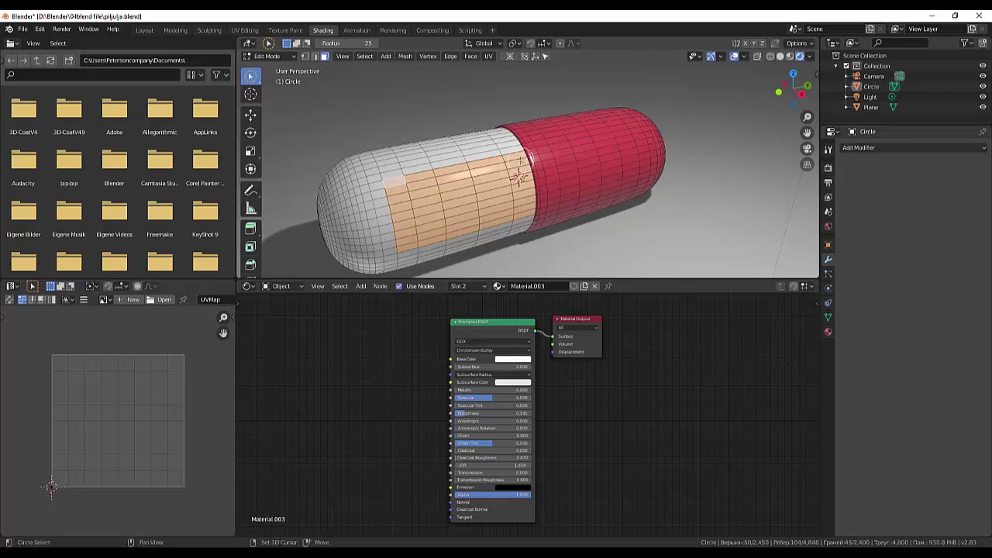
{"action": "right_click", "coordinate": [524, 164]}
{"action": "scroll", "coordinate": [636, 197], "scroll_direction": "down", "scroll_amount": 2}
{"action": "scroll", "coordinate": [636, 196], "scroll_direction": "down", "scroll_amount": 2}
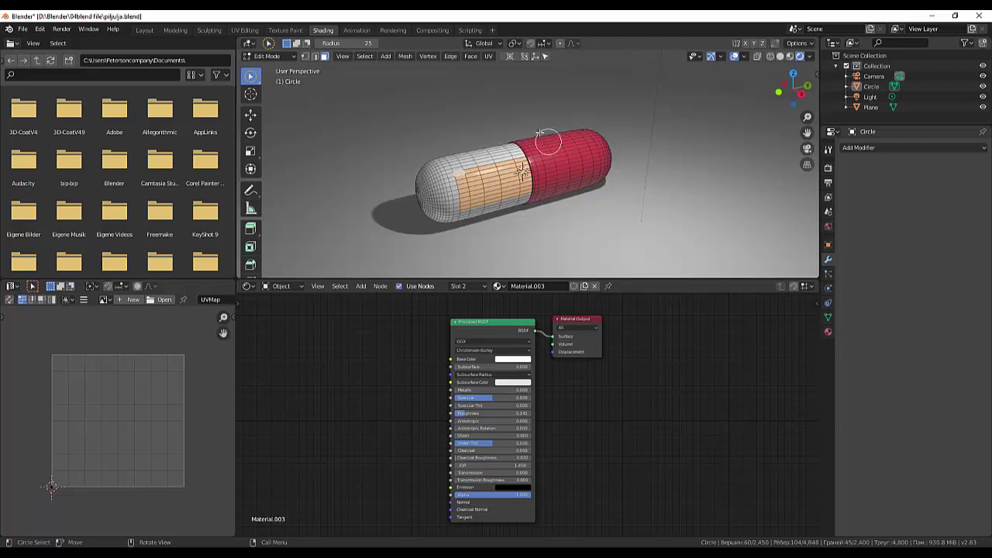
{"action": "key", "text": "u"}
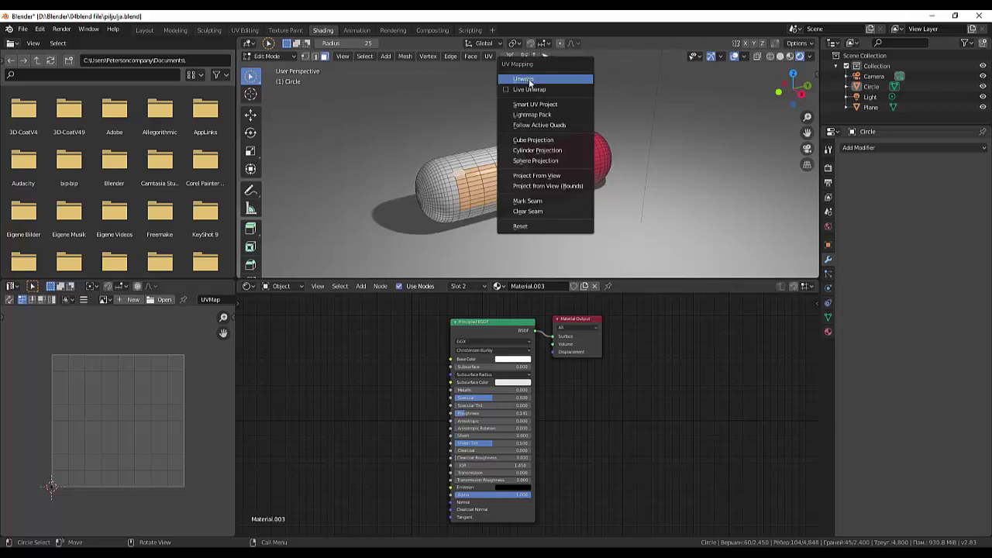
- Unwrap the selected label faces and start a new blank image in the UV editor
{"action": "left_click", "coordinate": [530, 82]}
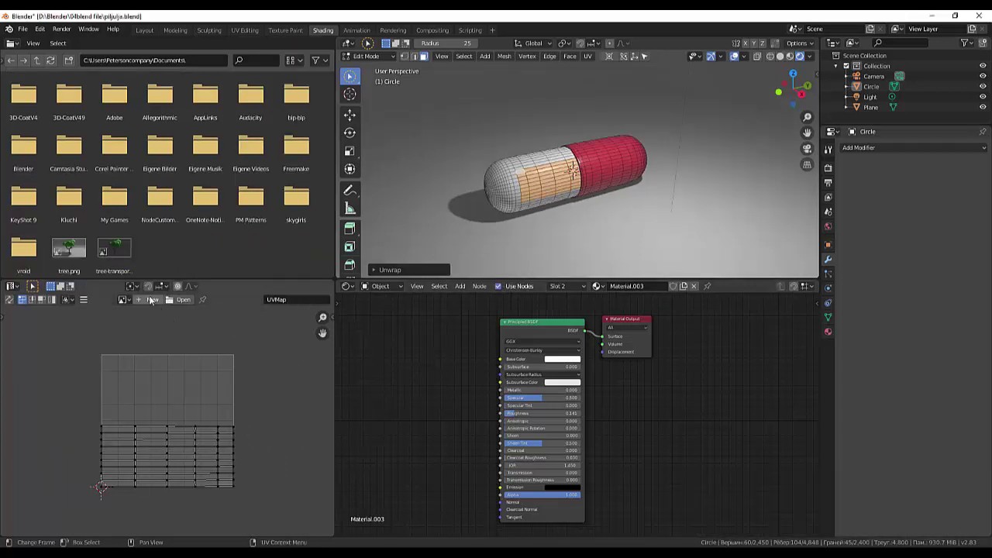
{"action": "left_click", "coordinate": [152, 300]}
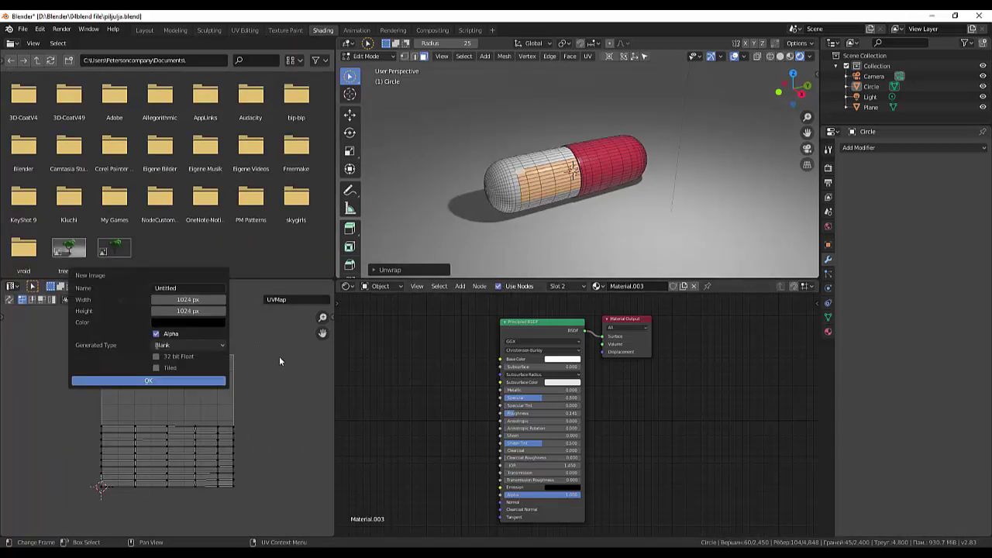
- Drop the blank image and open anti.png from D:\Blender\05texture in the UV editor
{"action": "key", "text": "Escape"}
{"action": "left_click", "coordinate": [179, 302]}
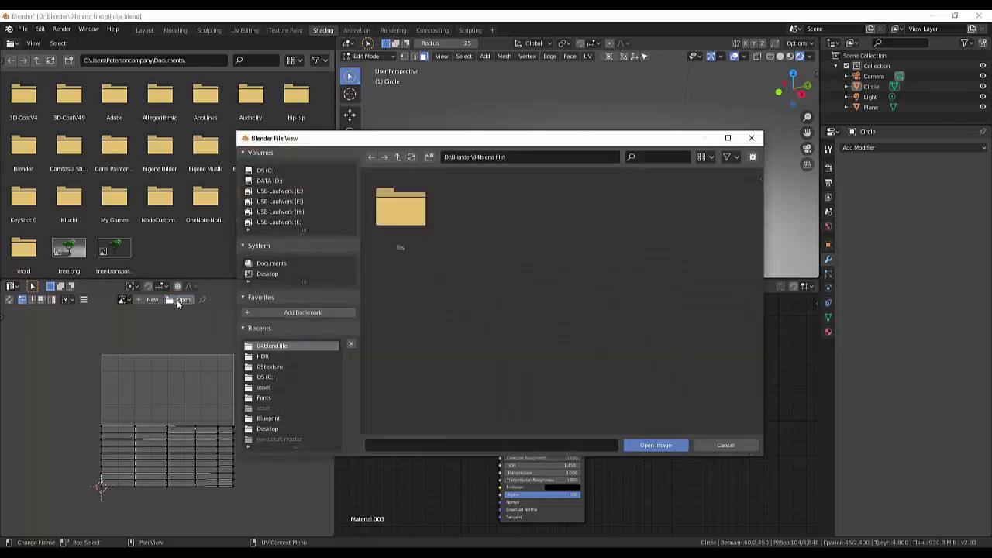
{"action": "left_click", "coordinate": [269, 181]}
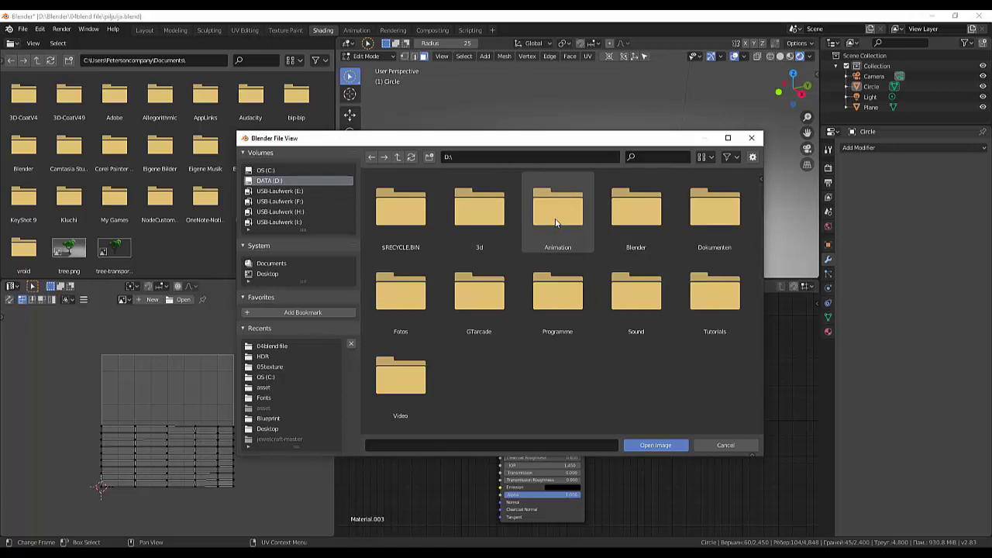
{"action": "left_click", "coordinate": [712, 297]}
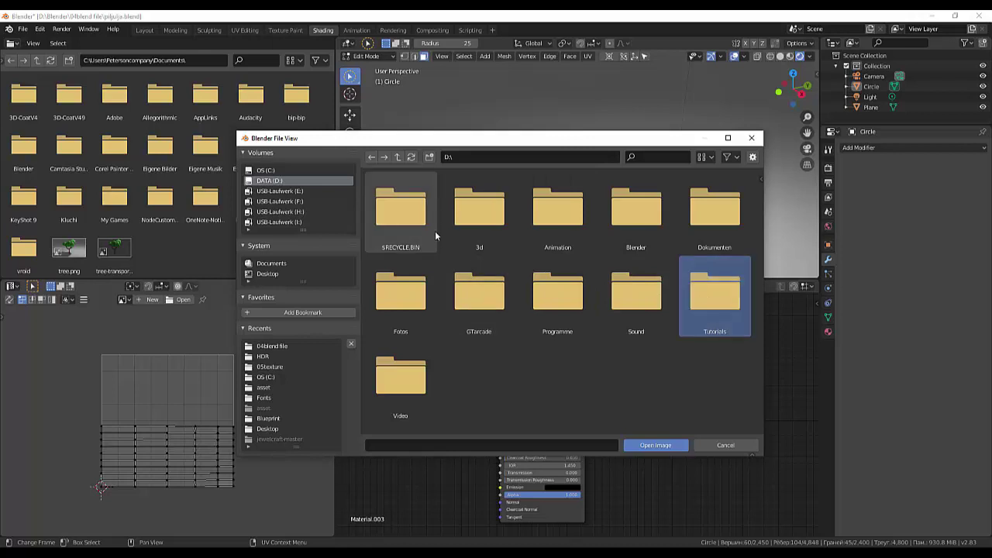
{"action": "double_click", "coordinate": [623, 224]}
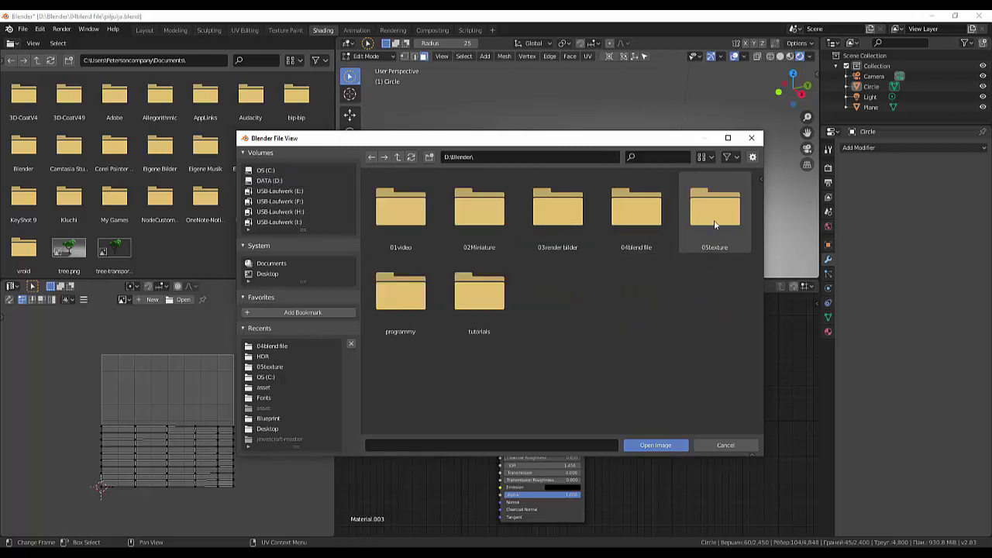
{"action": "double_click", "coordinate": [714, 221]}
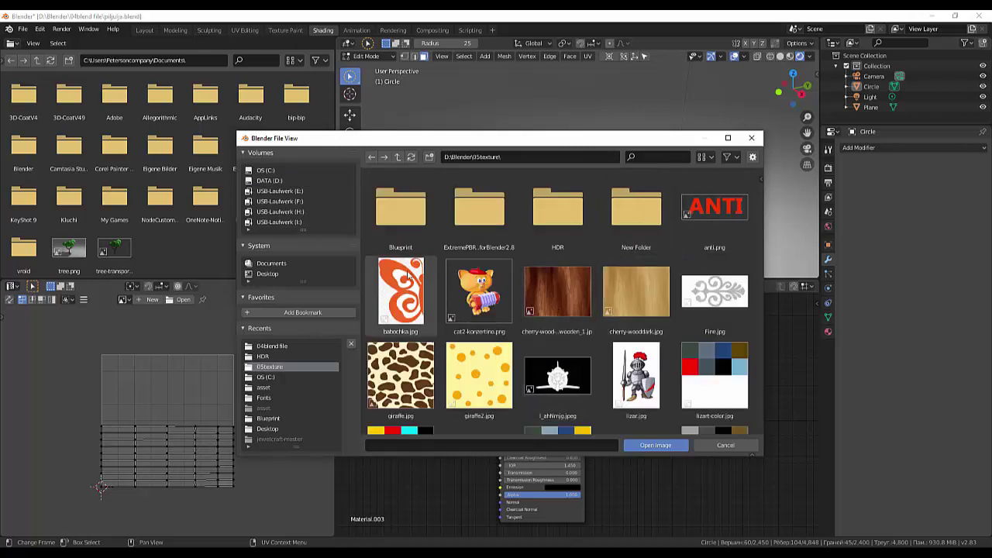
{"action": "scroll", "coordinate": [603, 307], "scroll_direction": "down", "scroll_amount": 2}
{"action": "scroll", "coordinate": [603, 307], "scroll_direction": "down", "scroll_amount": 3}
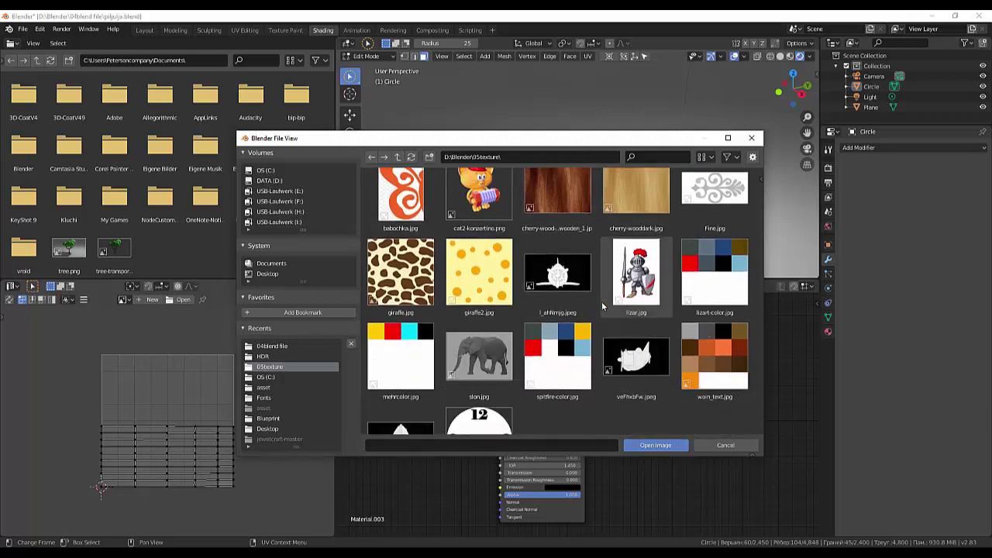
{"action": "scroll", "coordinate": [603, 307], "scroll_direction": "down", "scroll_amount": 2}
{"action": "scroll", "coordinate": [602, 307], "scroll_direction": "down", "scroll_amount": 1}
{"action": "scroll", "coordinate": [603, 307], "scroll_direction": "up", "scroll_amount": 2}
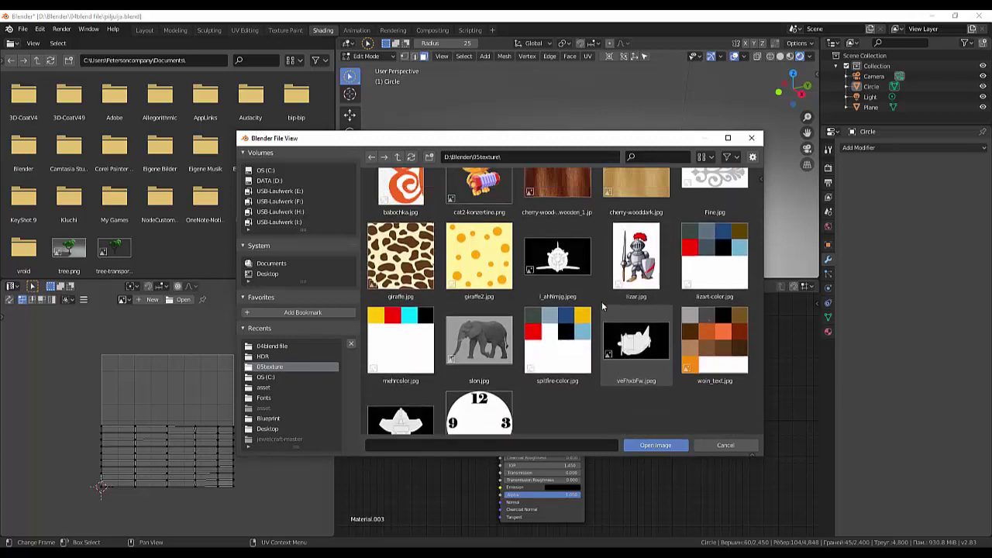
{"action": "scroll", "coordinate": [602, 307], "scroll_direction": "up", "scroll_amount": 1}
{"action": "scroll", "coordinate": [602, 307], "scroll_direction": "up", "scroll_amount": 2}
{"action": "scroll", "coordinate": [602, 307], "scroll_direction": "up", "scroll_amount": 1}
{"action": "scroll", "coordinate": [603, 307], "scroll_direction": "up", "scroll_amount": 1}
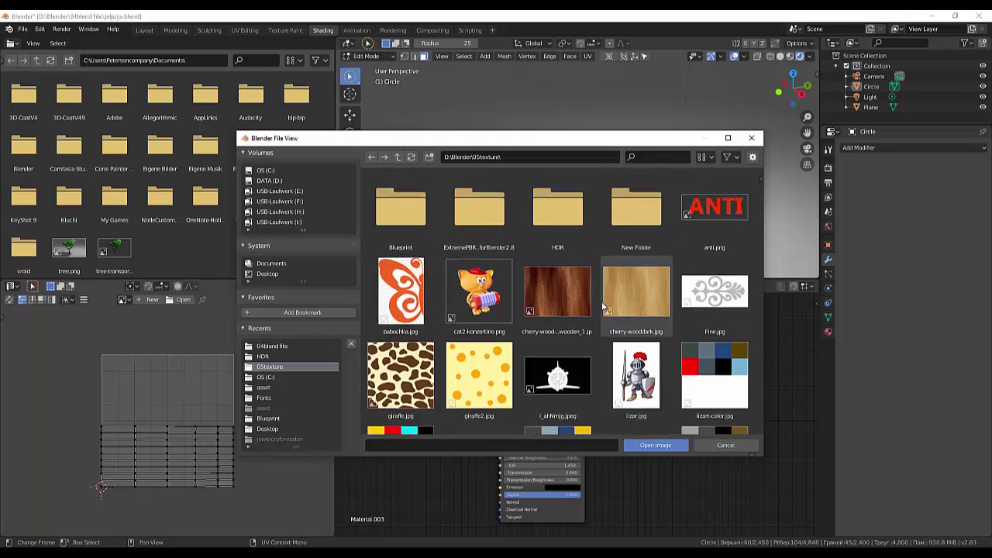
{"action": "left_click", "coordinate": [739, 202]}
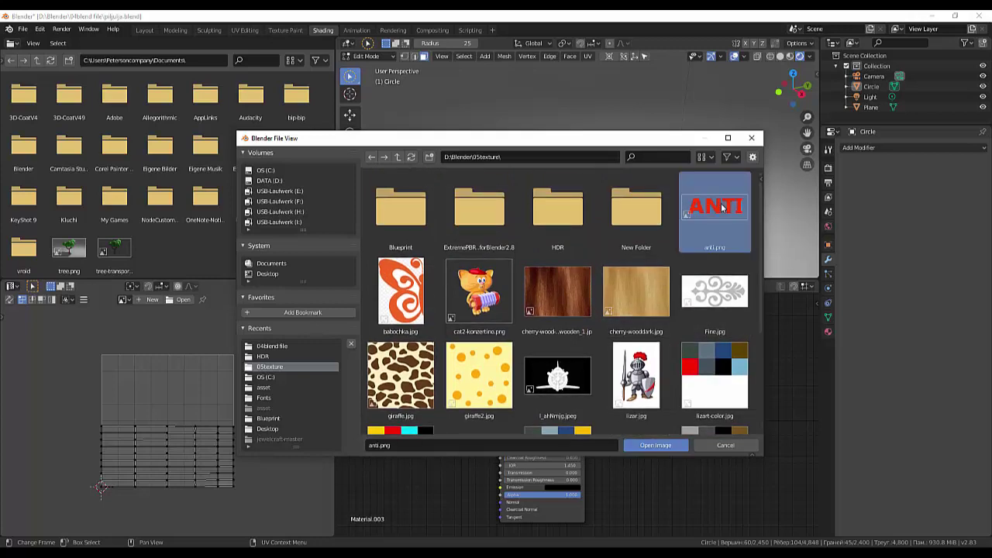
{"action": "left_click", "coordinate": [655, 445]}
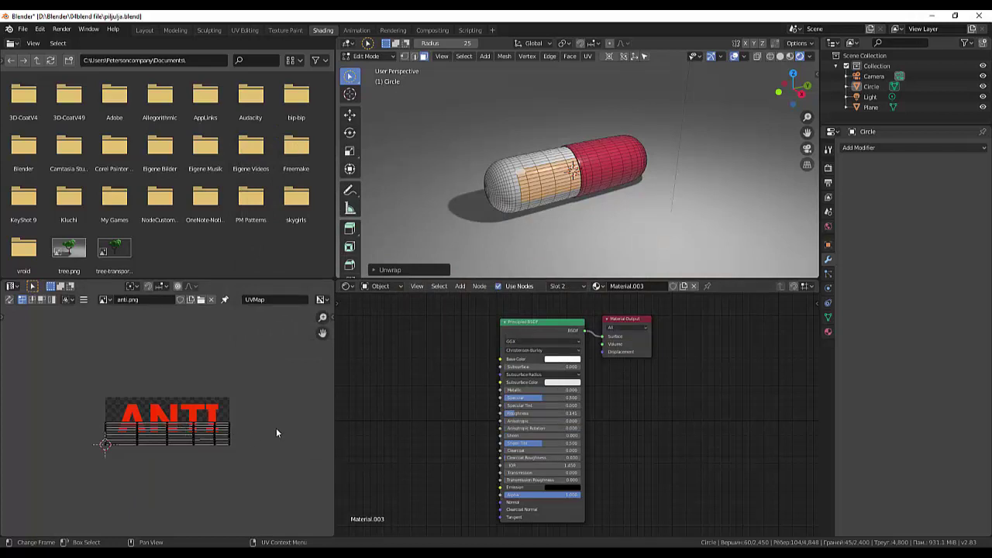
- Move all the pill's UV strips up over the ANTI lettering and scale them about 2×
{"action": "scroll", "coordinate": [265, 424], "scroll_direction": "up", "scroll_amount": 2}
{"action": "scroll", "coordinate": [264, 421], "scroll_direction": "up", "scroll_amount": 1}
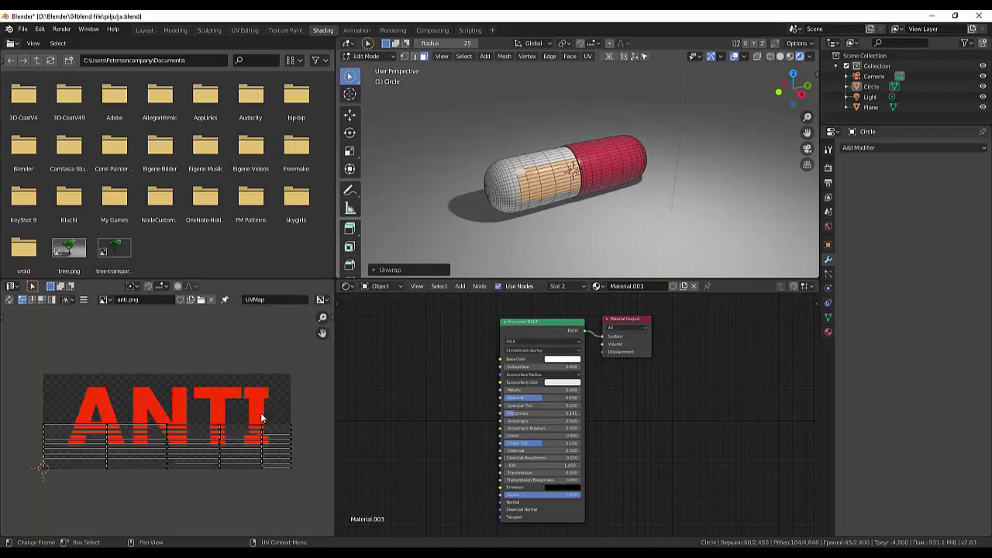
{"action": "mouse_move", "coordinate": [315, 411]}
{"action": "left_mouse_down"}
{"action": "mouse_move", "coordinate": [91, 529]}
{"action": "mouse_move", "coordinate": [19, 521]}
{"action": "left_mouse_up"}
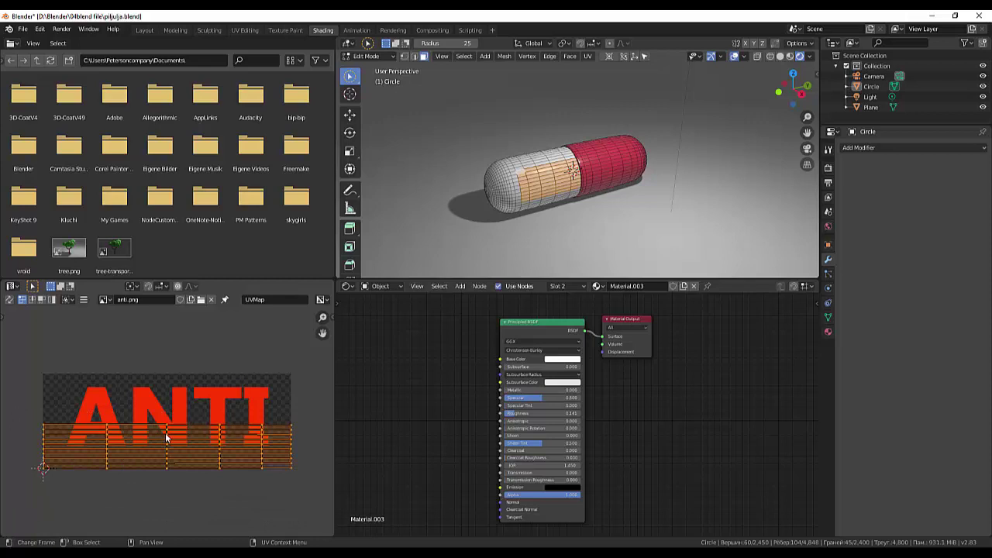
{"action": "key", "text": "g"}
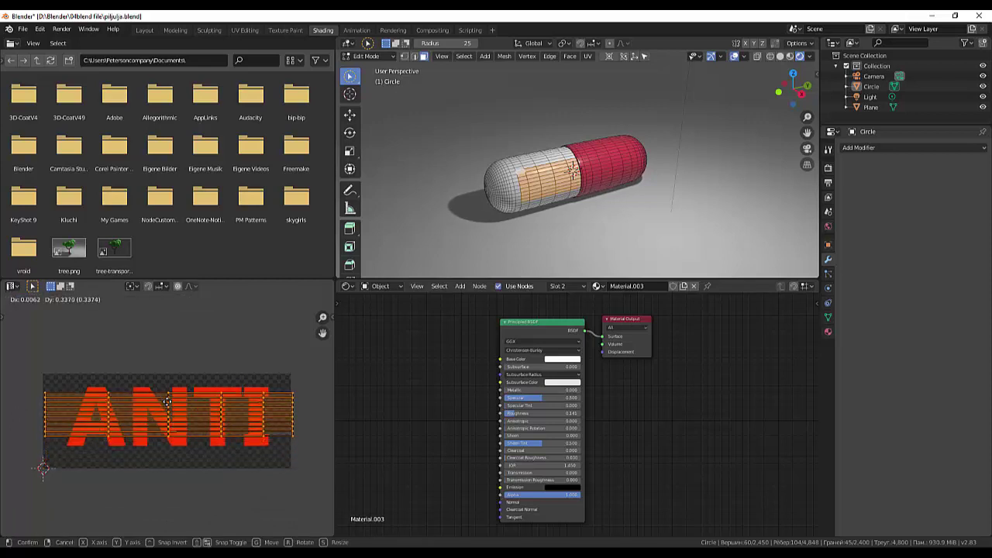
{"action": "left_click", "coordinate": [166, 401]}
{"action": "key", "text": "s"}
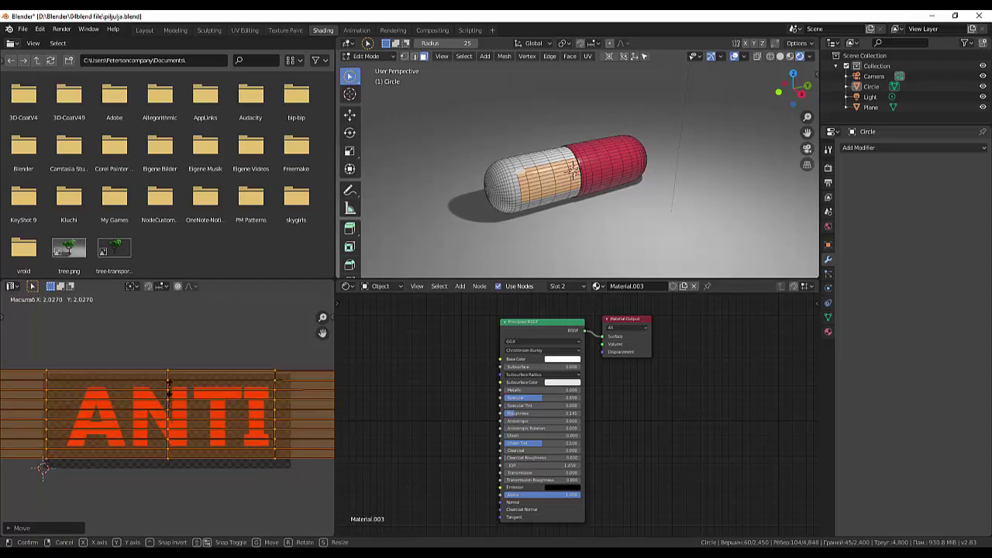
{"action": "left_click", "coordinate": [166, 390]}
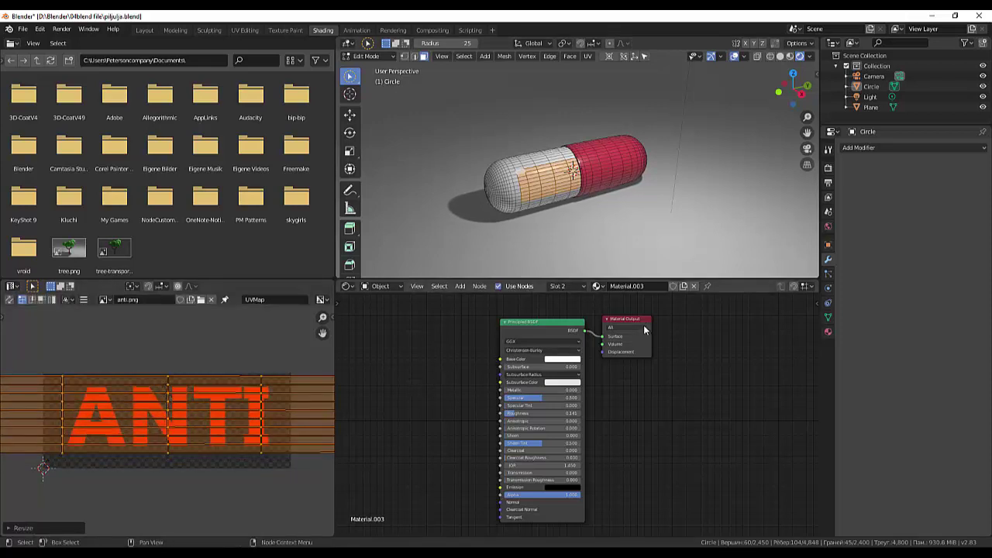
{"action": "left_click_drag", "start_coordinate": [638, 320], "coordinate": [740, 312]}
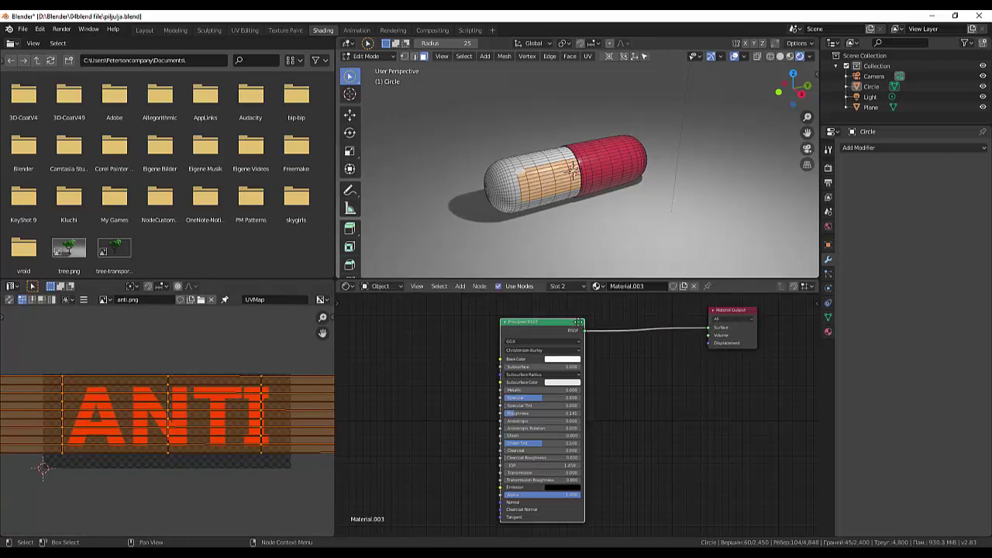
- Add an Image Texture node to the left of the Principled BSDF shader
{"action": "left_click_drag", "start_coordinate": [542, 323], "coordinate": [631, 323]}
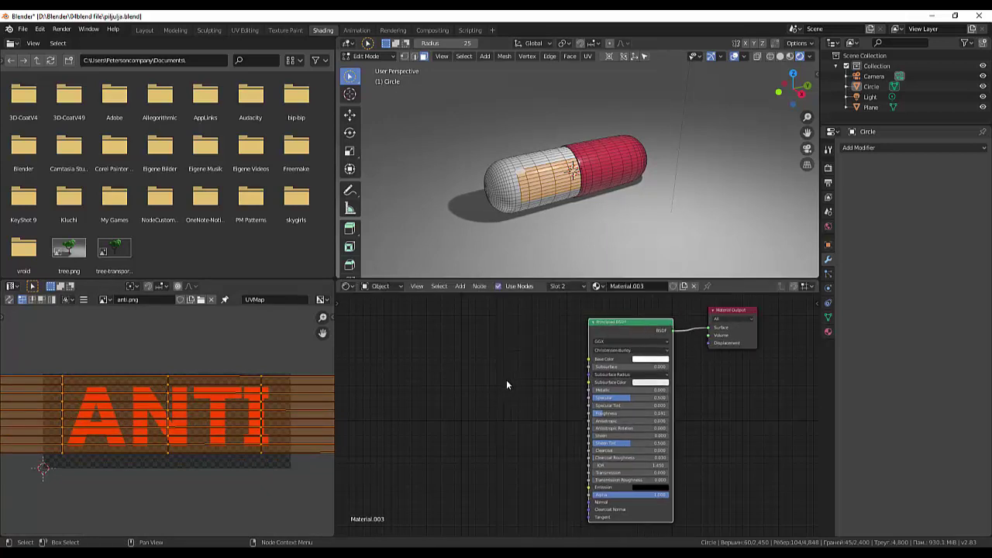
{"action": "left_click", "coordinate": [459, 286]}
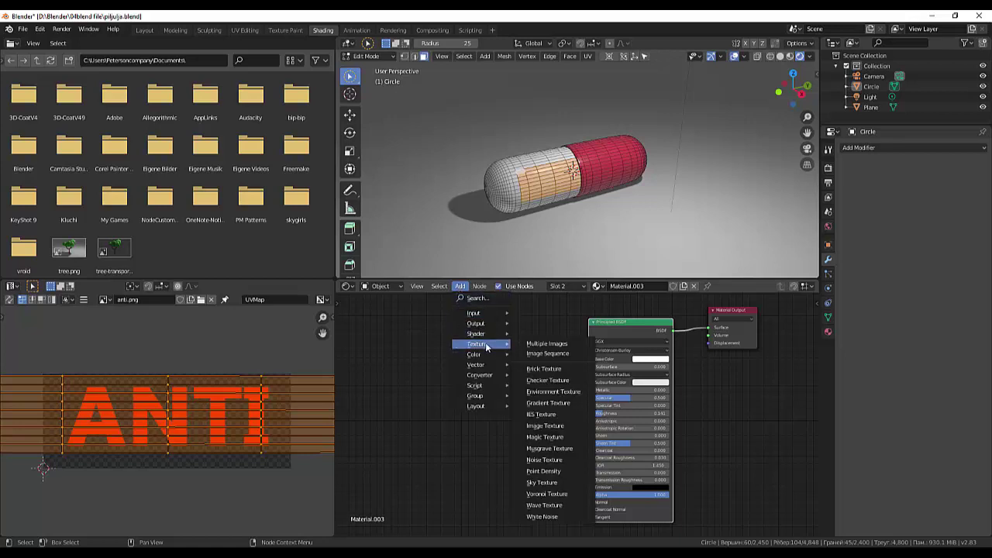
{"action": "mouse_move", "coordinate": [477, 344]}
{"action": "key", "text": "Escape"}
{"action": "left_click", "coordinate": [460, 286]}
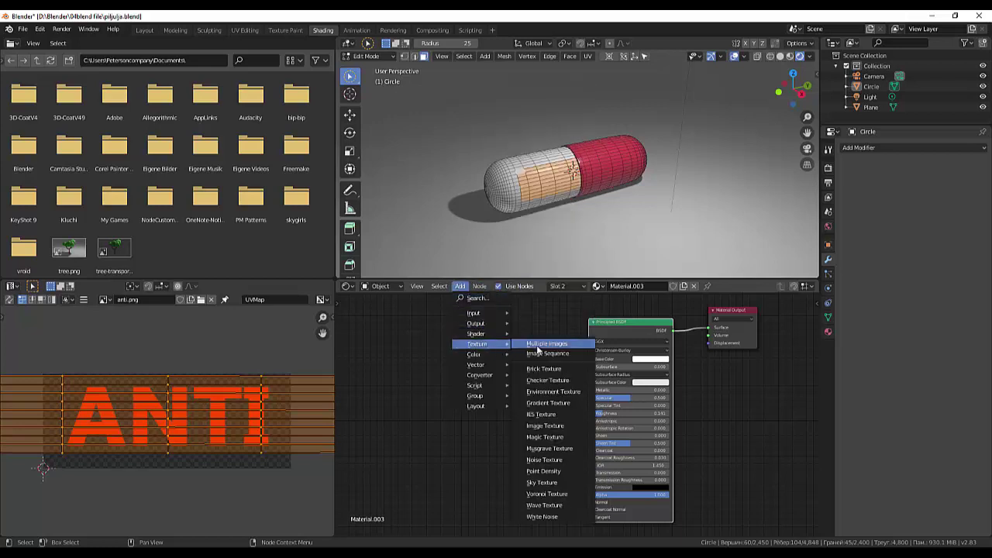
{"action": "left_click", "coordinate": [546, 425]}
{"action": "left_click", "coordinate": [438, 322]}
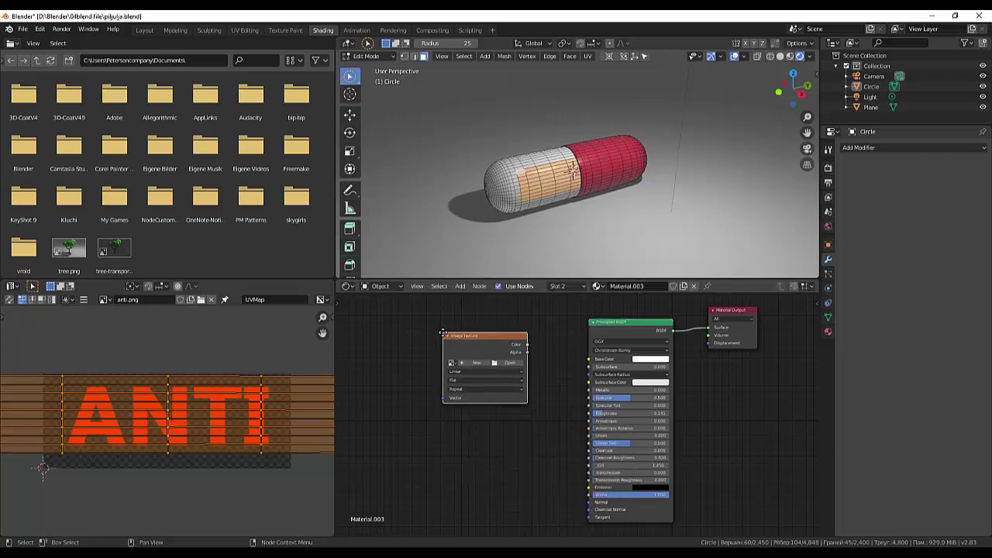
- Load anti.png from D:\Blender\05texture into the Image Texture node
{"action": "left_click", "coordinate": [504, 364]}
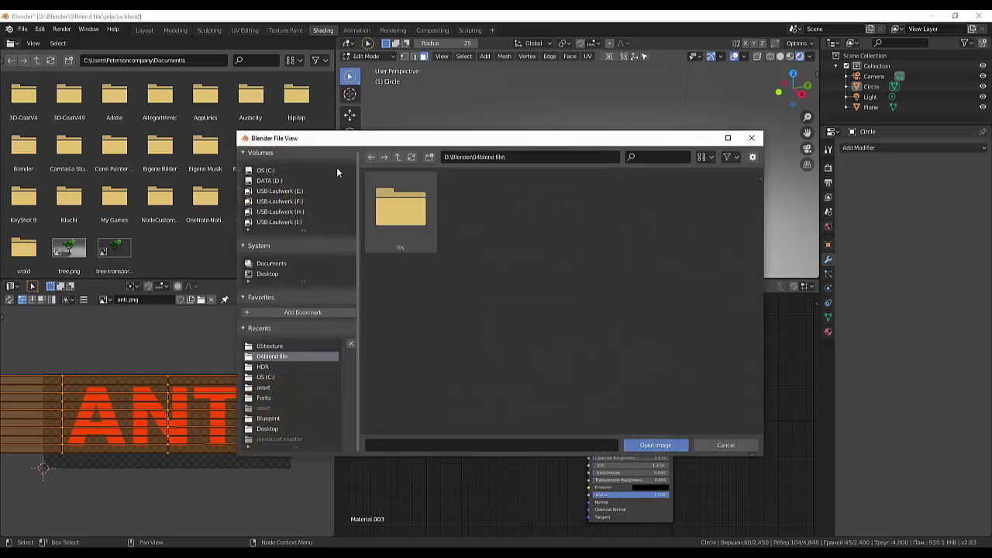
{"action": "left_click", "coordinate": [269, 183]}
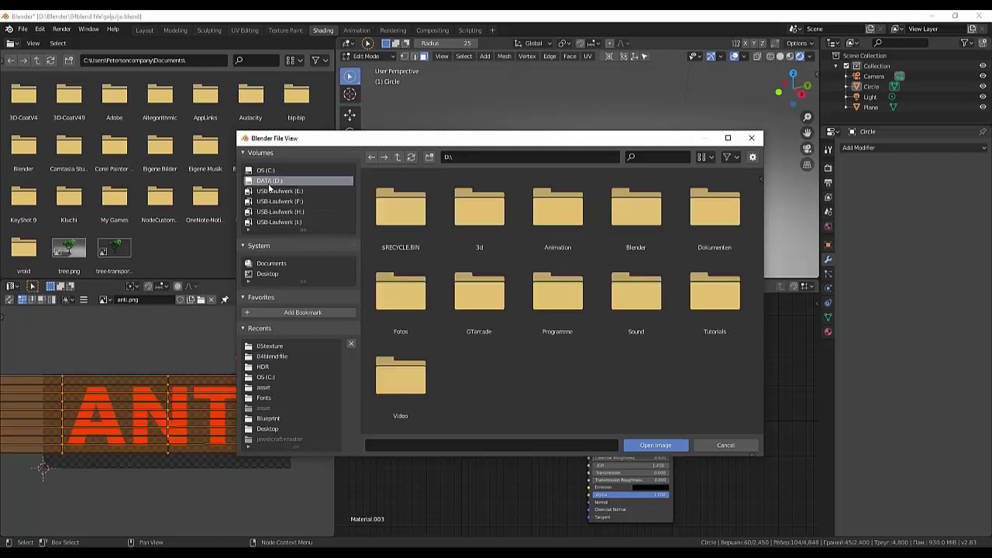
{"action": "double_click", "coordinate": [628, 224]}
{"action": "double_click", "coordinate": [717, 221]}
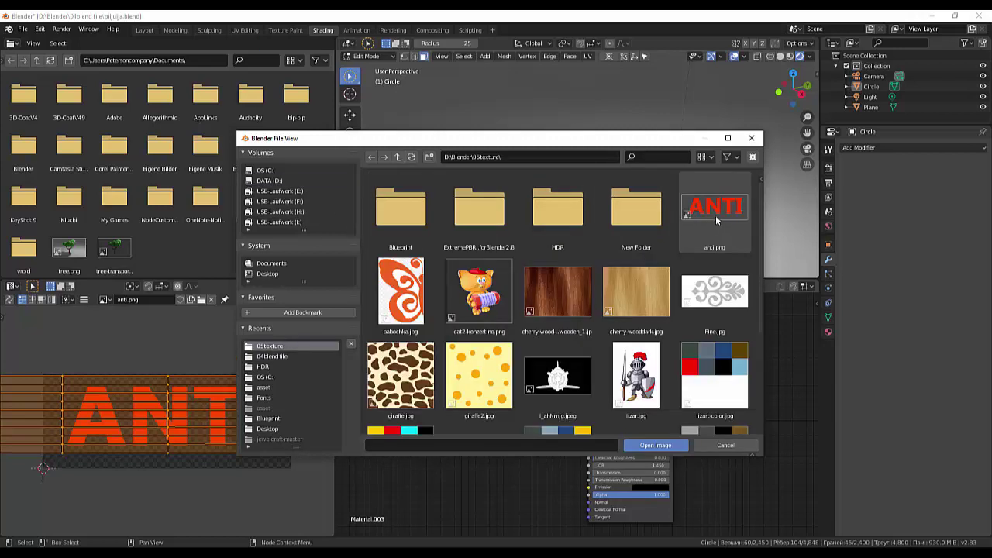
{"action": "left_click", "coordinate": [715, 216]}
{"action": "left_click", "coordinate": [653, 444]}
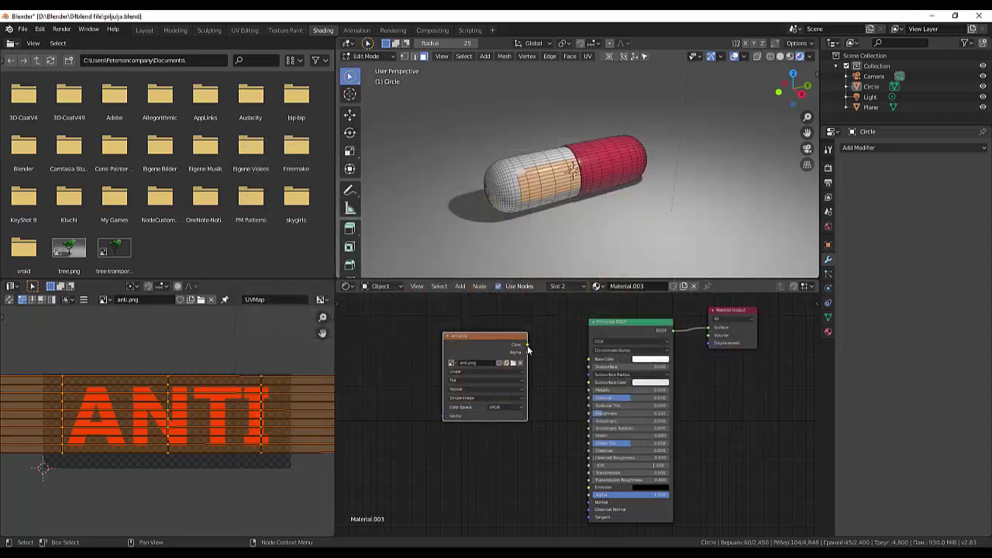
- Feed anti.png's colour into Base Color and slide the right UV island horizontally
{"action": "left_click_drag", "start_coordinate": [527, 344], "coordinate": [589, 359]}
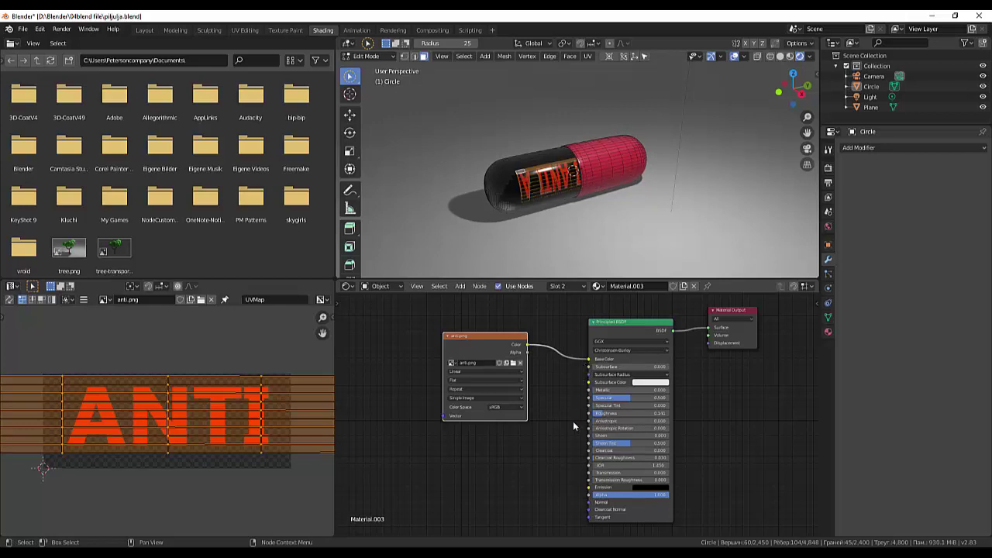
{"action": "scroll", "coordinate": [287, 432], "scroll_direction": "down", "scroll_amount": 3}
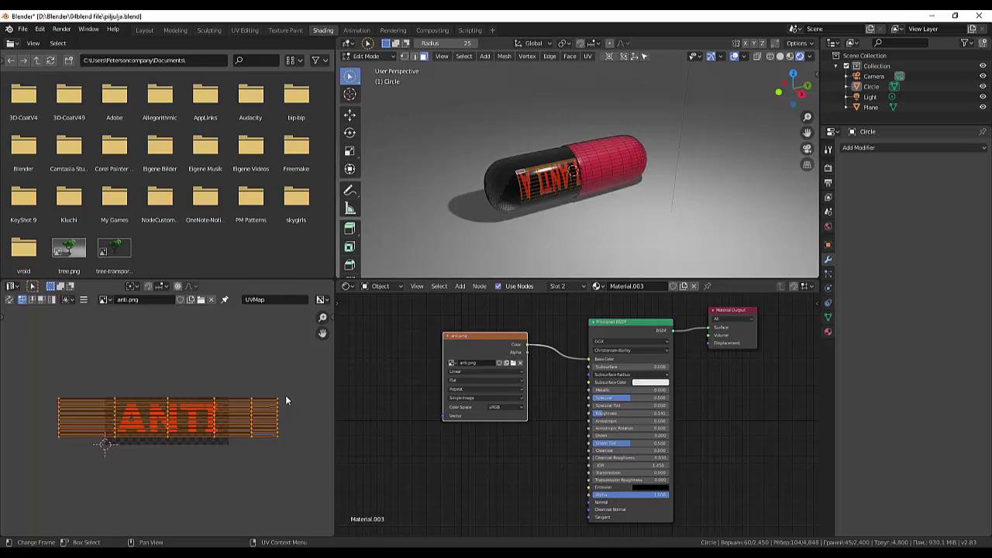
{"action": "key", "text": "alt+a"}
{"action": "key", "text": "b"}
{"action": "left_click_drag", "start_coordinate": [243, 469], "coordinate": [238, 470]}
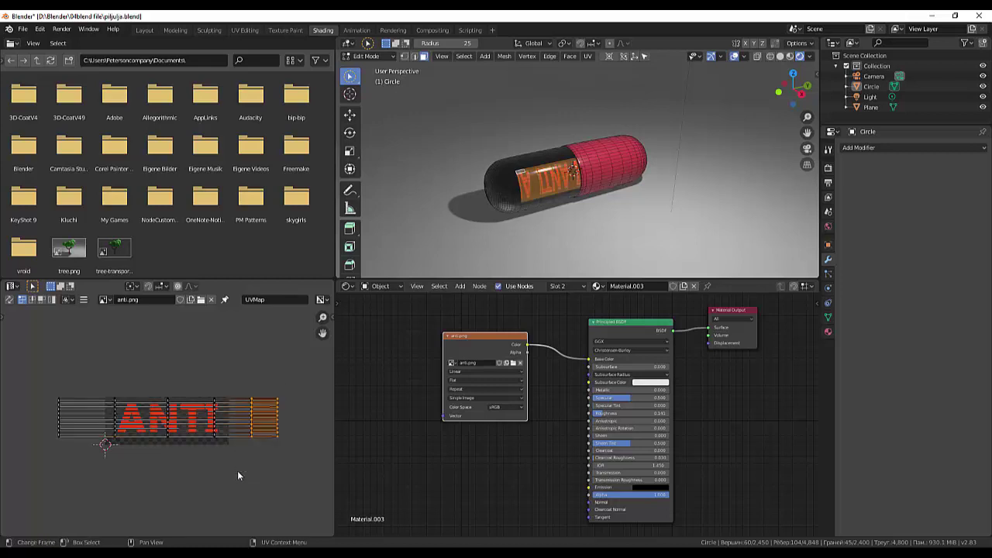
{"action": "key", "text": "g"}
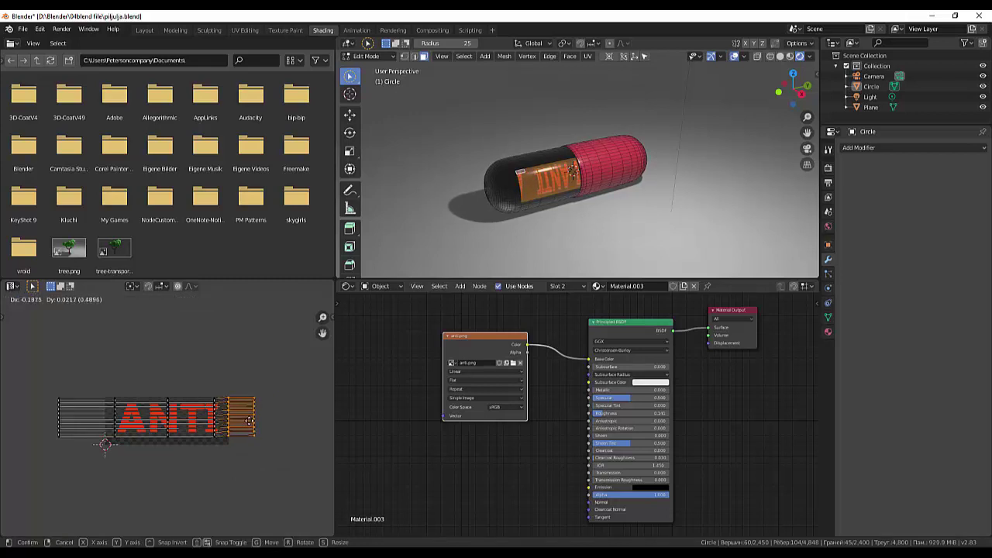
{"action": "key", "text": "y"}
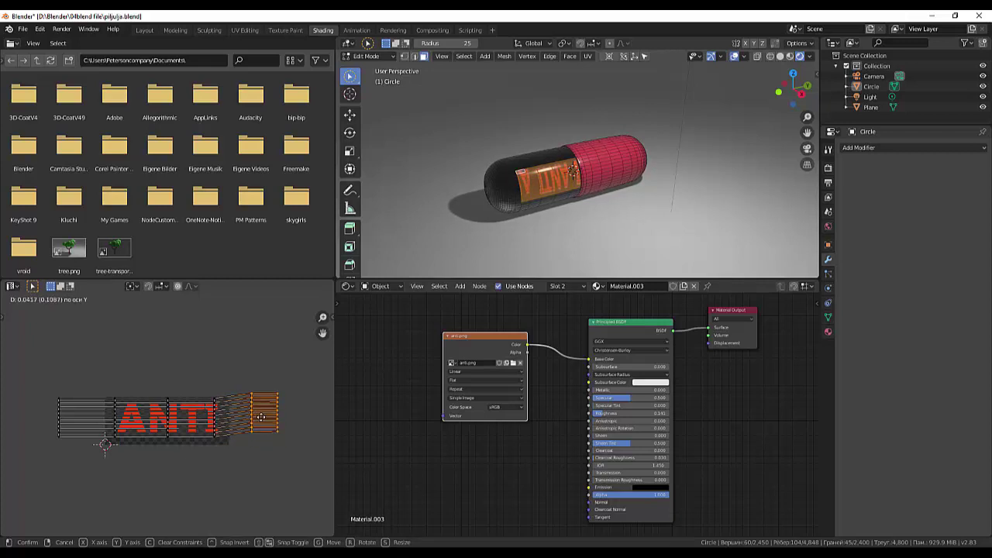
{"action": "key", "text": "x"}
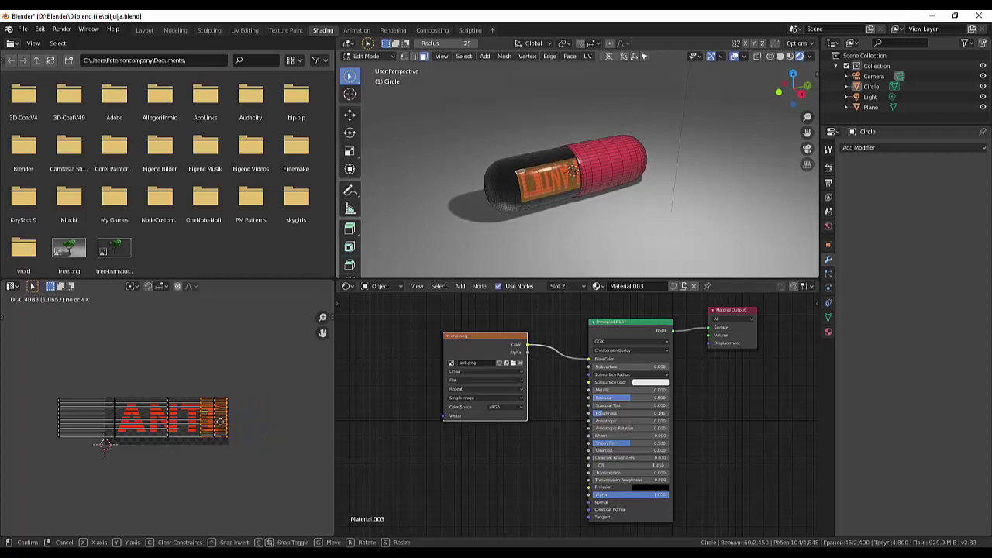
{"action": "left_click", "coordinate": [221, 423]}
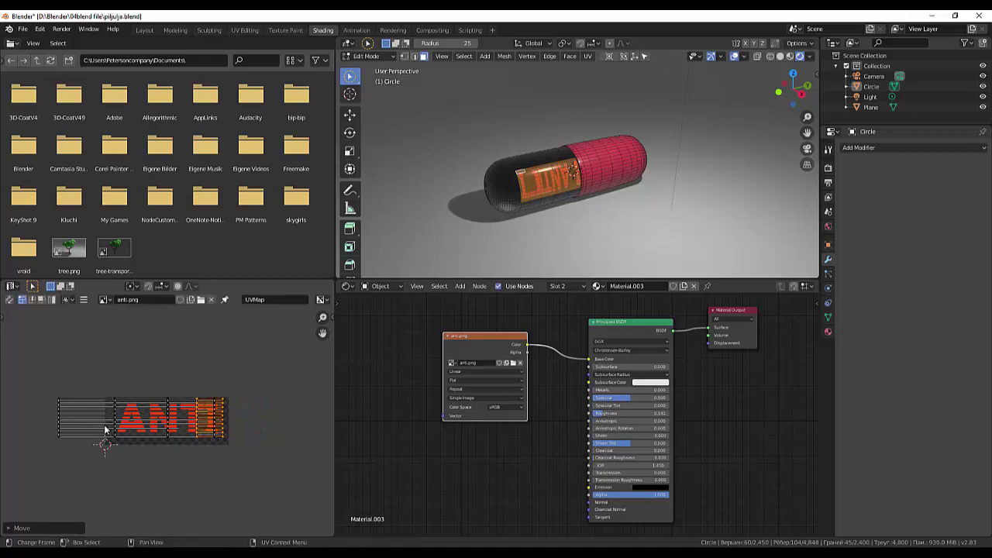
- Slide the UV island's left edge horizontally to stretch the label wider
{"action": "left_click", "coordinate": [54, 392]}
{"action": "left_click_drag", "start_coordinate": [54, 391], "coordinate": [68, 448]}
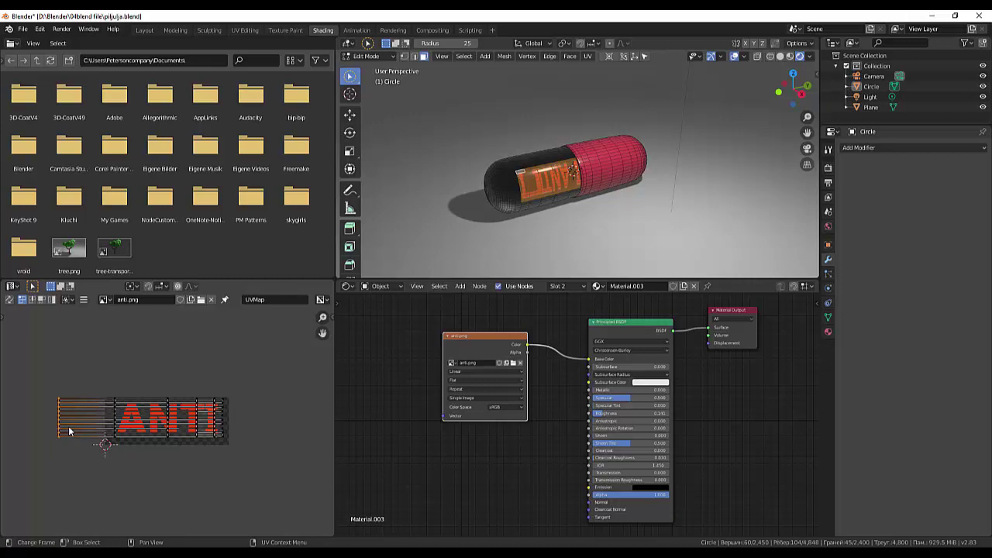
{"action": "key", "text": "g"}
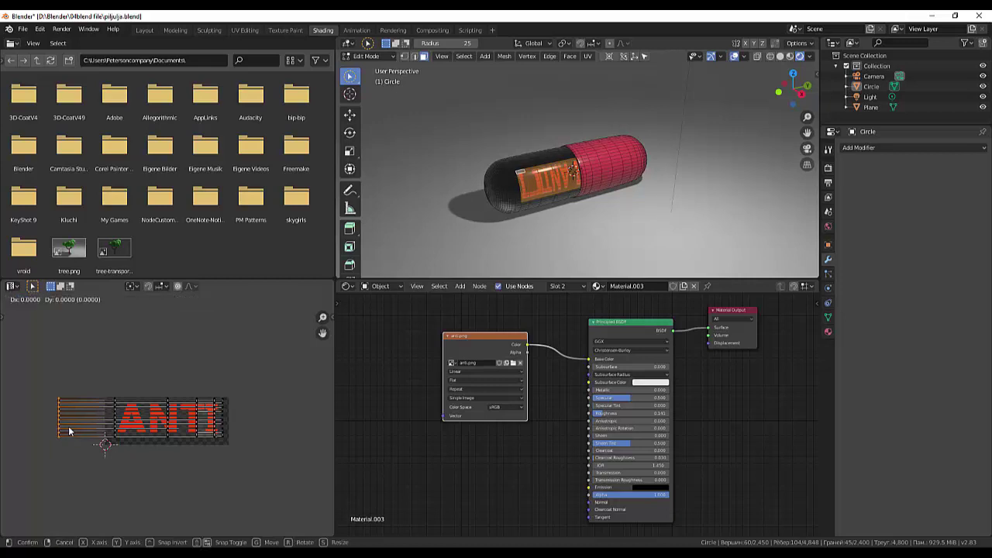
{"action": "key", "text": "x"}
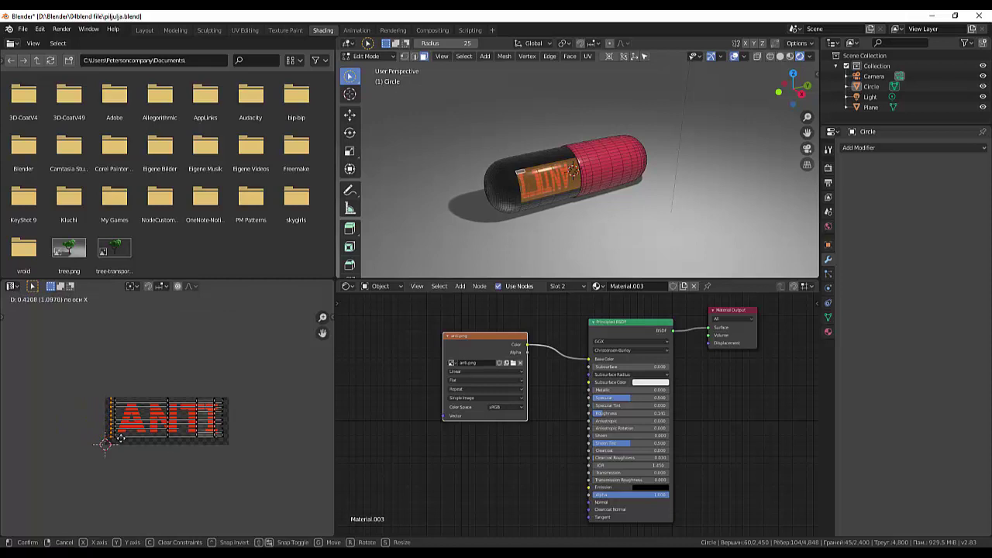
{"action": "left_click", "coordinate": [120, 439]}
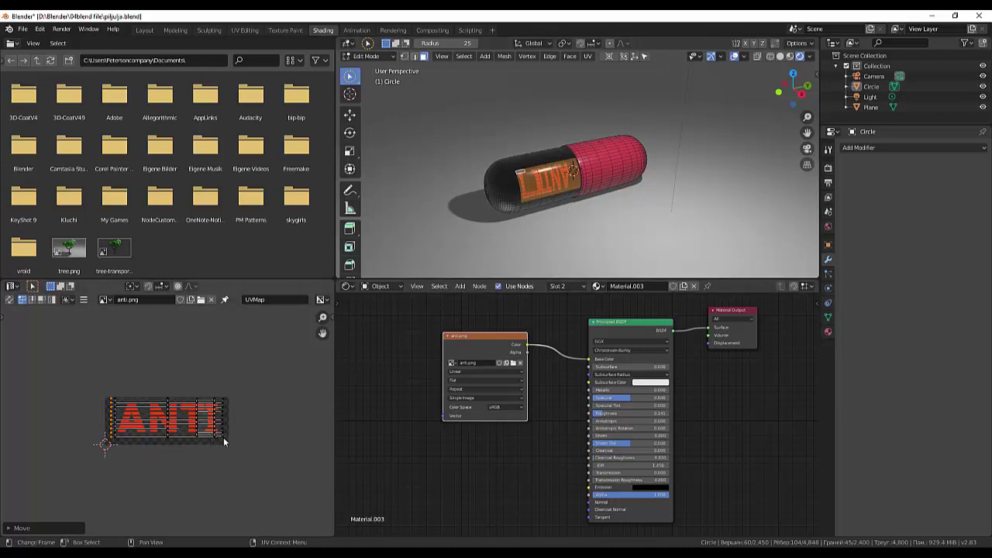
- Rotate the whole label UV island about 180° and try adjusting its right edge column
{"action": "left_click_drag", "start_coordinate": [243, 388], "coordinate": [81, 491]}
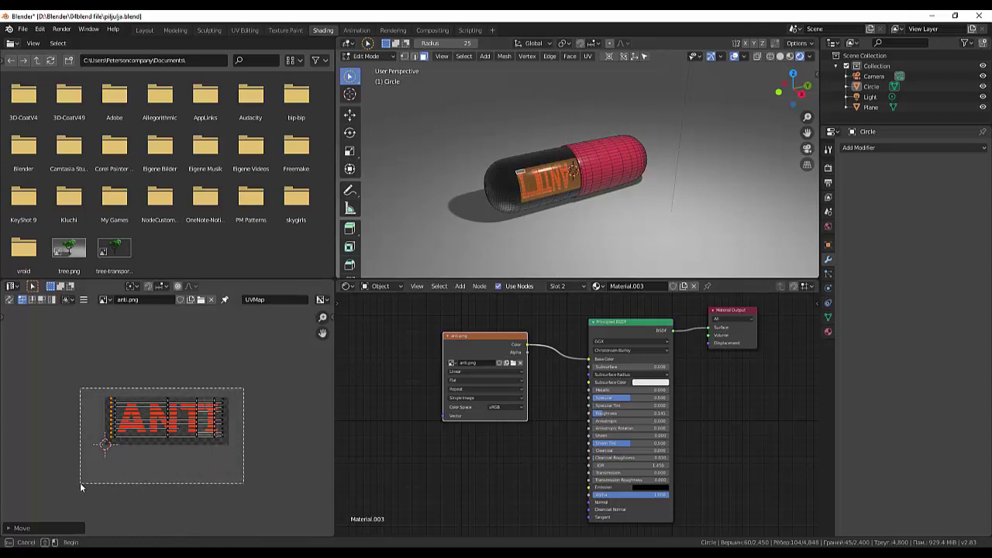
{"action": "key", "text": "r"}
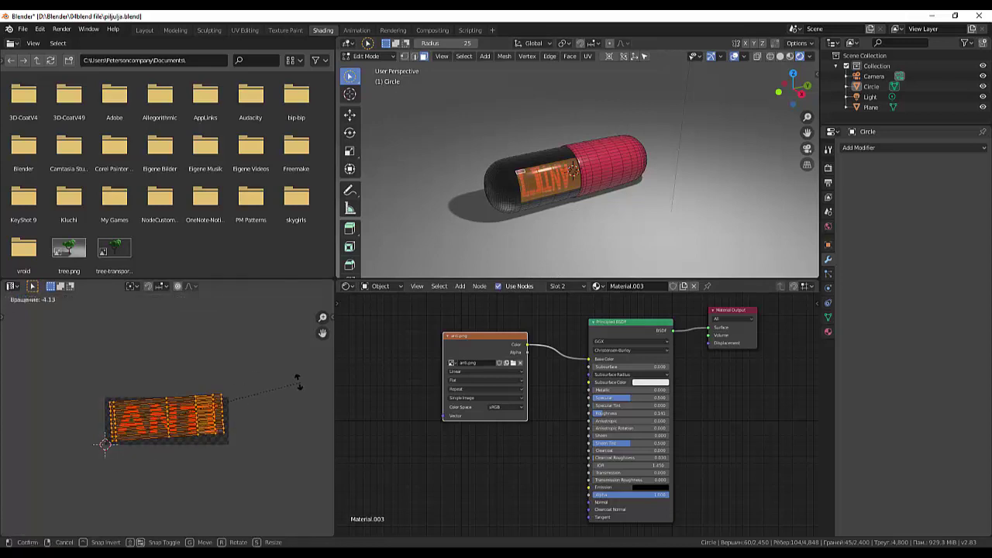
{"action": "left_click", "coordinate": [85, 431]}
{"action": "scroll", "coordinate": [567, 218], "scroll_direction": "up", "scroll_amount": 2}
{"action": "scroll", "coordinate": [567, 218], "scroll_direction": "up", "scroll_amount": 2}
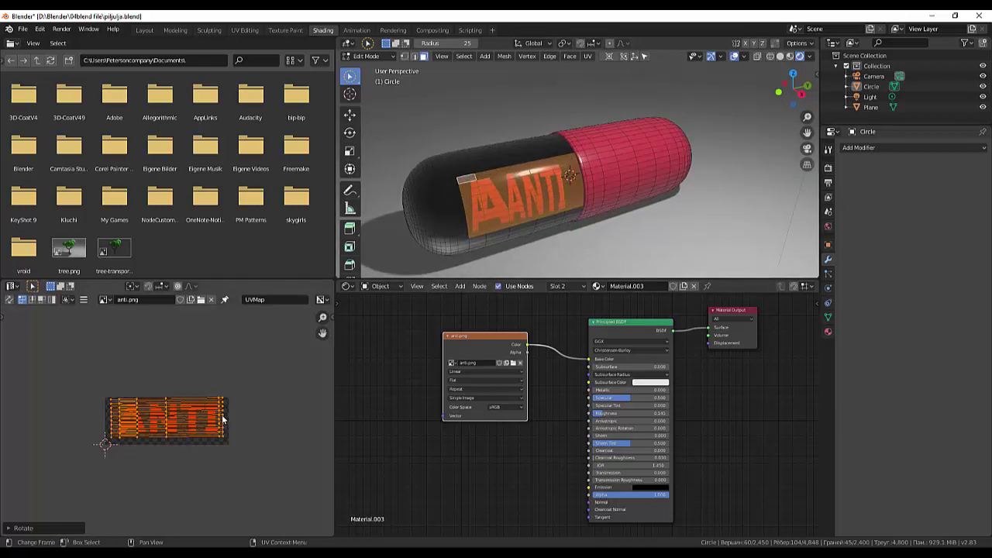
{"action": "left_click", "coordinate": [223, 419]}
{"action": "key", "text": "ctrl"}
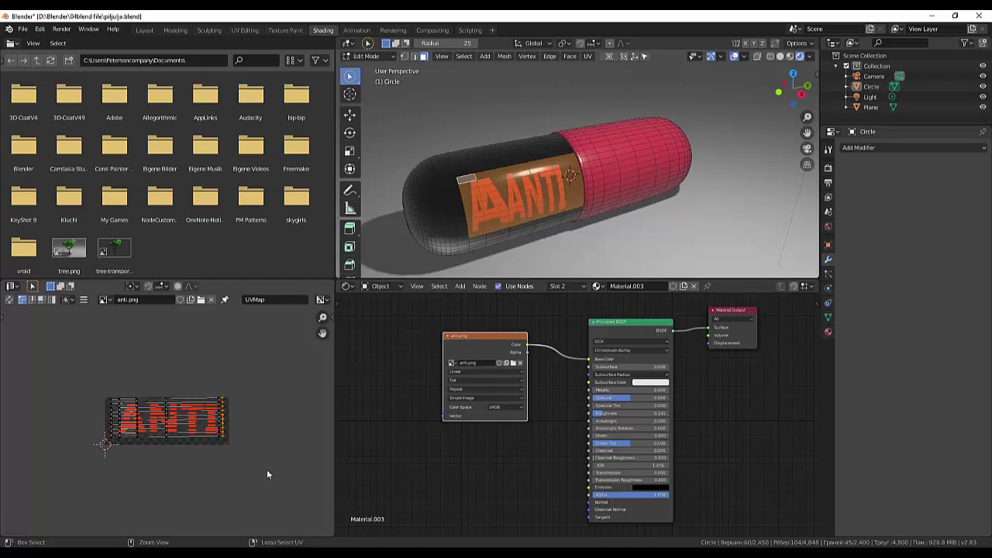
{"action": "key", "text": "ctrl+m"}
- Undo the recent UV move, resize and image texture experiments
{"action": "key", "text": "x"}
{"action": "key", "text": "ctrl+z"}
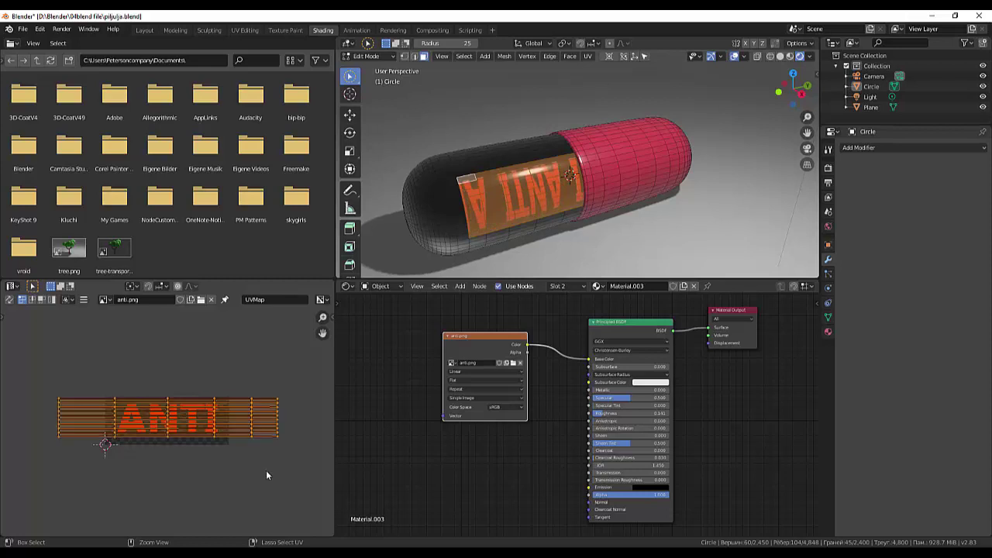
{"action": "key", "text": "ctrl+z"}
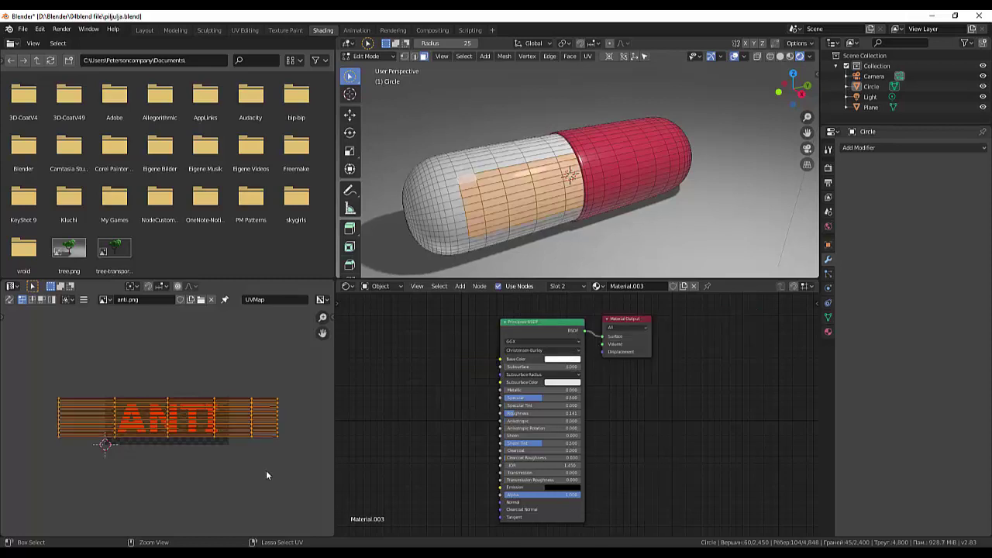
{"action": "key", "text": "ctrl+z"}
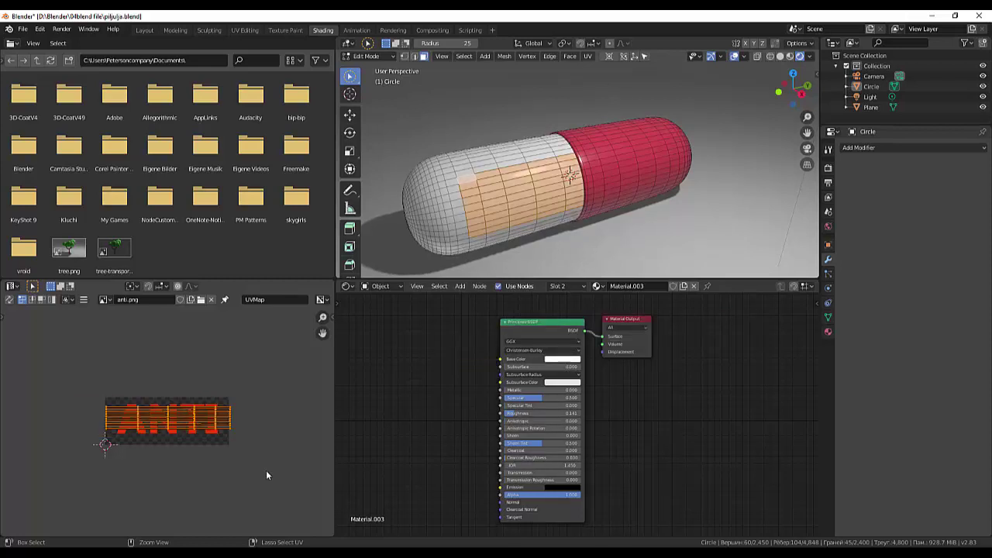
{"action": "key", "text": "ctrl+z"}
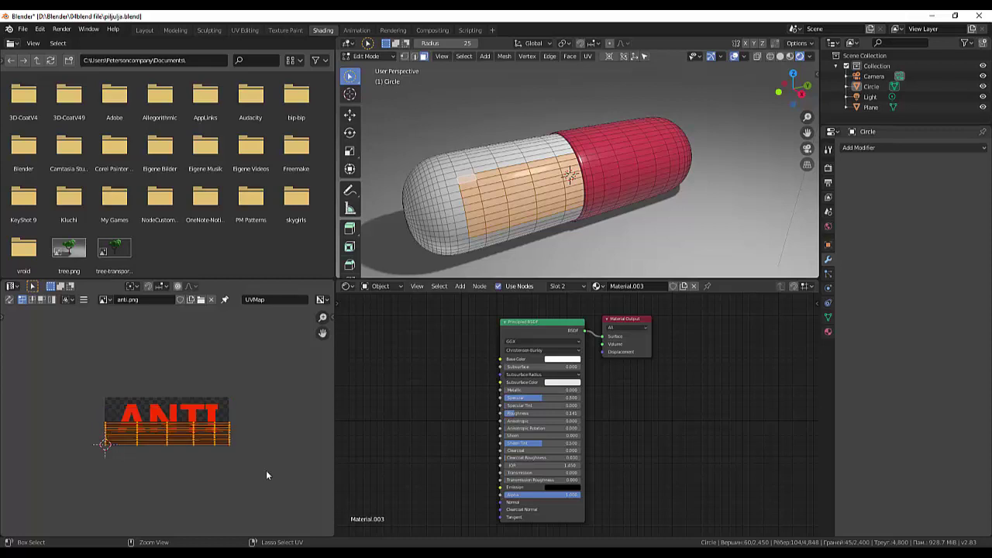
{"action": "scroll", "coordinate": [277, 406], "scroll_direction": "down", "scroll_amount": 3}
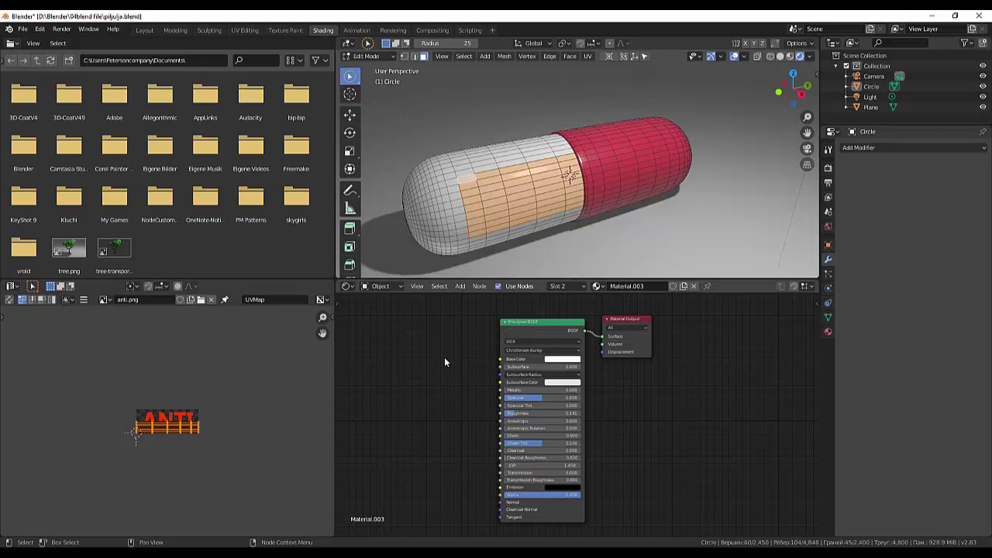
- Add a fresh Image Texture node and space out Material Output and Principled BSDF
{"action": "left_click", "coordinate": [460, 286]}
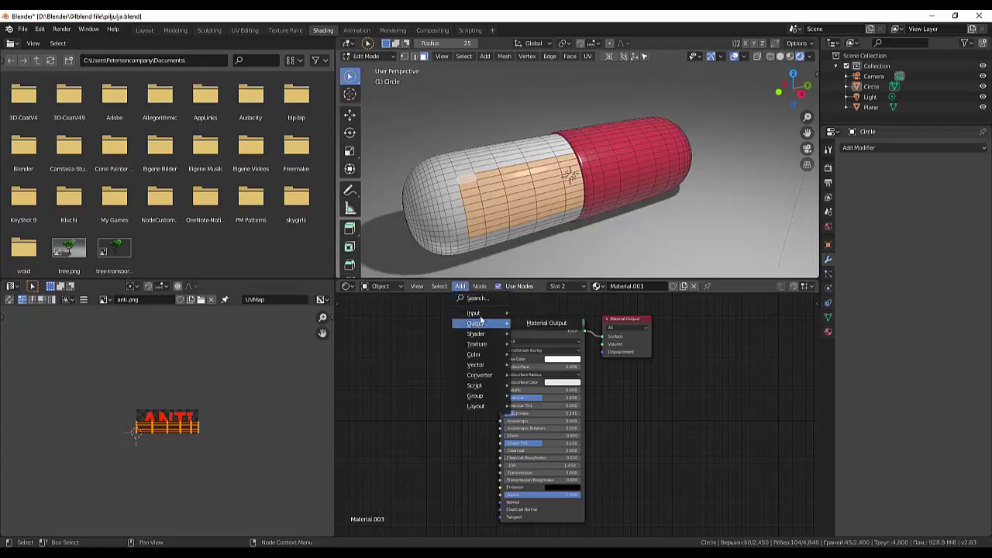
{"action": "mouse_move", "coordinate": [478, 344]}
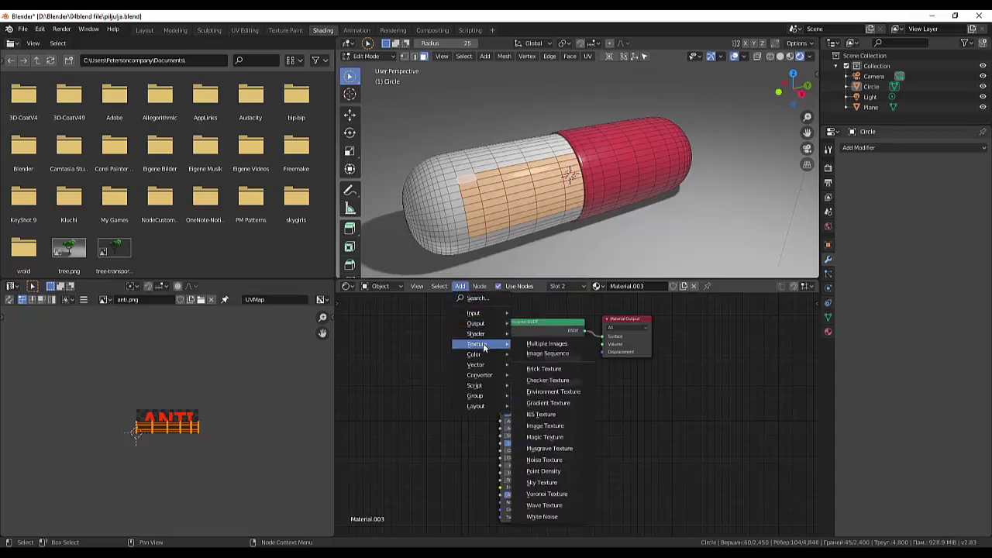
{"action": "left_click", "coordinate": [545, 426]}
{"action": "left_click", "coordinate": [392, 350]}
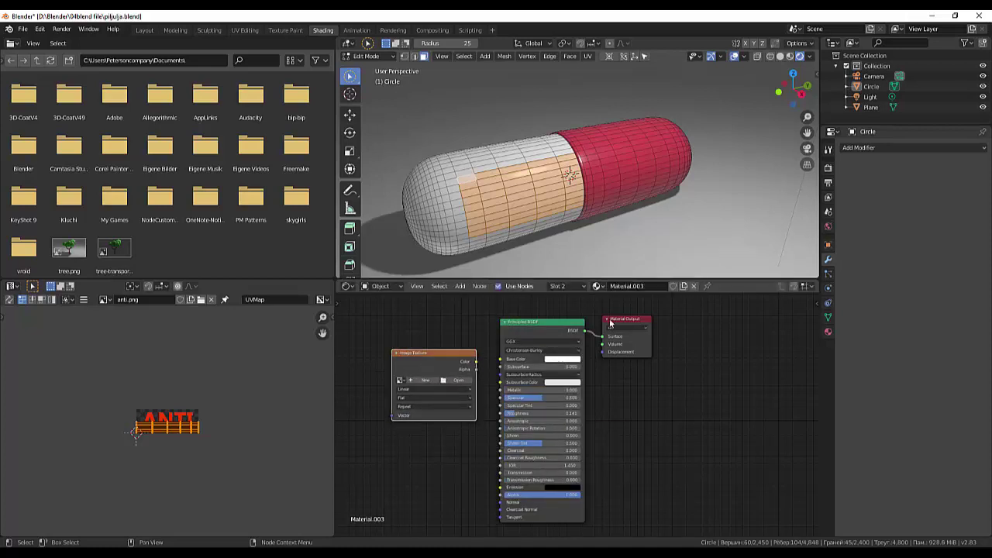
{"action": "left_click_drag", "start_coordinate": [610, 324], "coordinate": [720, 330]}
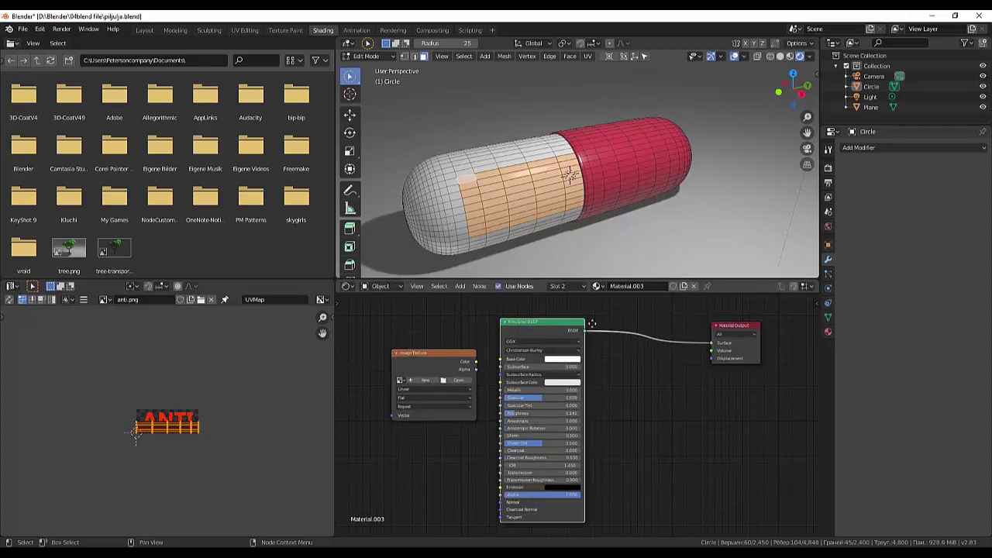
{"action": "left_click_drag", "start_coordinate": [551, 327], "coordinate": [645, 334]}
{"action": "left_click_drag", "start_coordinate": [430, 354], "coordinate": [475, 352]}
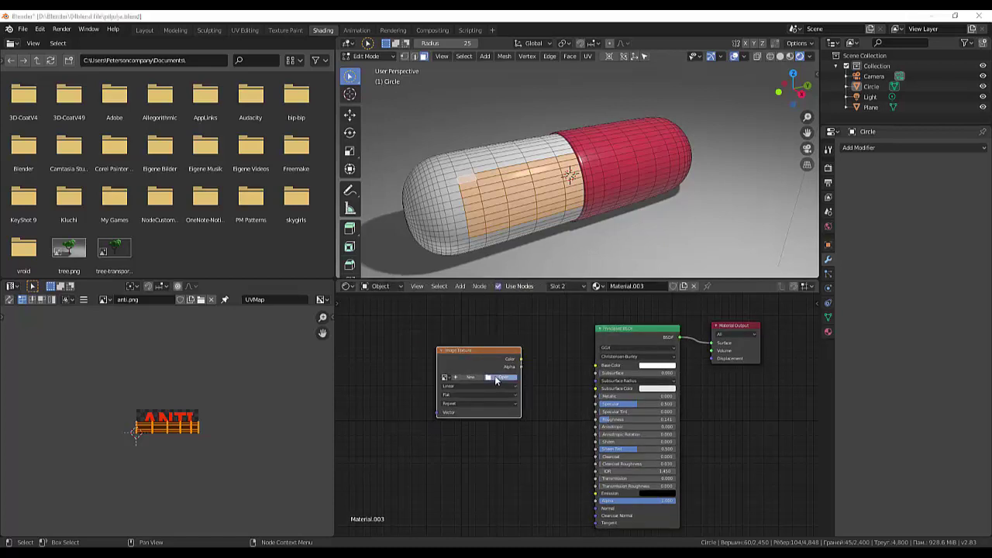
- Load anti.png from 05texture into the node and link its Color to Base Color
{"action": "left_click", "coordinate": [503, 378]}
{"action": "left_click", "coordinate": [396, 160]}
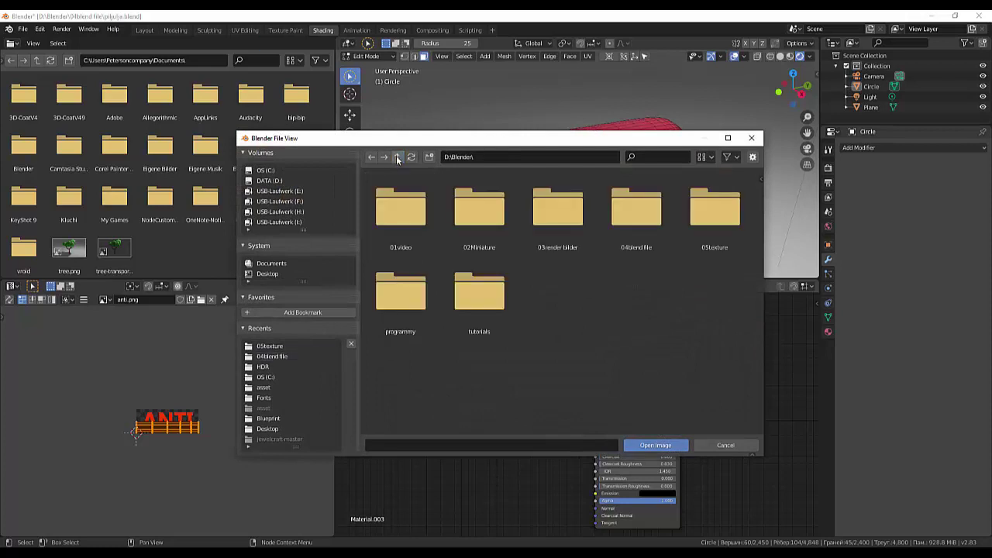
{"action": "double_click", "coordinate": [722, 226]}
{"action": "left_click", "coordinate": [708, 186]}
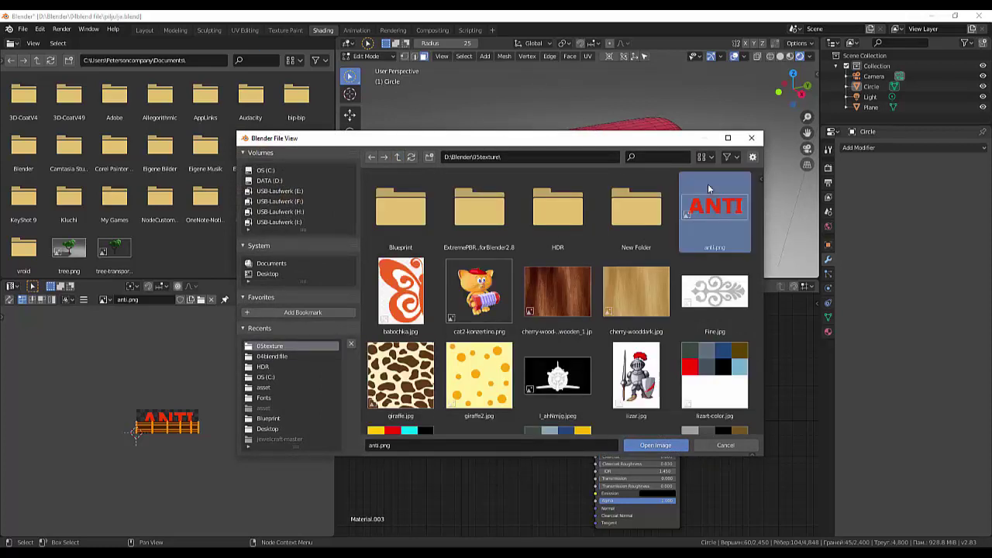
{"action": "left_click", "coordinate": [655, 447]}
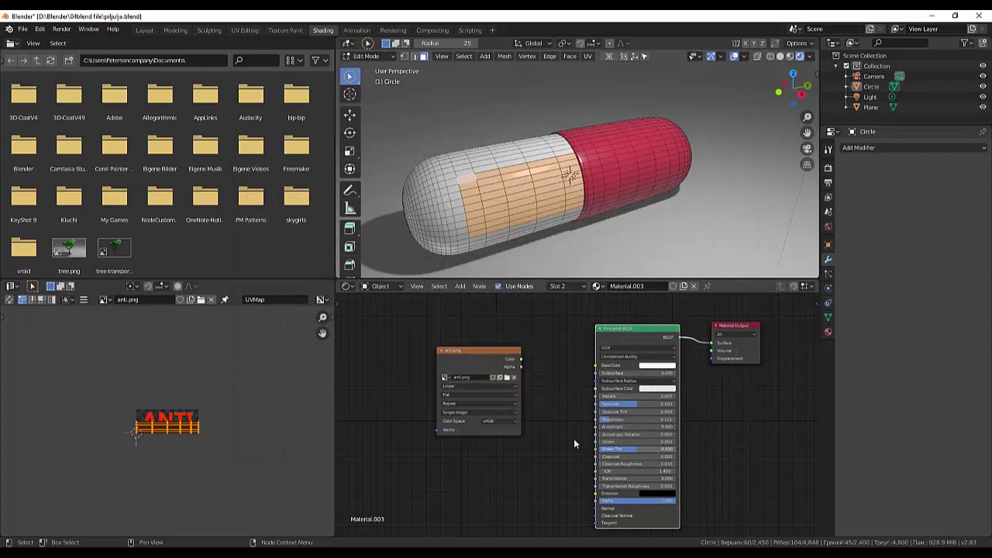
{"action": "left_click_drag", "start_coordinate": [521, 359], "coordinate": [595, 365]}
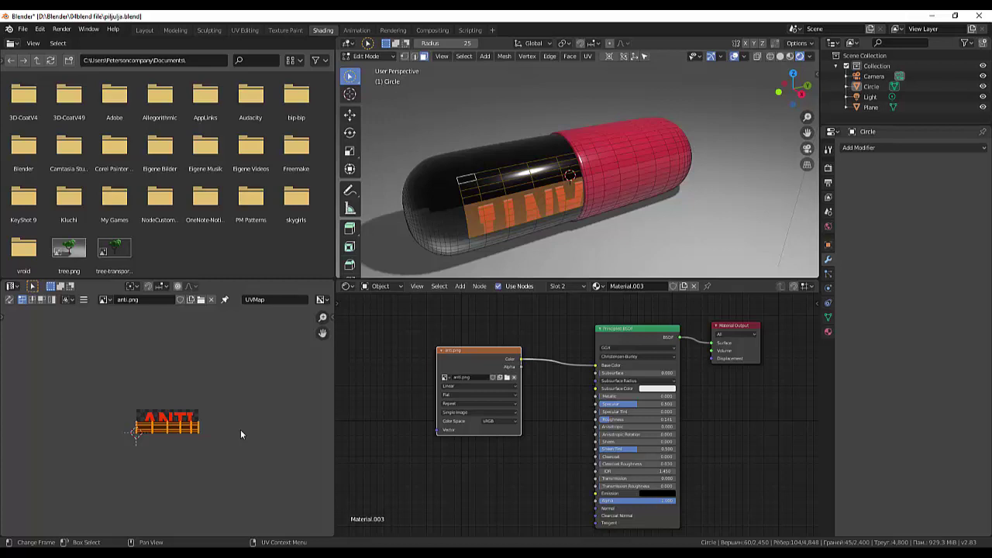
- Rotate the label UV island 180° and move it up over the lettering
{"action": "key", "text": "r"}
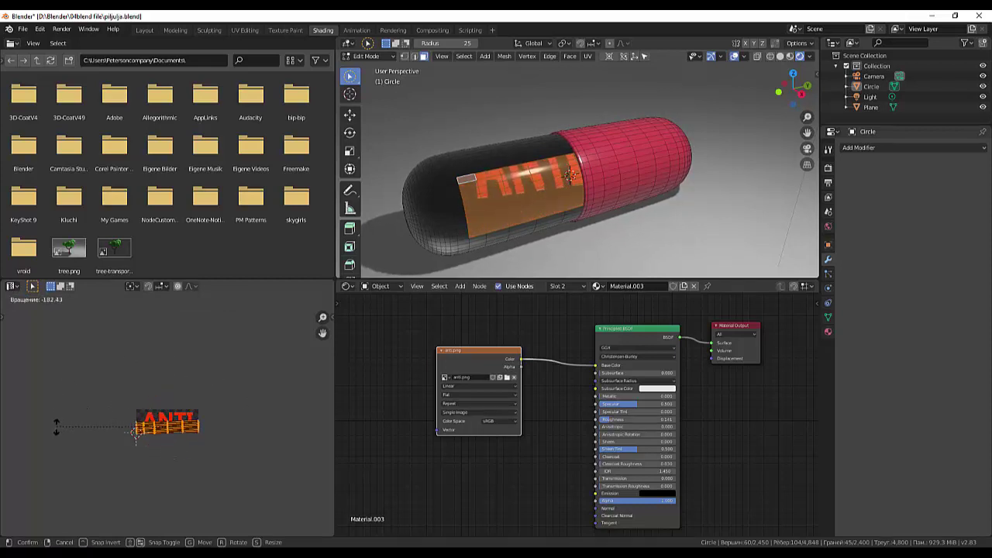
{"action": "type", "text": "1"}
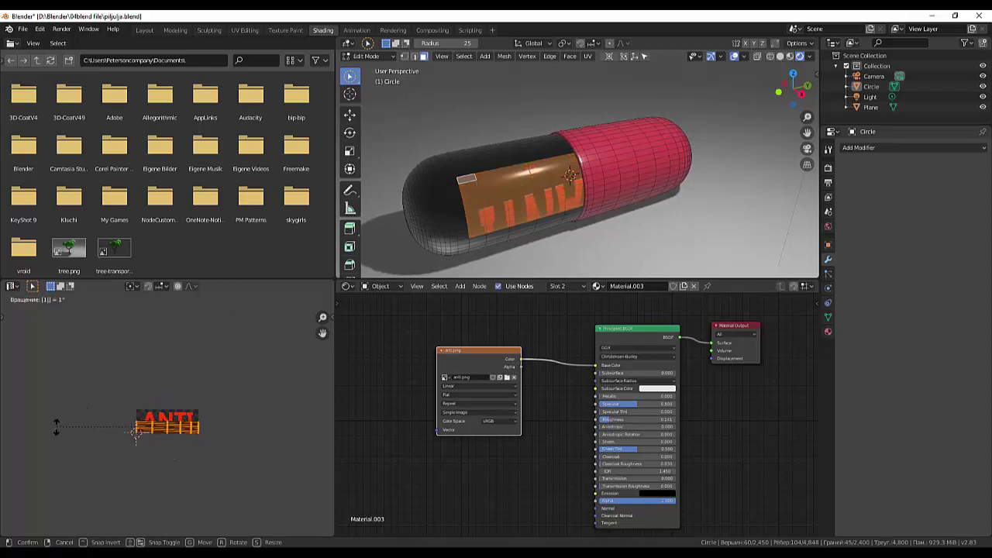
{"action": "type", "text": "80"}
{"action": "key", "text": "Return"}
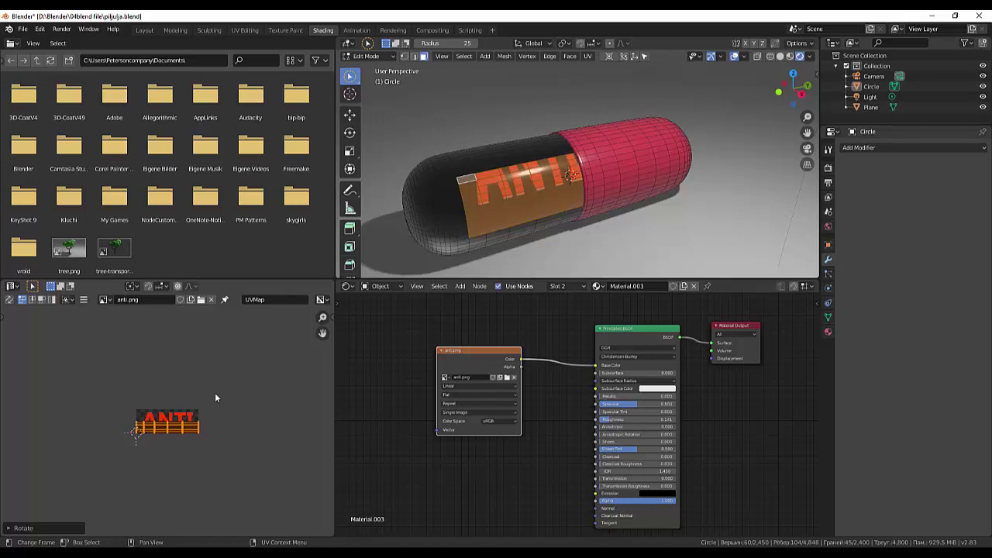
{"action": "key", "text": "g"}
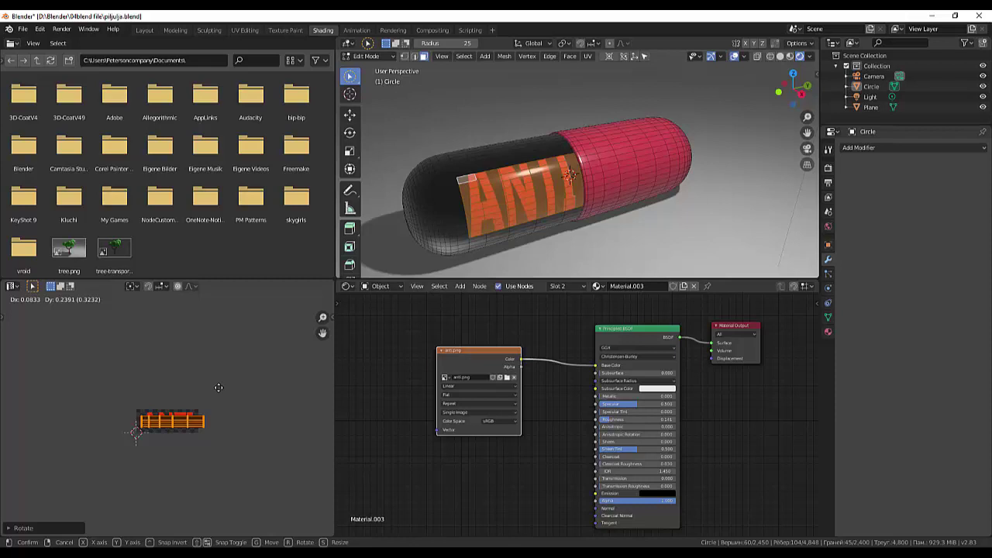
{"action": "left_click", "coordinate": [219, 388]}
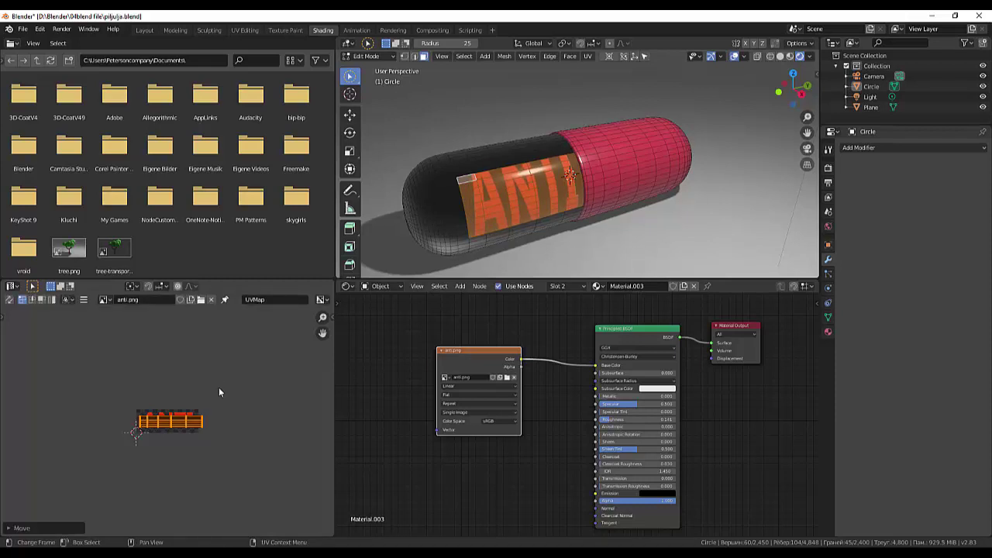
- Enlarge the UV island, then stretch it about 1.7× vertically
{"action": "key", "text": "s"}
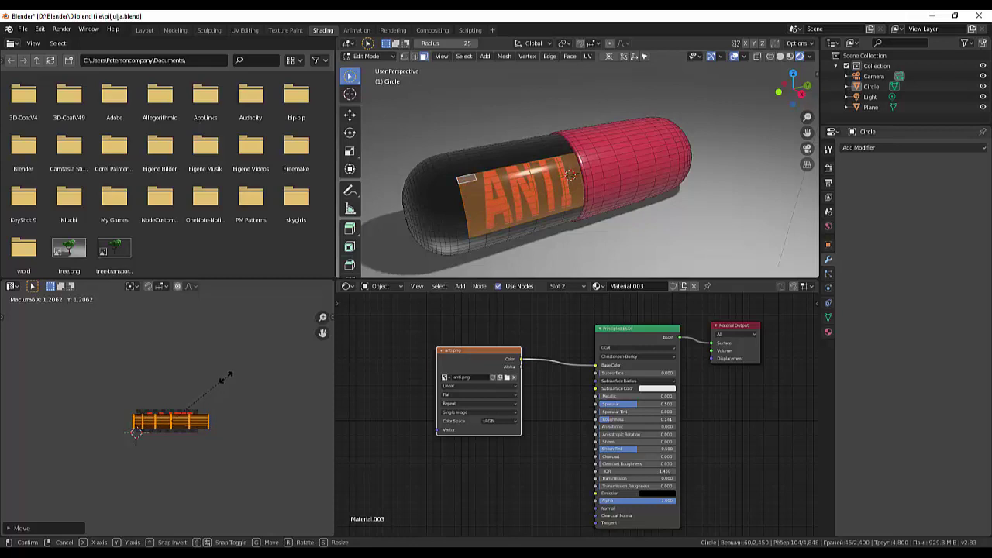
{"action": "left_click", "coordinate": [226, 377]}
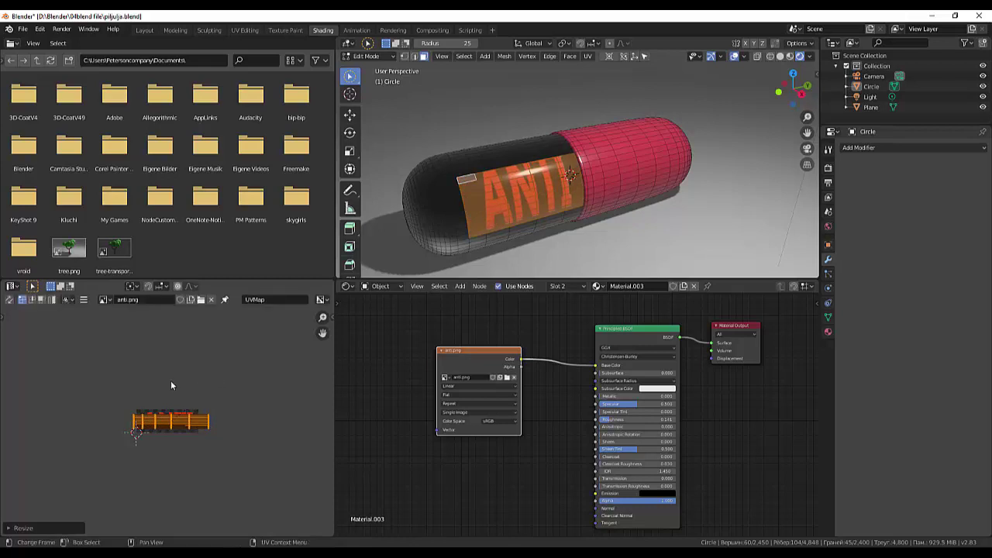
{"action": "key", "text": "s"}
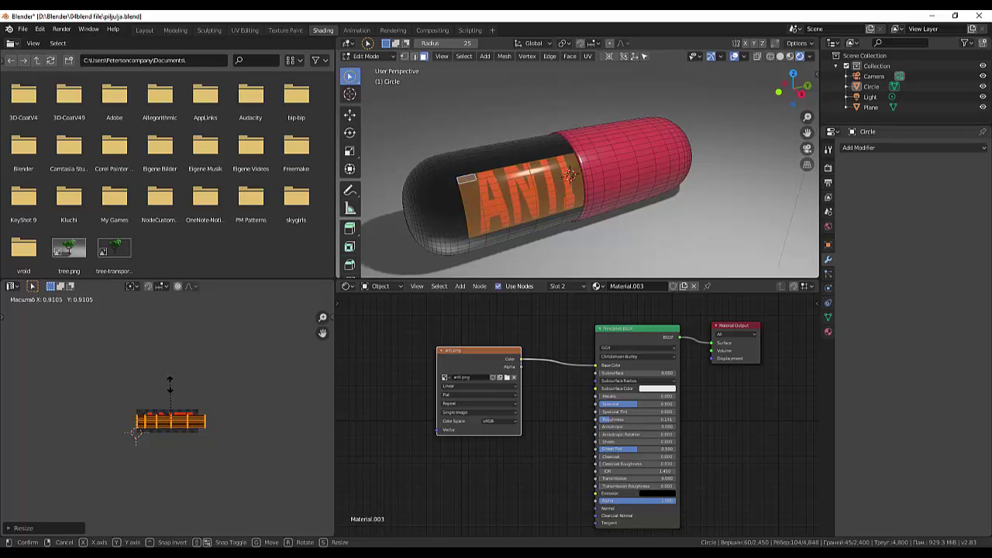
{"action": "key", "text": "x"}
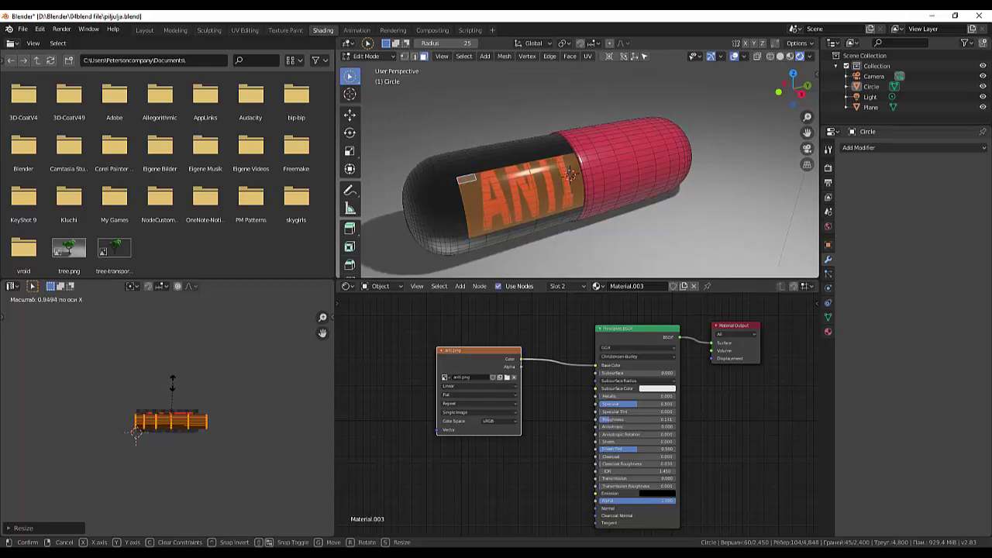
{"action": "key", "text": "y"}
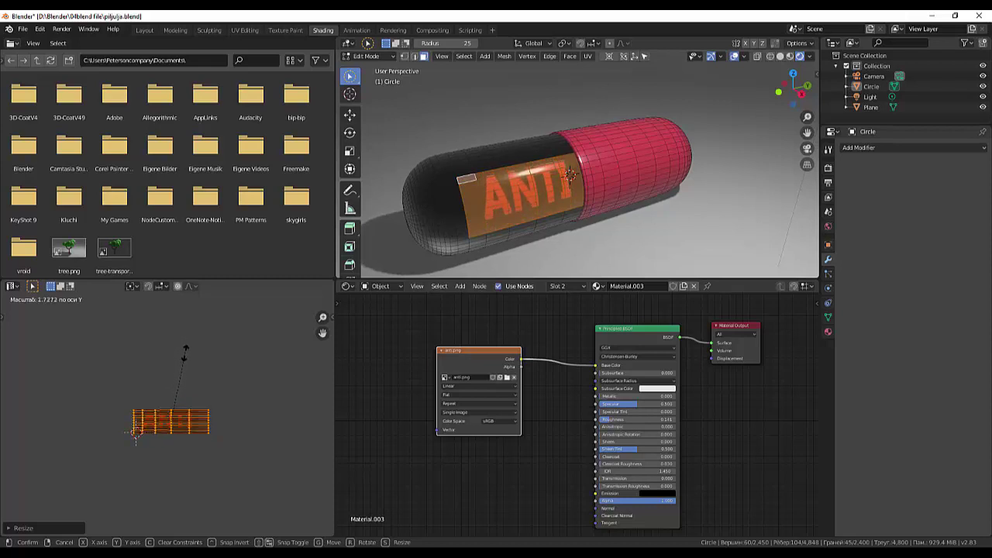
{"action": "left_click", "coordinate": [186, 348]}
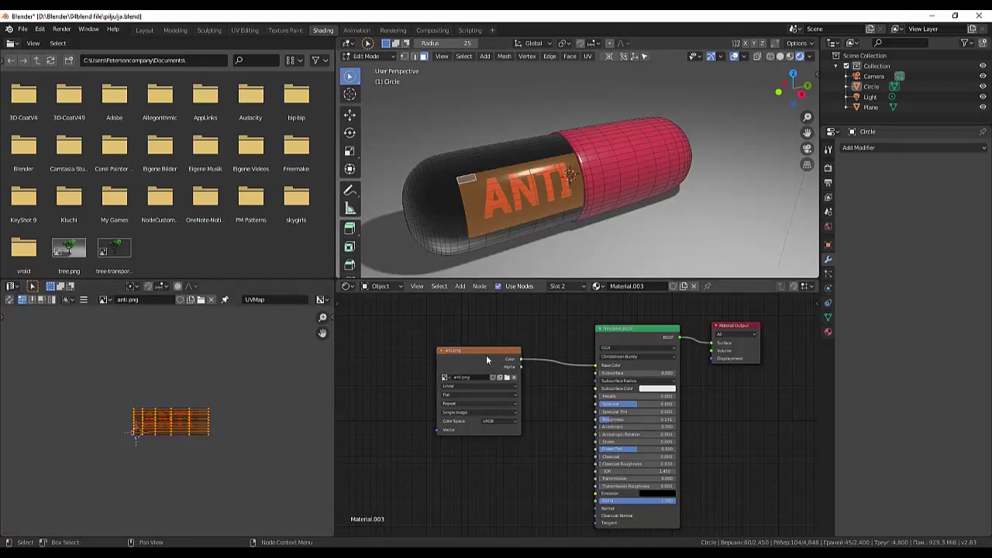
- Spread out the anti.png, Principled BSDF and Output nodes, then add Texture Coordinate and Mapping nodes with Ctrl+T
{"action": "left_click_drag", "start_coordinate": [486, 348], "coordinate": [524, 331]}
{"action": "left_click_drag", "start_coordinate": [743, 326], "coordinate": [785, 321]}
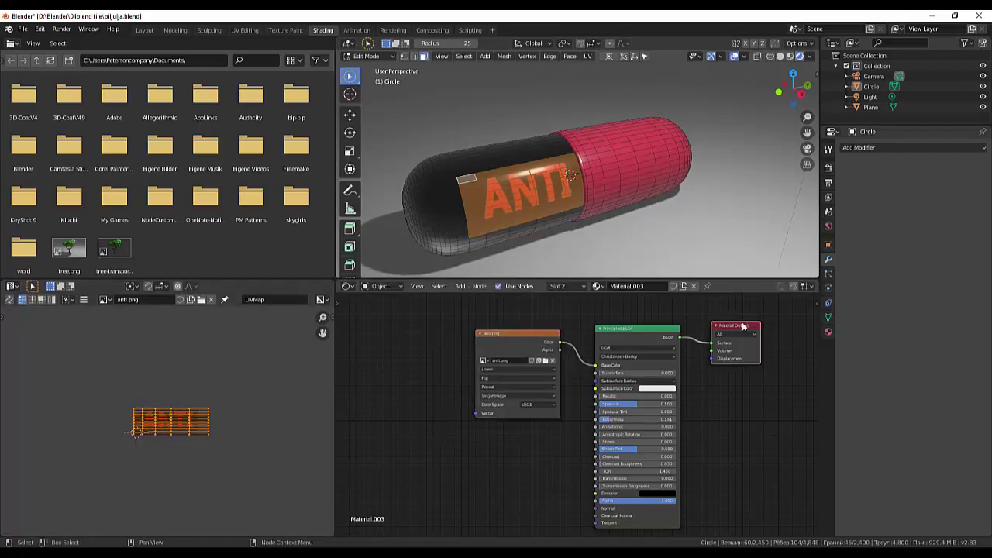
{"action": "left_click_drag", "start_coordinate": [675, 334], "coordinate": [721, 331]}
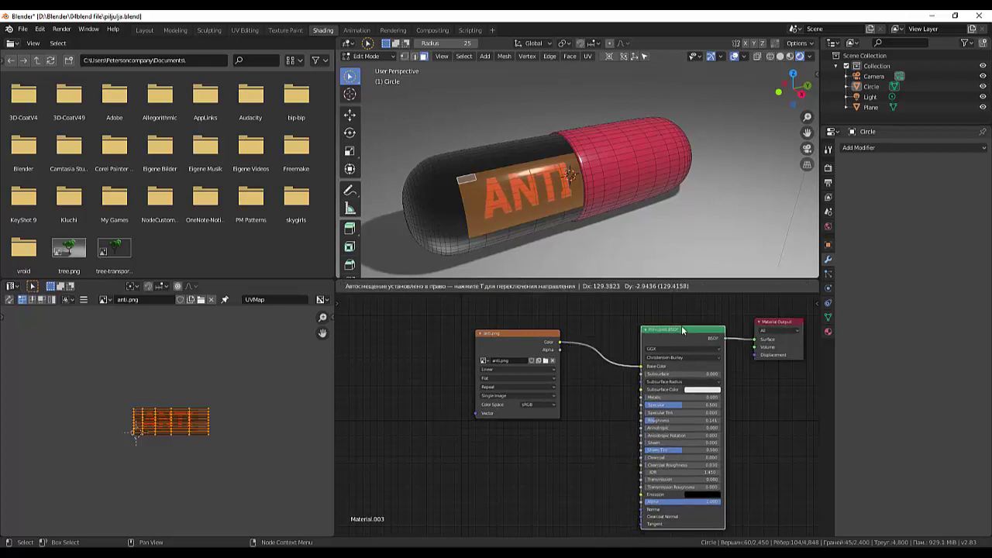
{"action": "mouse_move", "coordinate": [512, 333]}
{"action": "left_mouse_down"}
{"action": "mouse_move", "coordinate": [537, 332]}
{"action": "mouse_move", "coordinate": [438, 323]}
{"action": "left_mouse_up"}
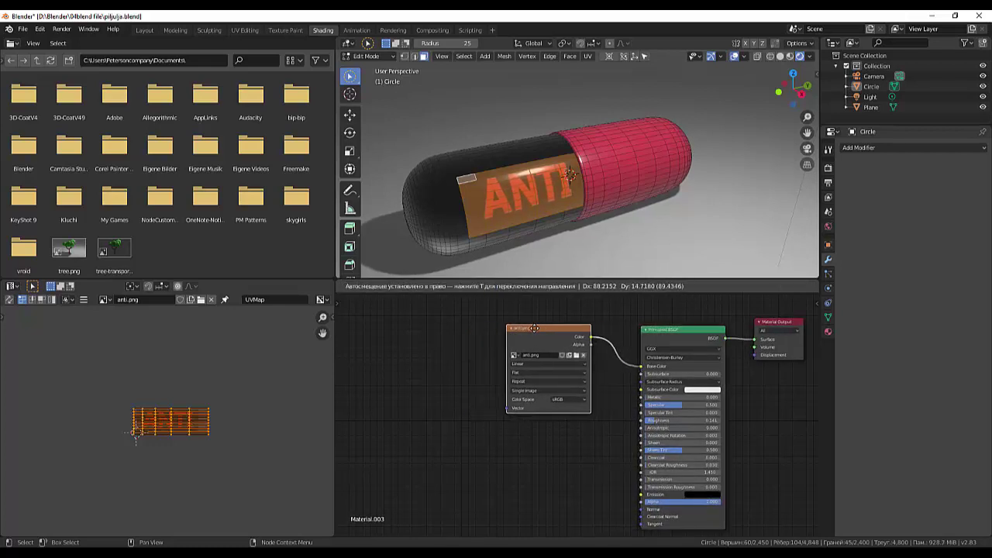
{"action": "left_click", "coordinate": [438, 323]}
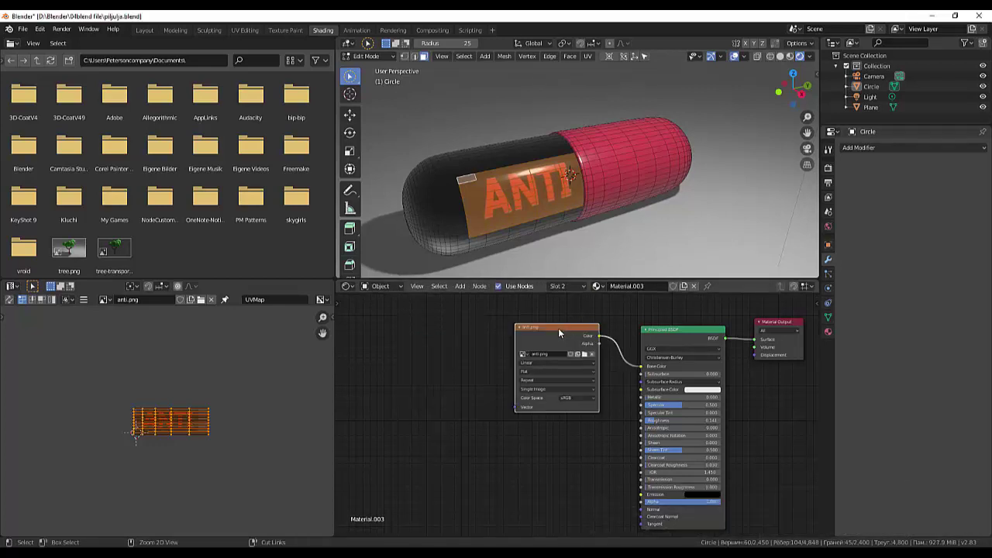
{"action": "key", "text": "ctrl+t"}
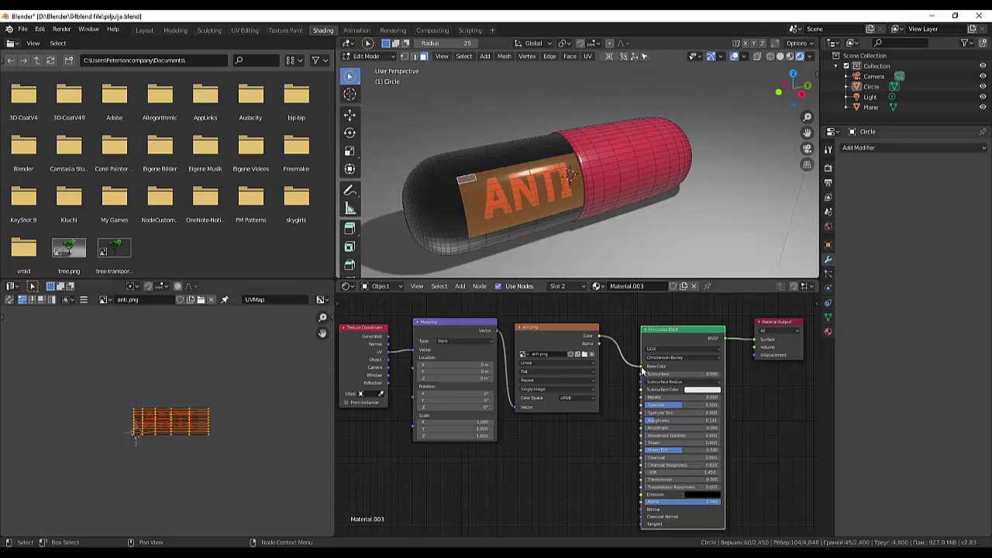
- Cut the anti.png link to Base Color and tidy the node layout
{"action": "left_click_drag", "start_coordinate": [641, 366], "coordinate": [613, 379]}
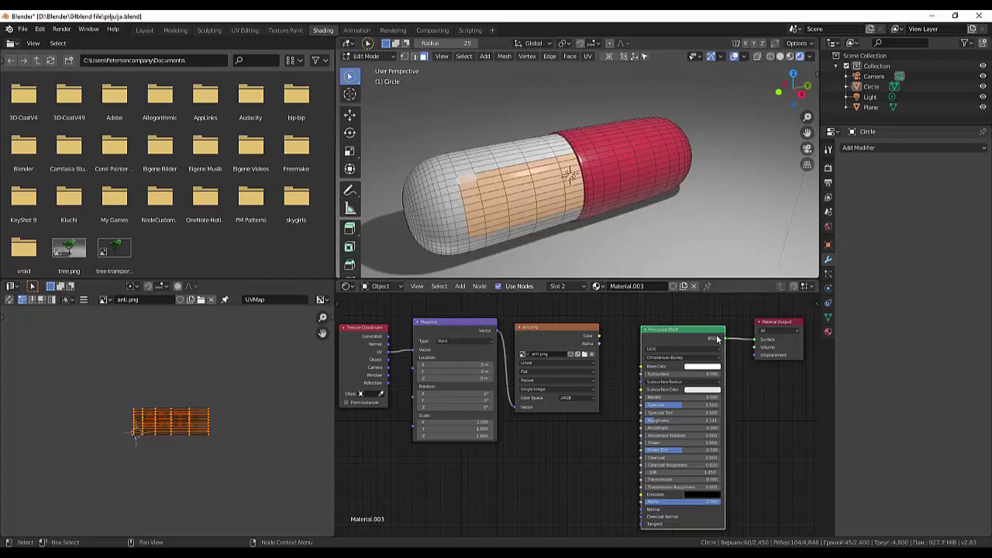
{"action": "scroll", "coordinate": [663, 389], "scroll_direction": "down", "scroll_amount": 1}
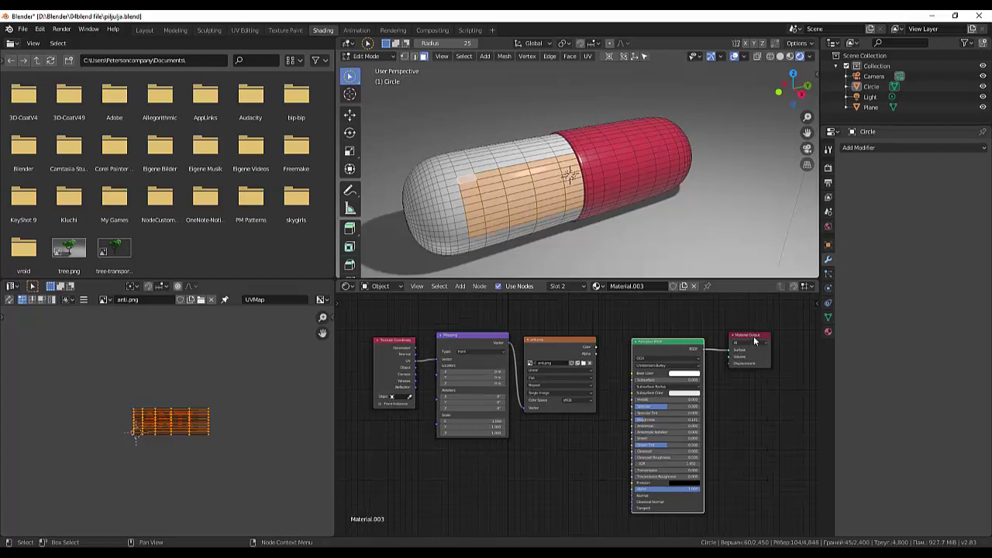
{"action": "left_click_drag", "start_coordinate": [752, 343], "coordinate": [795, 332]}
{"action": "left_click_drag", "start_coordinate": [671, 346], "coordinate": [722, 354]}
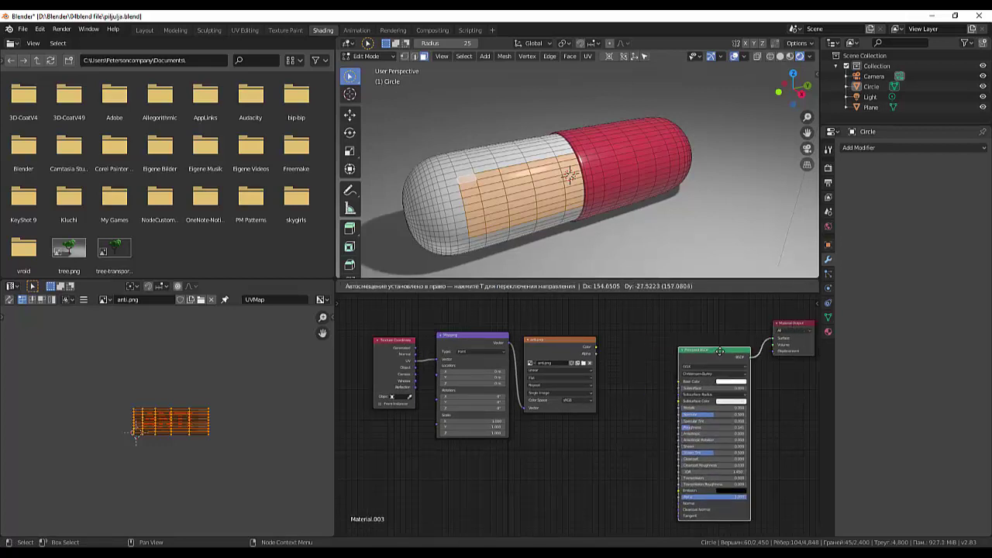
{"action": "left_click_drag", "start_coordinate": [393, 339], "coordinate": [365, 343]}
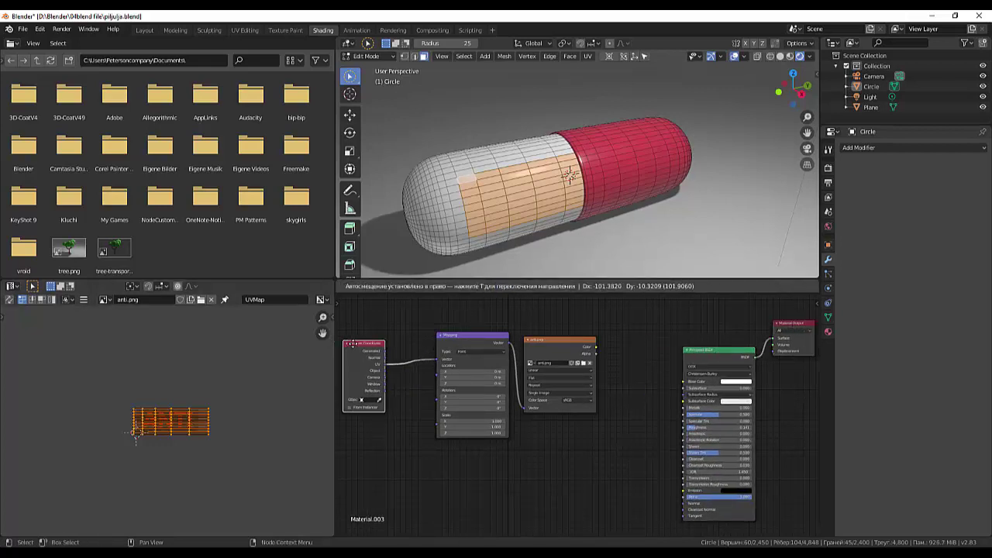
{"action": "left_click_drag", "start_coordinate": [462, 336], "coordinate": [428, 340]}
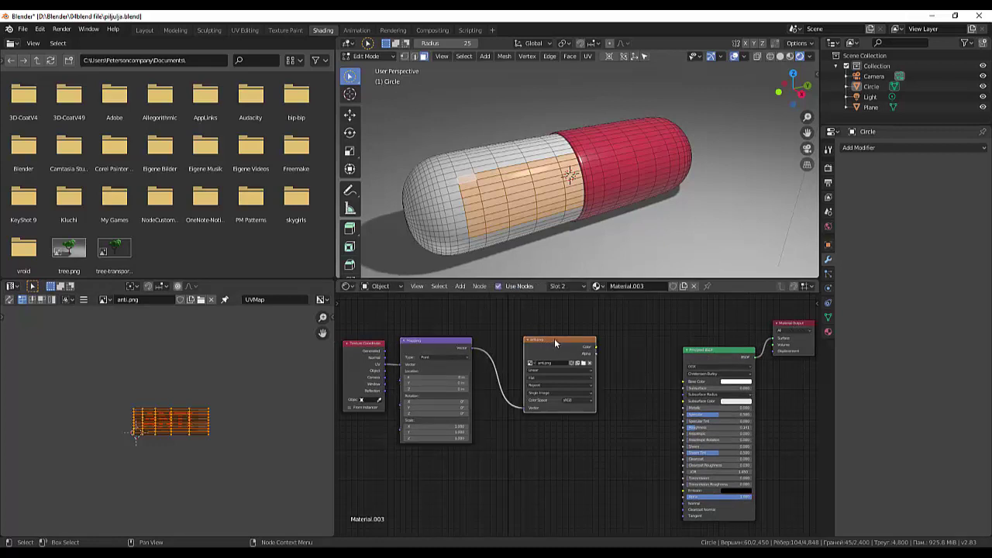
{"action": "left_click_drag", "start_coordinate": [554, 338], "coordinate": [520, 339]}
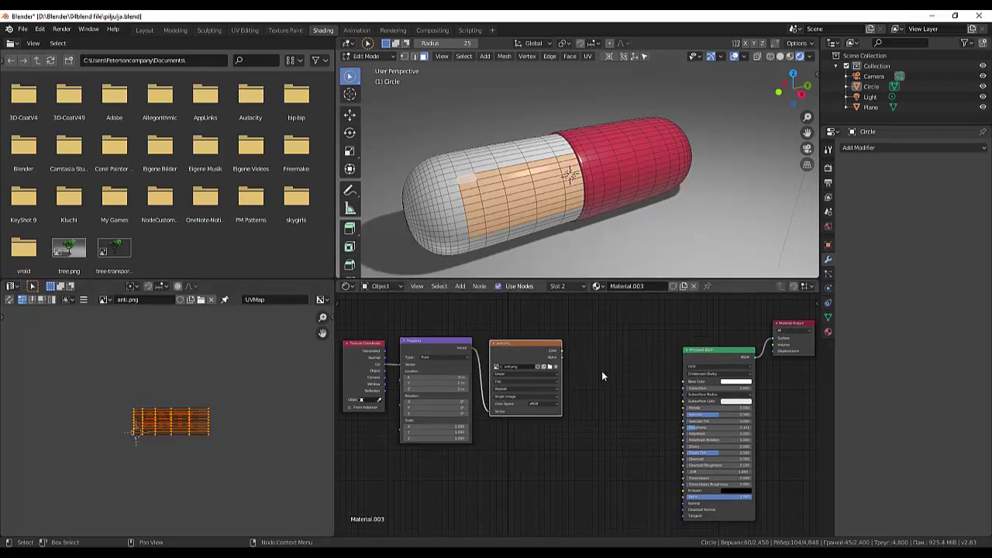
{"action": "left_click", "coordinate": [460, 286]}
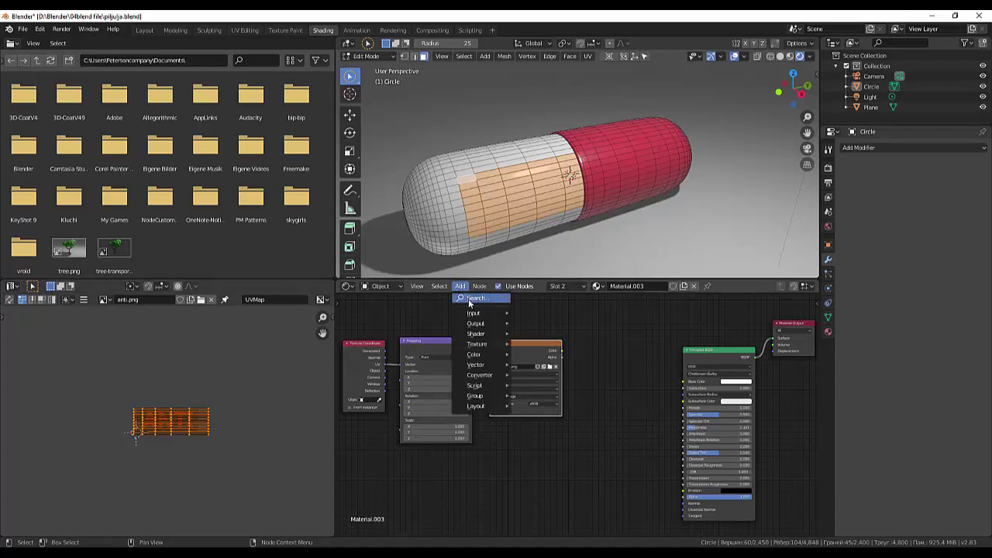
- Add a MixRGB node and drop it, unconnected, beside the anti.png texture
{"action": "left_click", "coordinate": [475, 298]}
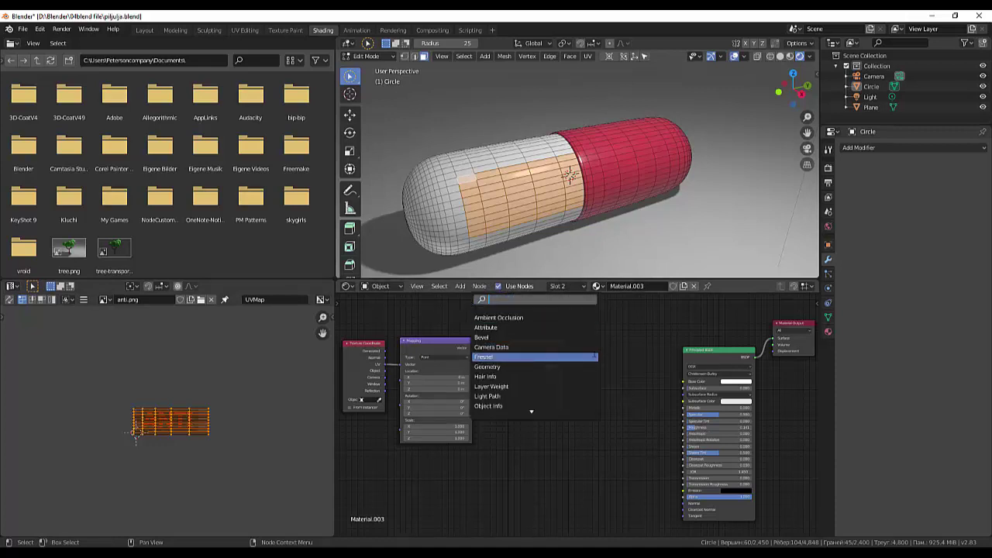
{"action": "type", "text": "mix"}
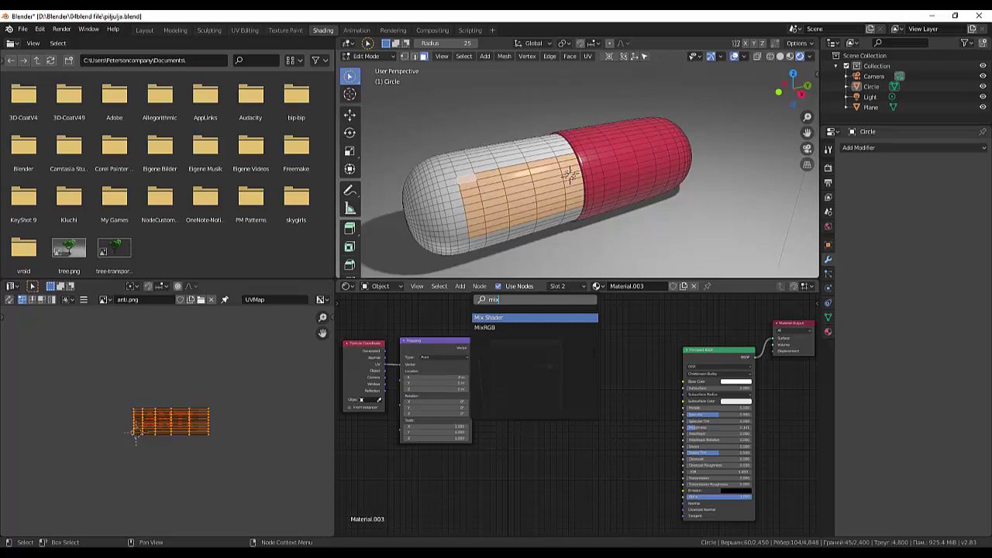
{"action": "key", "text": "Down"}
{"action": "key", "text": "Up"}
{"action": "key", "text": "Down"}
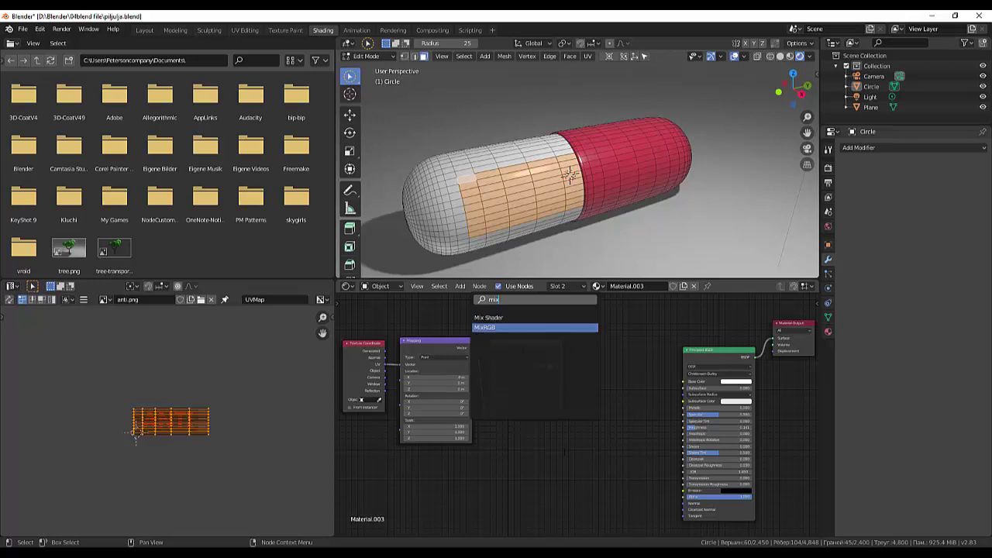
{"action": "key", "text": "Escape"}
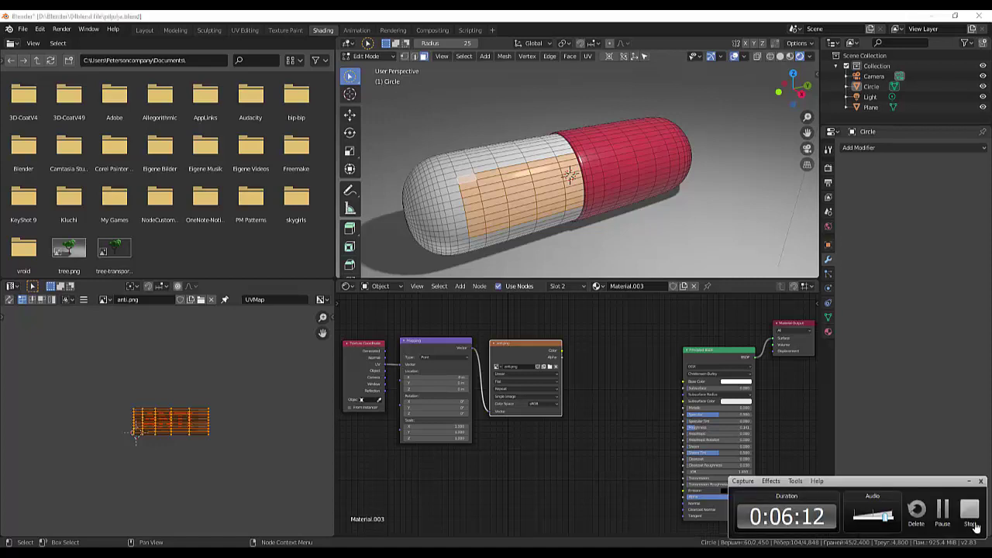
{"action": "left_click", "coordinate": [970, 516]}
{"action": "left_click", "coordinate": [461, 289]}
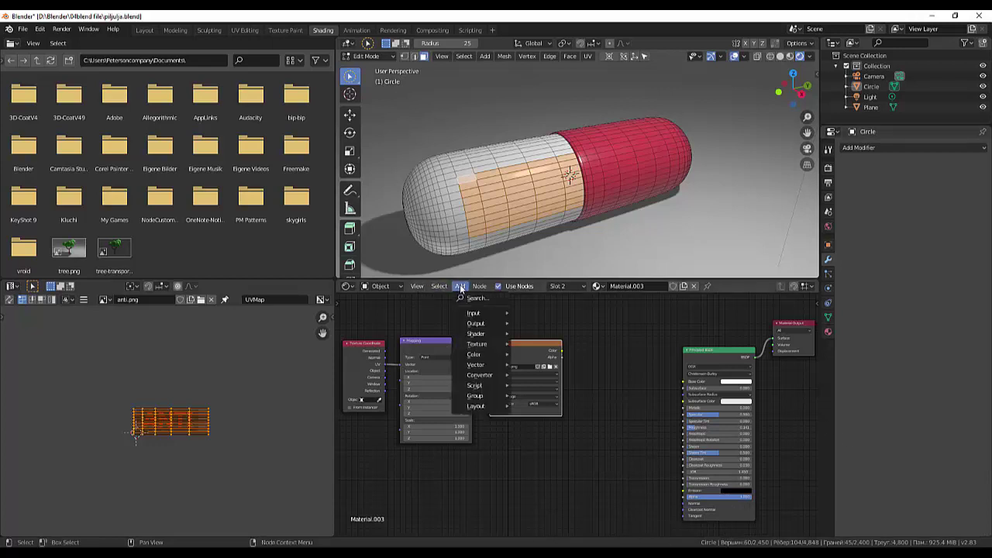
{"action": "mouse_move", "coordinate": [479, 375]}
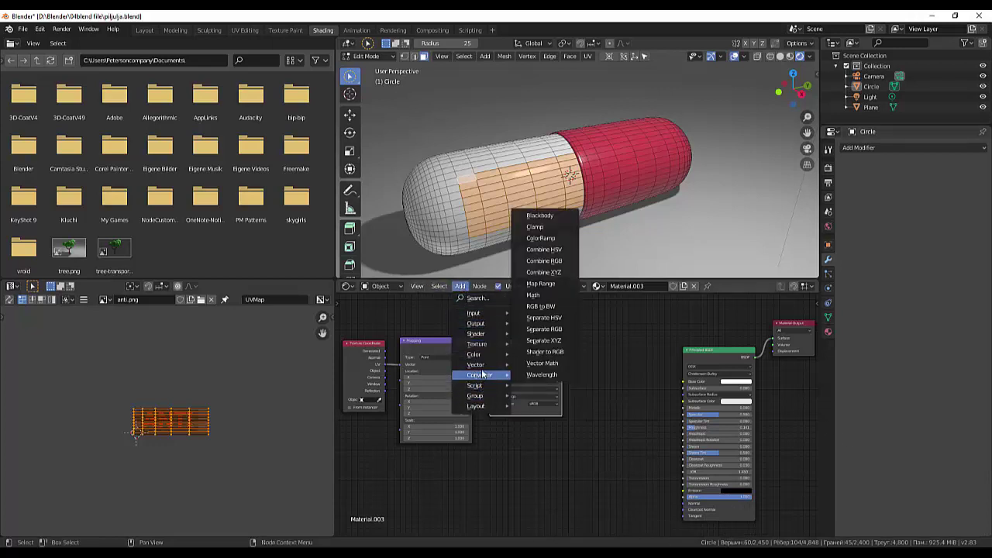
{"action": "left_click", "coordinate": [536, 410]}
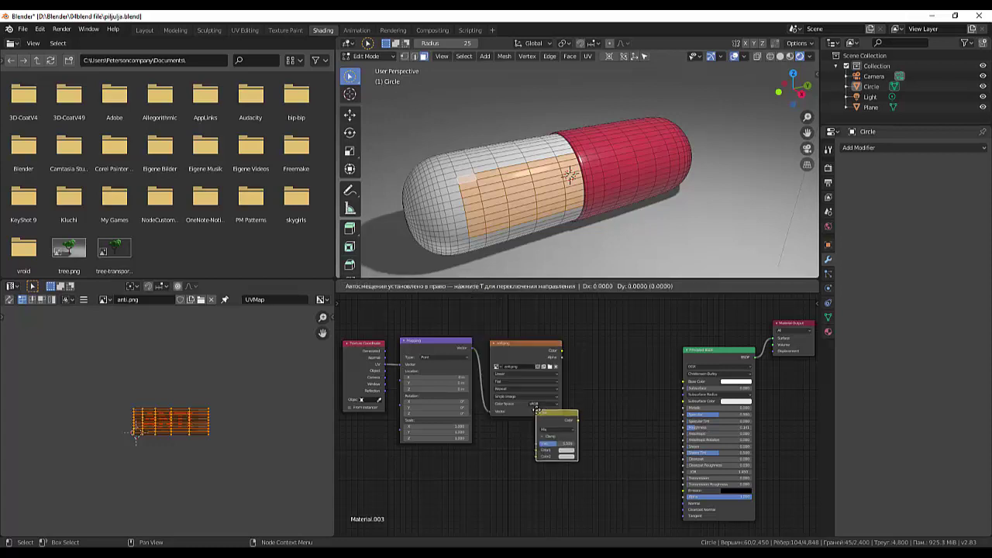
{"action": "left_click", "coordinate": [592, 350]}
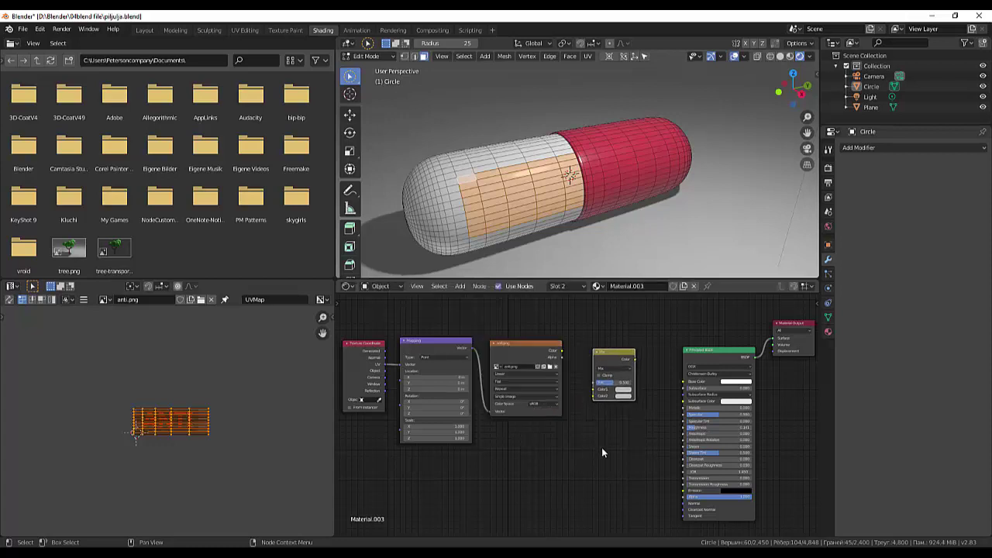
- Set the Mix node's Color2 to pure white (Value 1) and check its crimson Color1
{"action": "scroll", "coordinate": [604, 449], "scroll_direction": "up", "scroll_amount": 1}
{"action": "scroll", "coordinate": [618, 450], "scroll_direction": "up", "scroll_amount": 1}
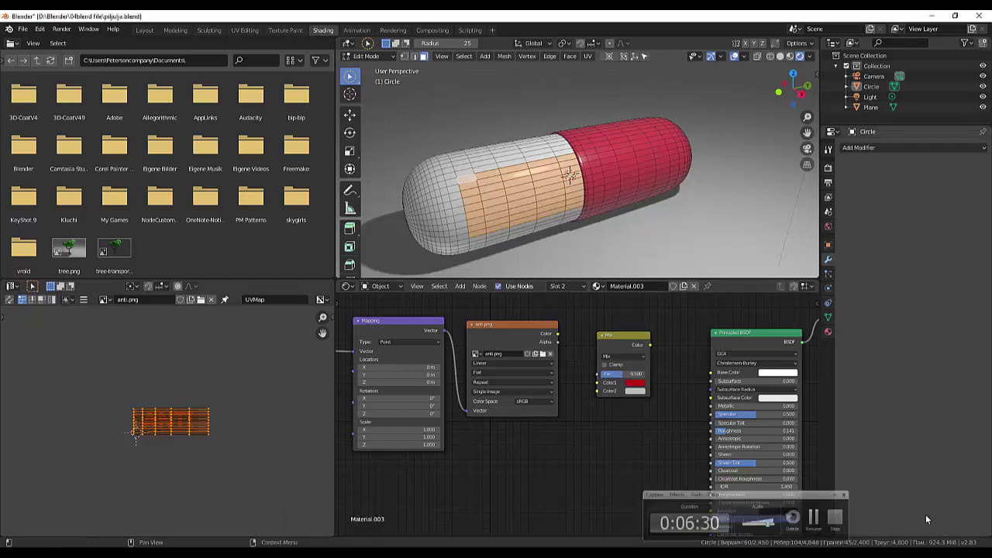
{"action": "left_click", "coordinate": [632, 391]}
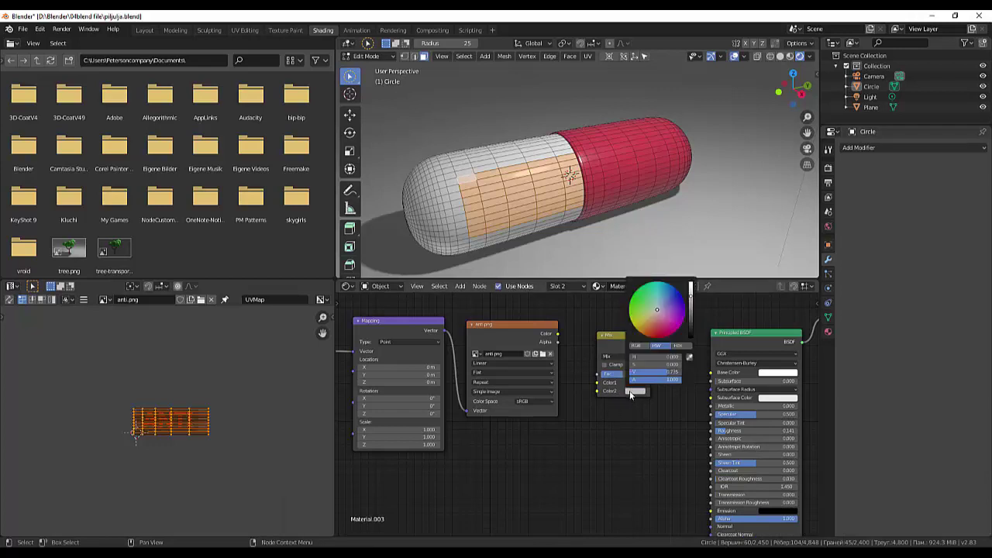
{"action": "left_click", "coordinate": [691, 289]}
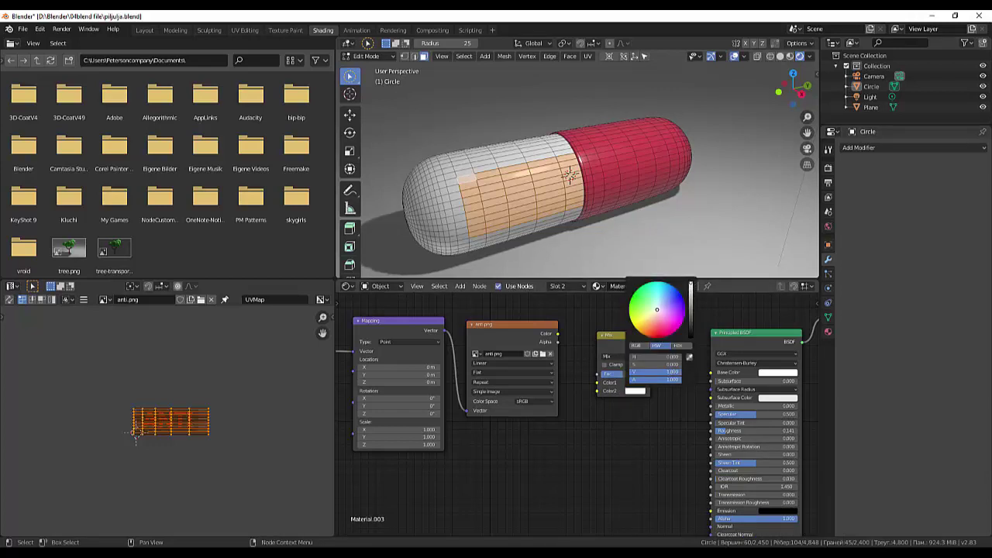
{"action": "left_click", "coordinate": [629, 384]}
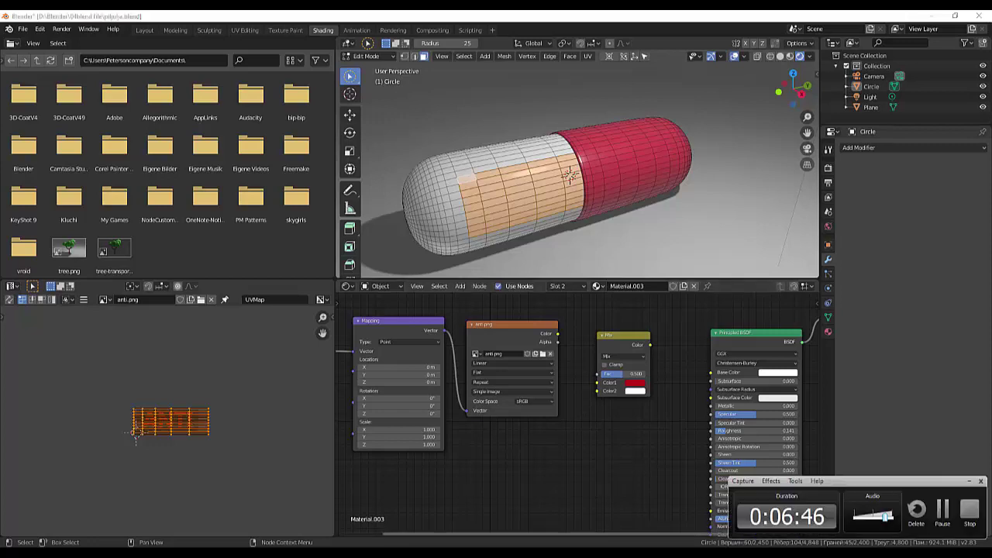
- Wire anti.png Alpha into the Mix Fac and its Color into Color2, feeding Base Color
{"action": "left_click", "coordinate": [942, 510]}
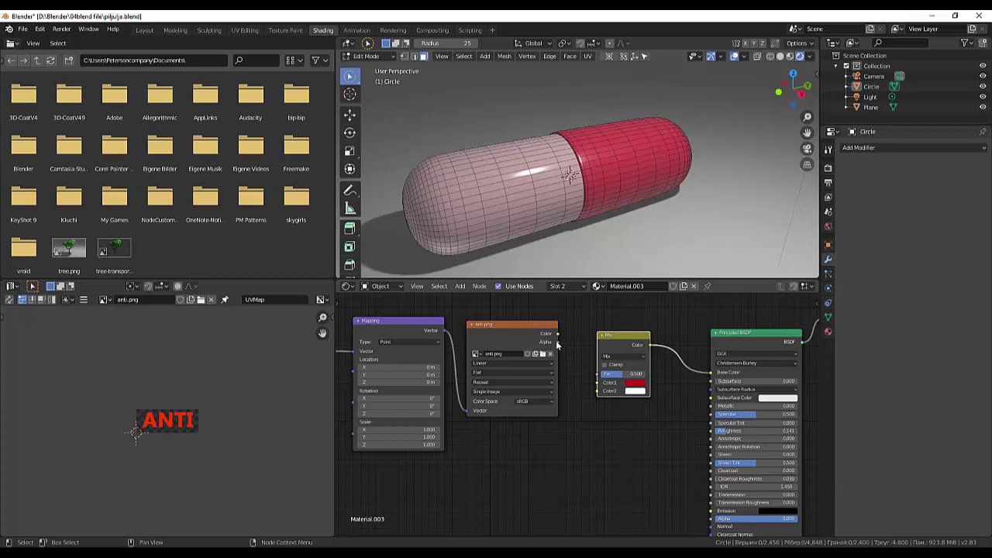
{"action": "left_click_drag", "start_coordinate": [557, 341], "coordinate": [597, 375]}
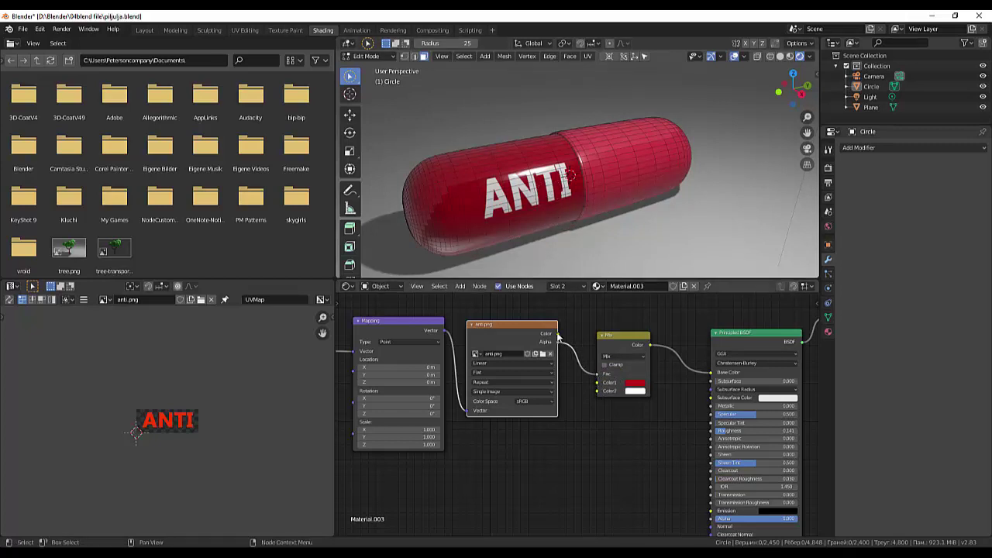
{"action": "left_click_drag", "start_coordinate": [557, 335], "coordinate": [596, 398]}
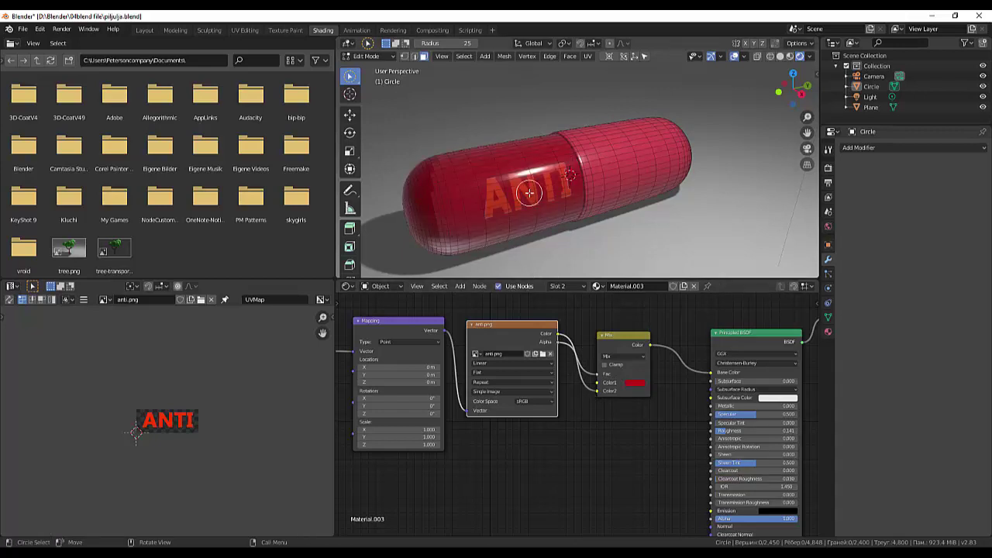
{"action": "key", "text": "Home"}
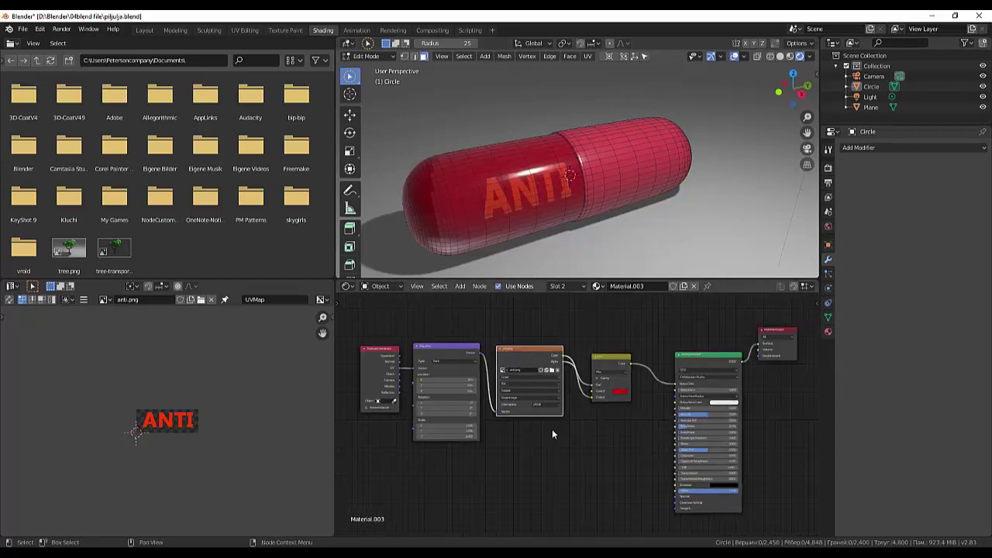
- Paste white into the Mix node's Color1 and render the pill with F12
{"action": "scroll", "coordinate": [552, 434], "scroll_direction": "up", "scroll_amount": 1}
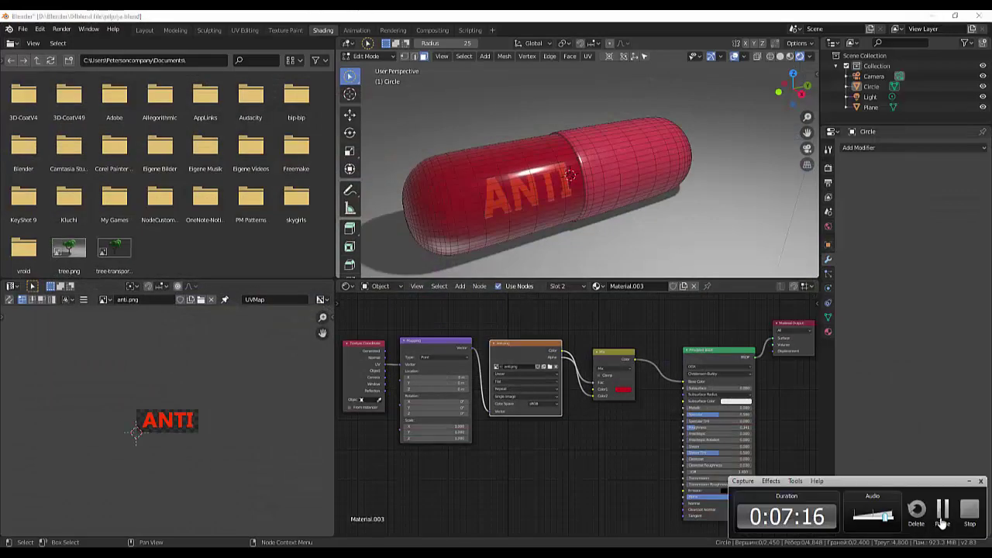
{"action": "left_click", "coordinate": [624, 389]}
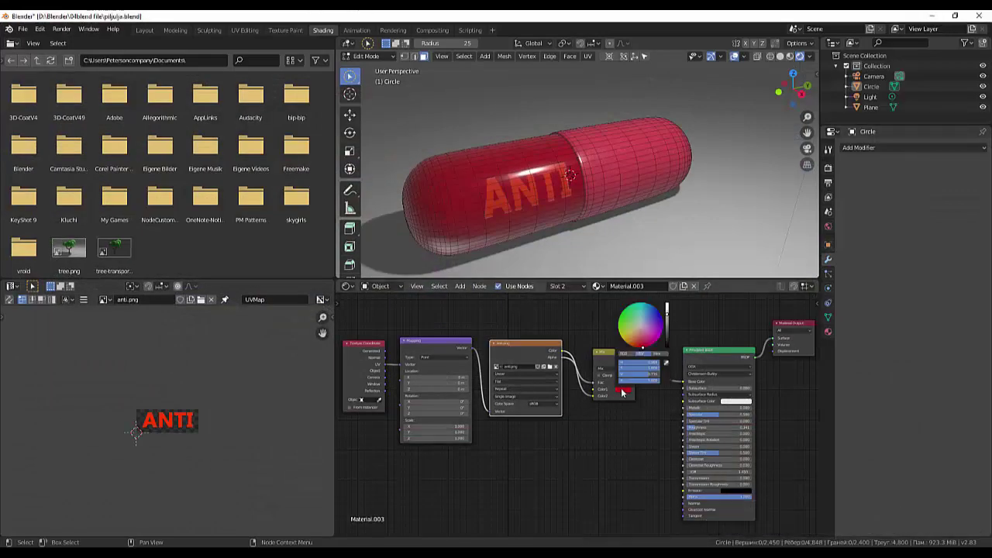
{"action": "key", "text": "ctrl+v"}
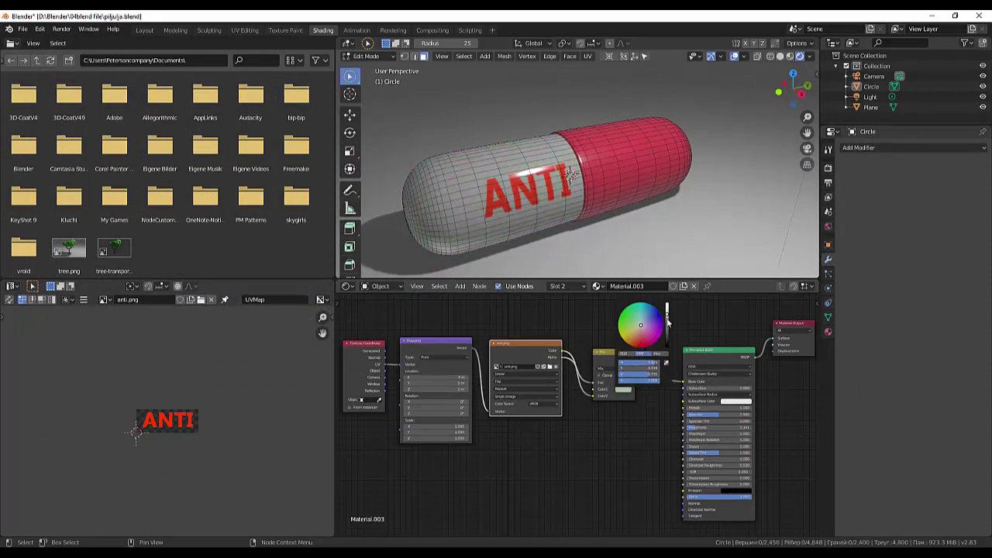
{"action": "key", "text": "ctrl+v"}
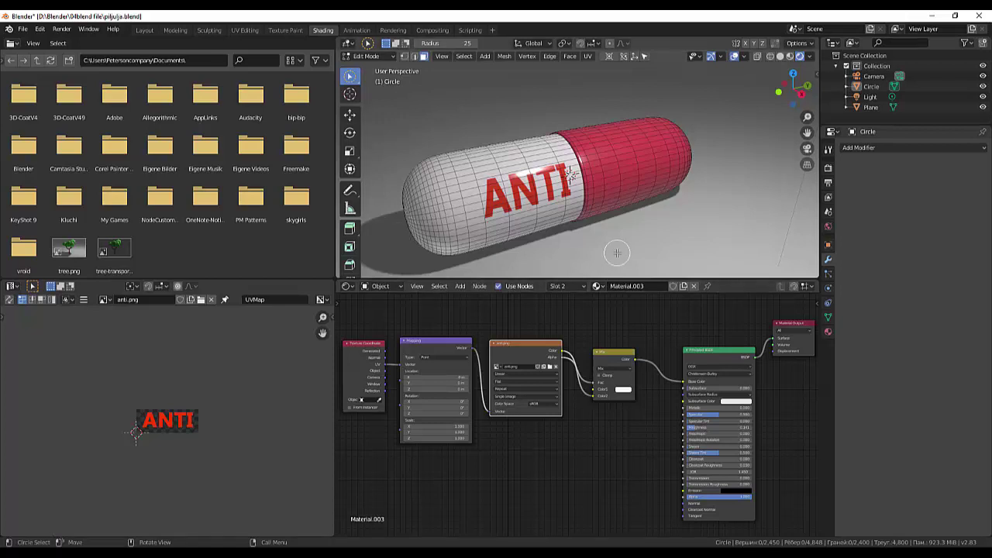
{"action": "key", "text": "F12"}
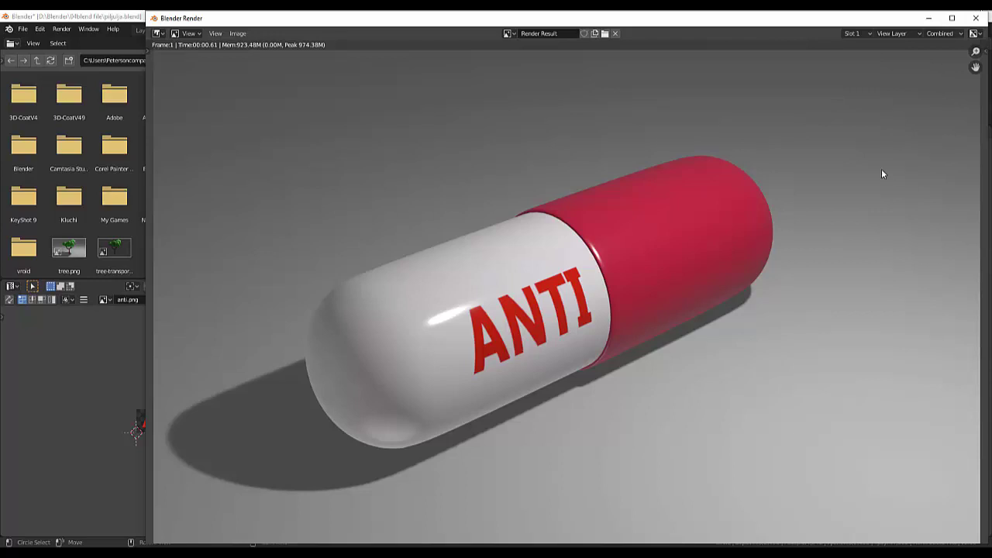
- Zoom over the rendered white-and-crimson ANTI pill, then close the render window
{"action": "scroll", "coordinate": [695, 304], "scroll_direction": "down", "scroll_amount": 2}
{"action": "scroll", "coordinate": [691, 304], "scroll_direction": "up", "scroll_amount": 1}
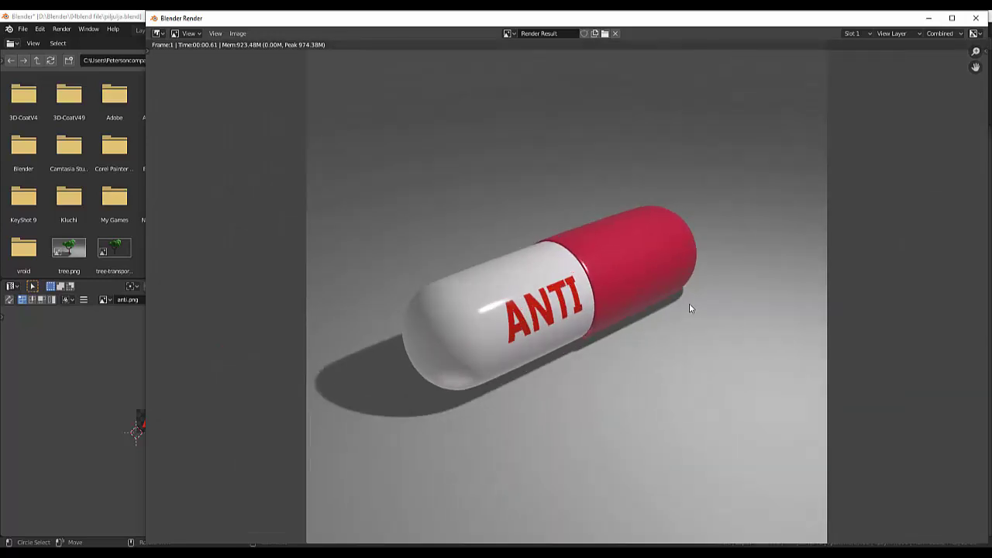
{"action": "left_click", "coordinate": [976, 18]}
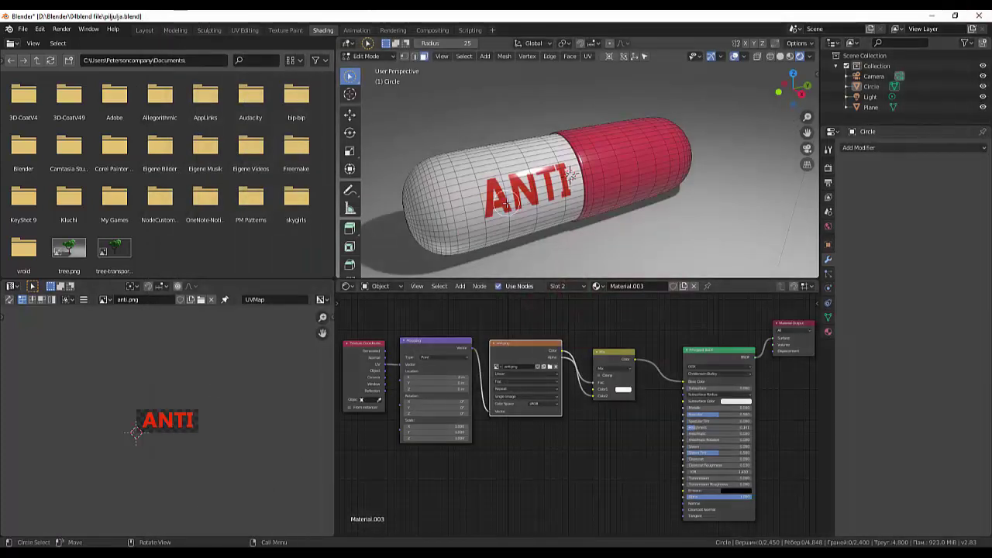
{"action": "left_click", "coordinate": [528, 194]}
{"action": "left_click", "coordinate": [200, 471]}
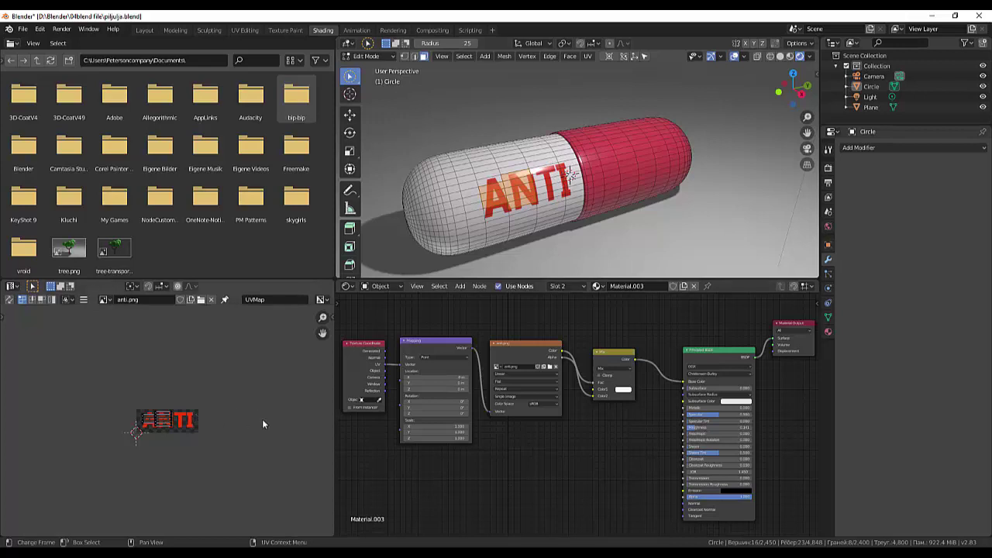
{"action": "left_click", "coordinate": [365, 56]}
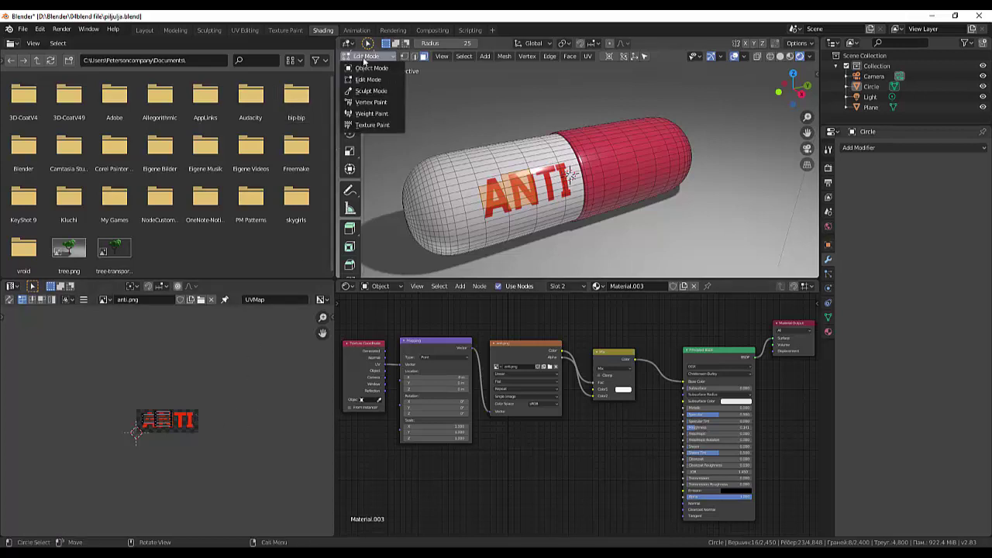
{"action": "left_click", "coordinate": [366, 80]}
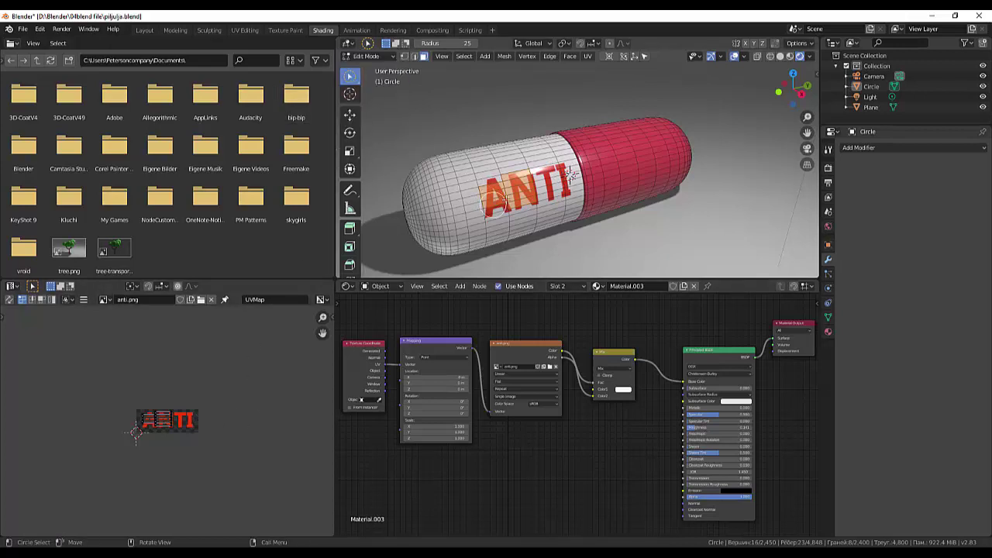
{"action": "mouse_move", "coordinate": [558, 180]}
{"action": "left_mouse_down"}
{"action": "mouse_move", "coordinate": [497, 188]}
{"action": "mouse_move", "coordinate": [524, 186]}
{"action": "left_mouse_up"}
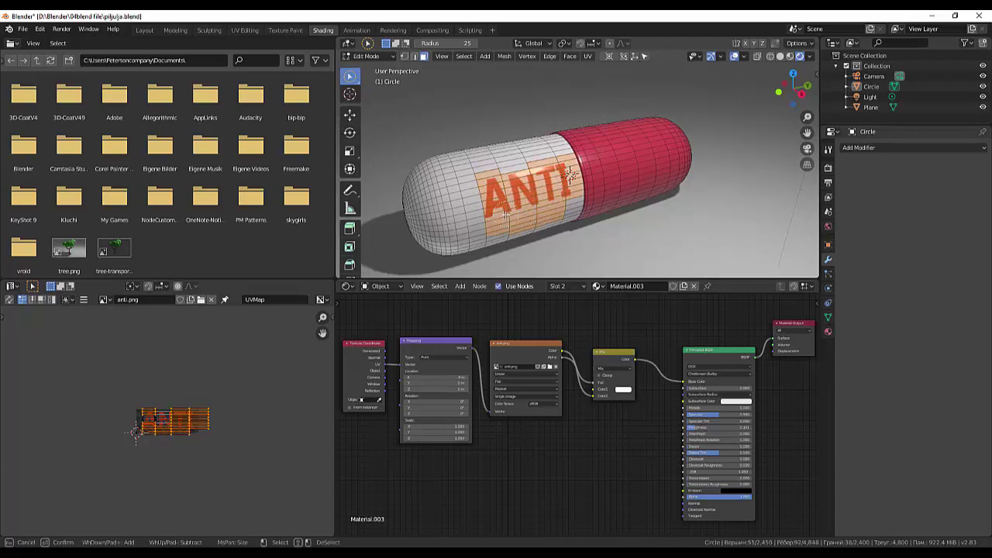
{"action": "left_click_drag", "start_coordinate": [525, 211], "coordinate": [553, 190]}
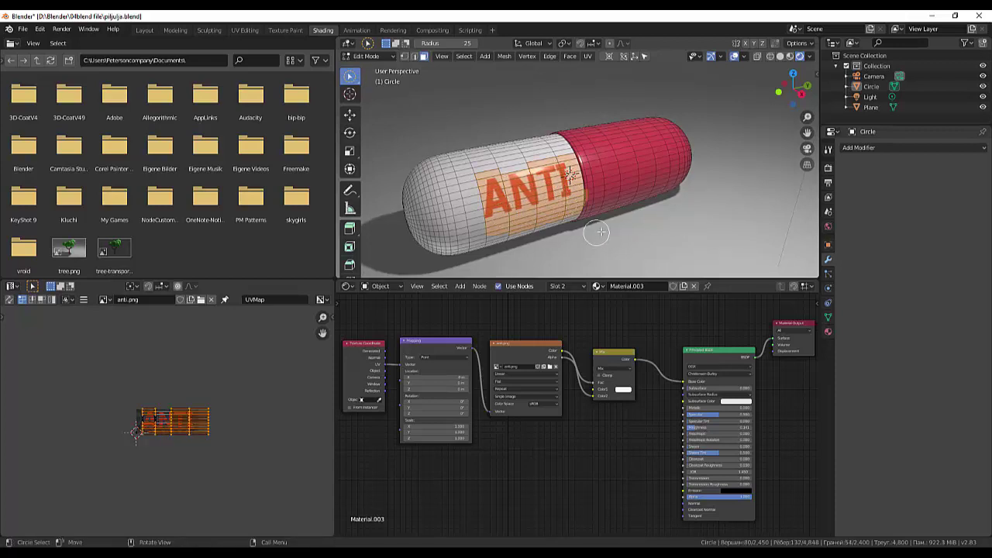
{"action": "key", "text": "alt+a"}
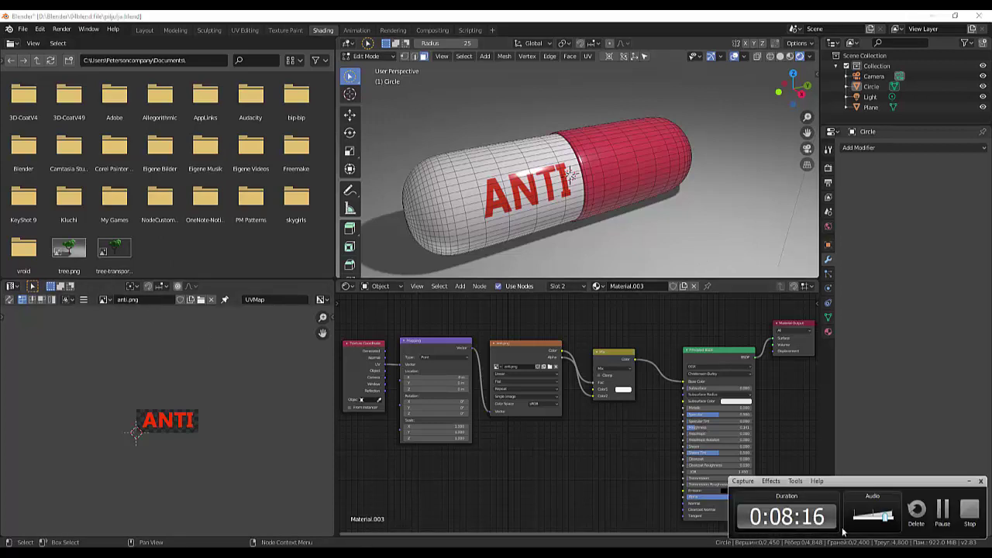
- Select the Circle pill object and switch back to Object Mode
{"action": "left_click", "coordinate": [943, 510]}
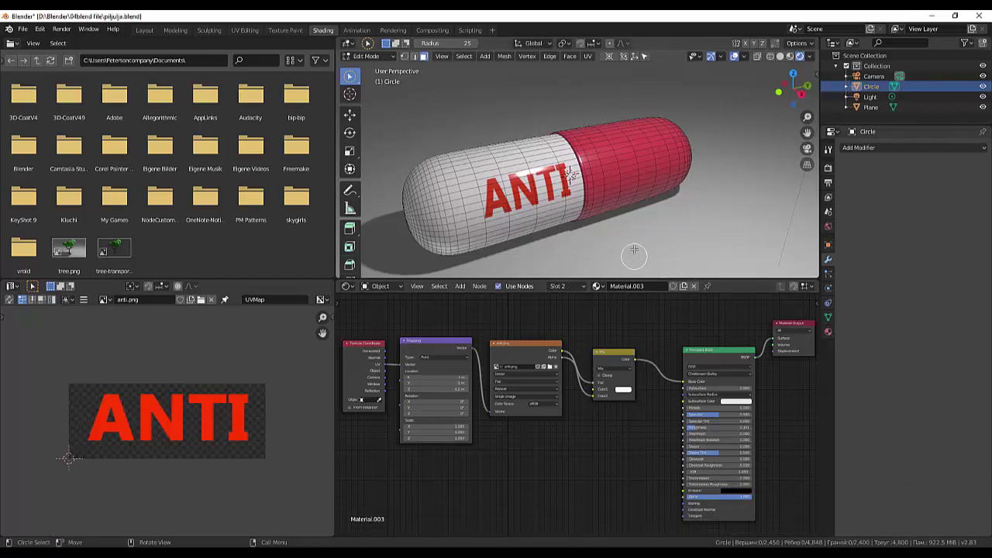
{"action": "mouse_move", "coordinate": [625, 214]}
{"action": "middle_mouse_down"}
{"action": "mouse_move", "coordinate": [630, 197]}
{"action": "mouse_move", "coordinate": [623, 202]}
{"action": "mouse_move", "coordinate": [633, 199]}
{"action": "middle_mouse_up"}
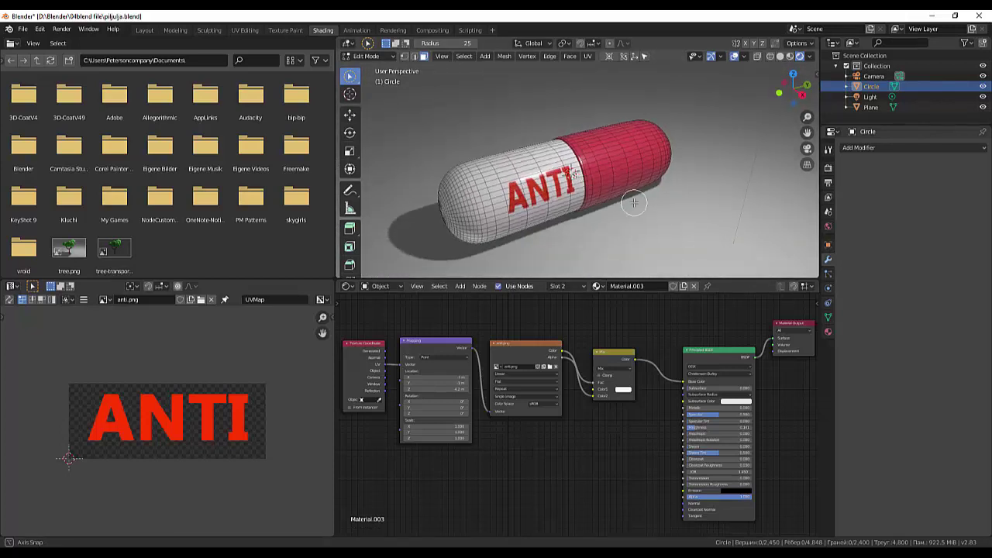
{"action": "left_click", "coordinate": [369, 56]}
{"action": "left_click", "coordinate": [368, 68]}
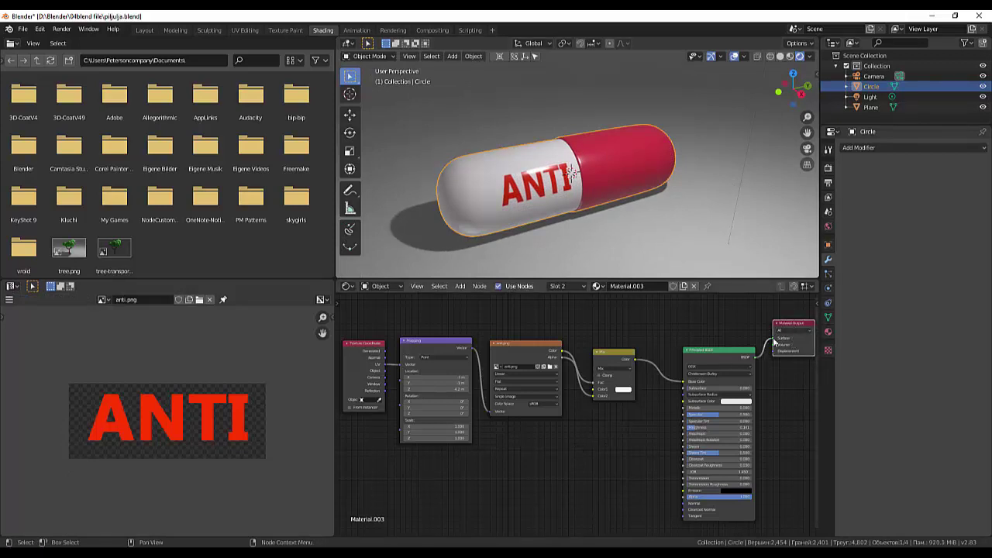
- Rewire anti.png into the Mix node's Fac and turn its Color1 yellow
{"action": "left_click_drag", "start_coordinate": [717, 348], "coordinate": [714, 321]}
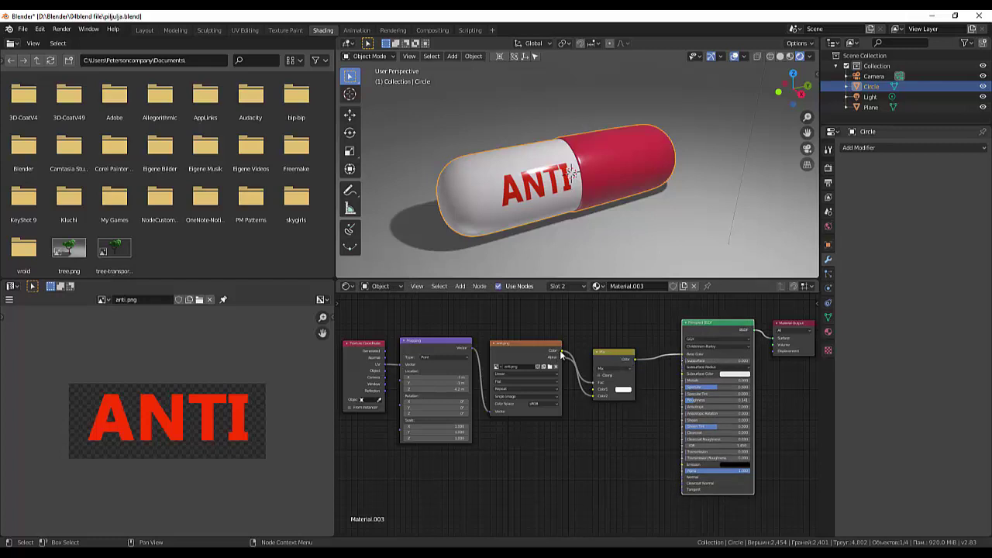
{"action": "mouse_move", "coordinate": [564, 354]}
{"action": "left_mouse_down"}
{"action": "mouse_move", "coordinate": [588, 396]}
{"action": "mouse_move", "coordinate": [599, 397]}
{"action": "left_mouse_up"}
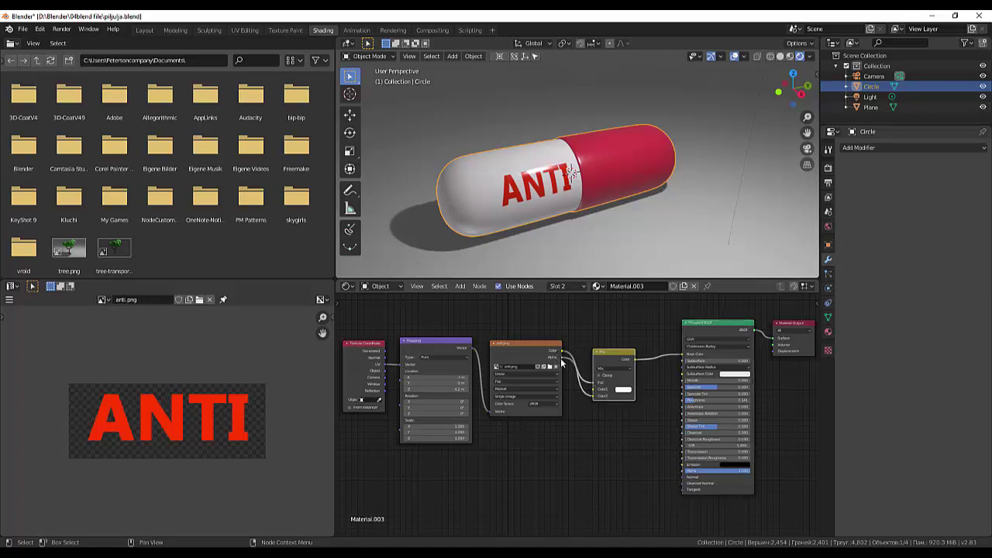
{"action": "left_click_drag", "start_coordinate": [580, 375], "coordinate": [600, 387]}
{"action": "left_click", "coordinate": [622, 391]}
{"action": "mouse_move", "coordinate": [641, 333]}
{"action": "left_mouse_down"}
{"action": "mouse_move", "coordinate": [652, 337]}
{"action": "mouse_move", "coordinate": [630, 335]}
{"action": "left_mouse_up"}
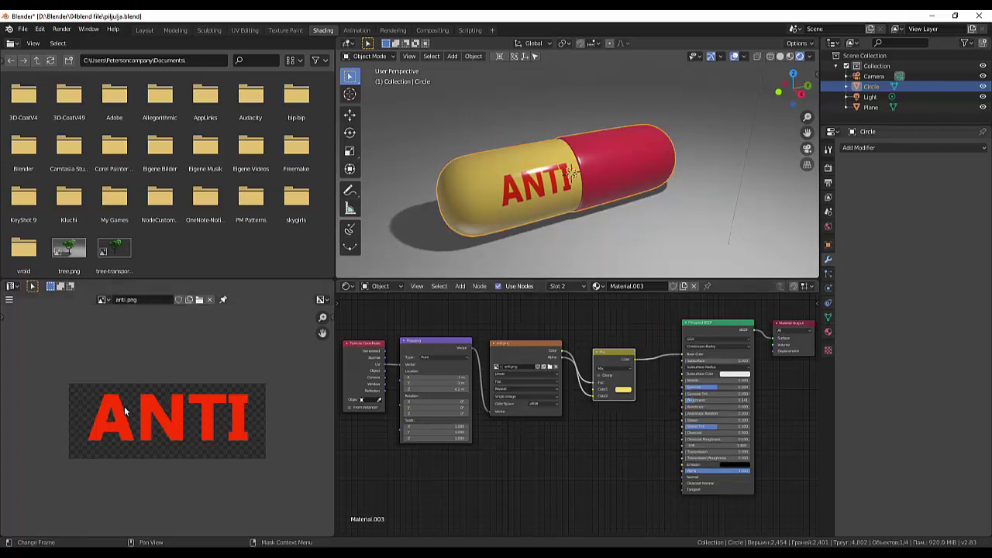
- Tune the Mapping node's Scale X and Location X to centre the ANTI label on the yellow half
{"action": "left_click", "coordinate": [433, 339]}
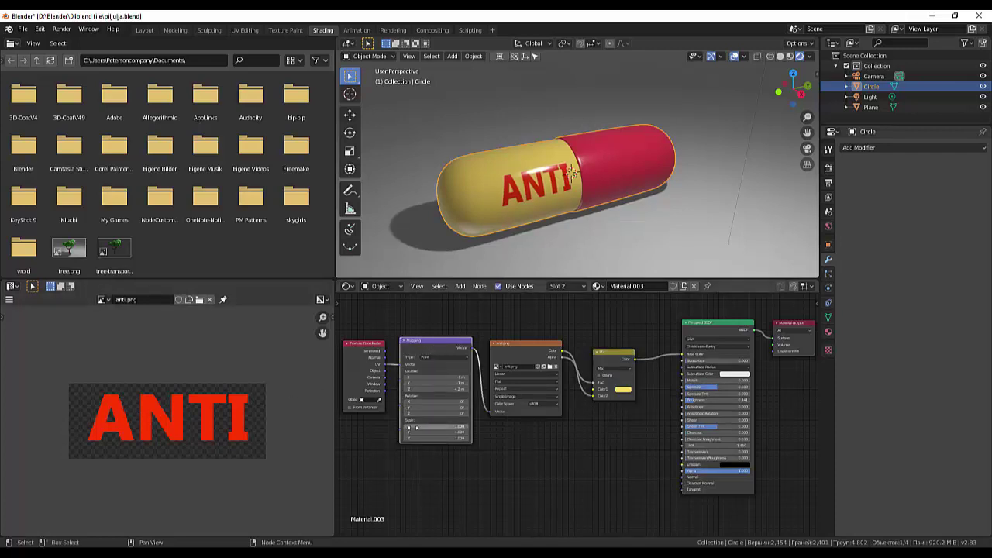
{"action": "left_click_drag", "start_coordinate": [413, 425], "coordinate": [426, 425]}
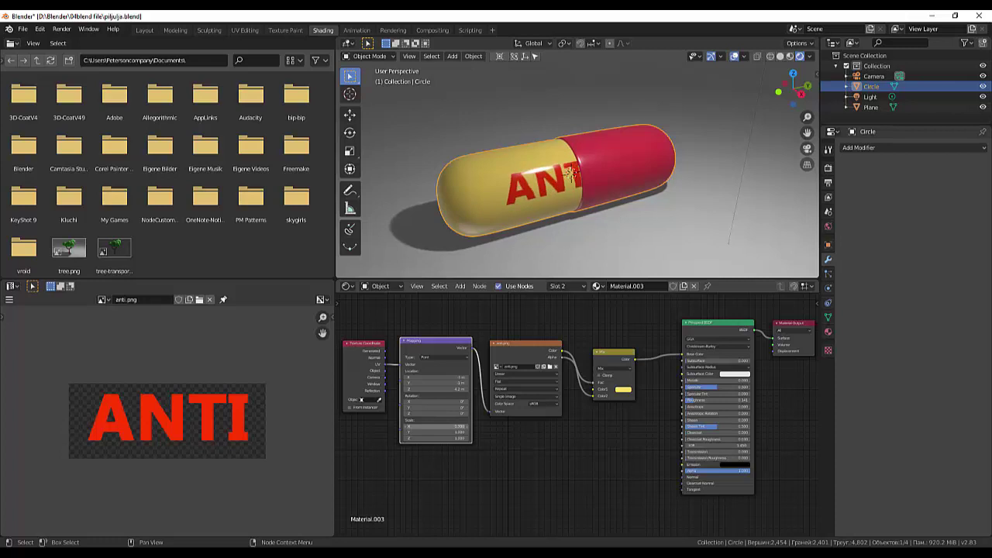
{"action": "left_click_drag", "start_coordinate": [426, 426], "coordinate": [380, 425]}
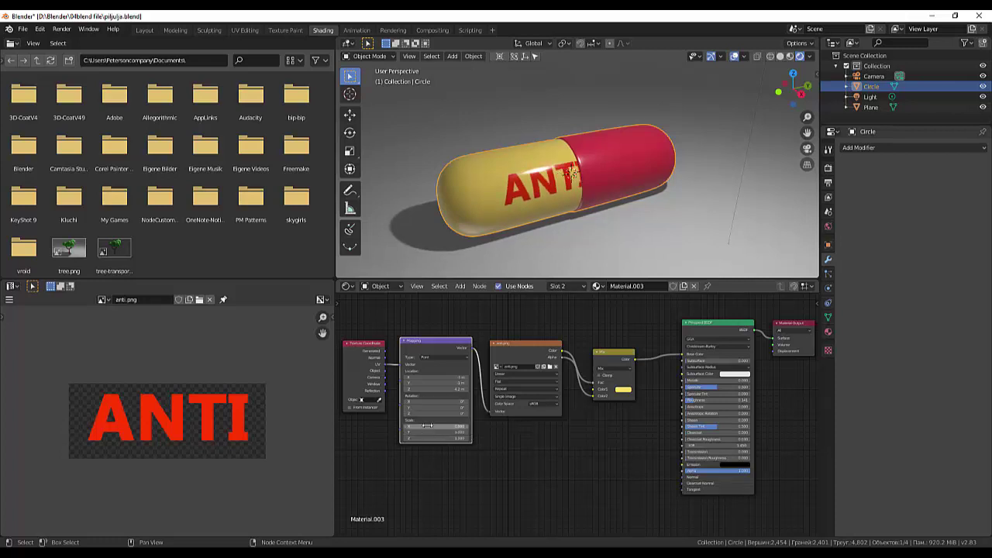
{"action": "mouse_move", "coordinate": [428, 427]}
{"action": "left_mouse_down"}
{"action": "mouse_move", "coordinate": [489, 431]}
{"action": "mouse_move", "coordinate": [462, 431]}
{"action": "left_mouse_up"}
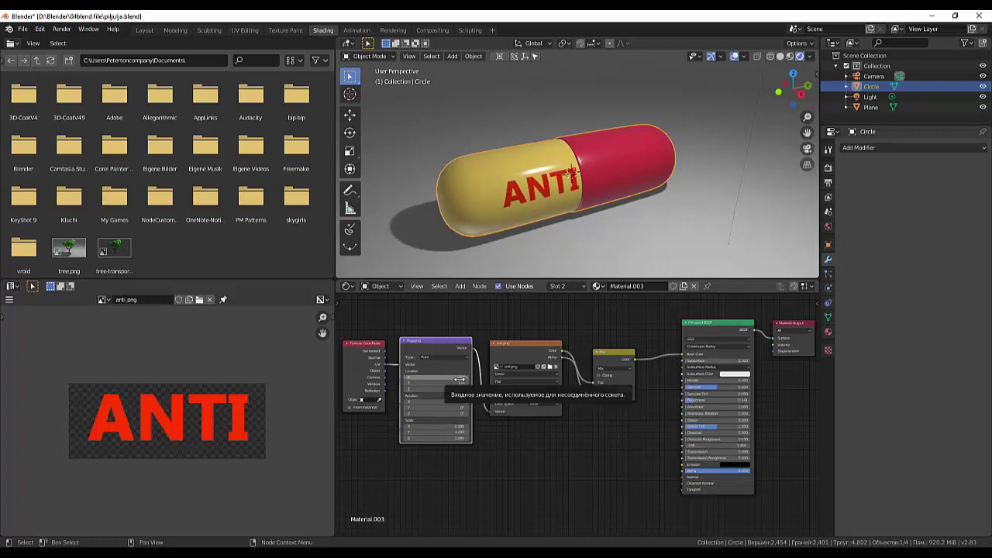
{"action": "left_click_drag", "start_coordinate": [460, 379], "coordinate": [484, 378]}
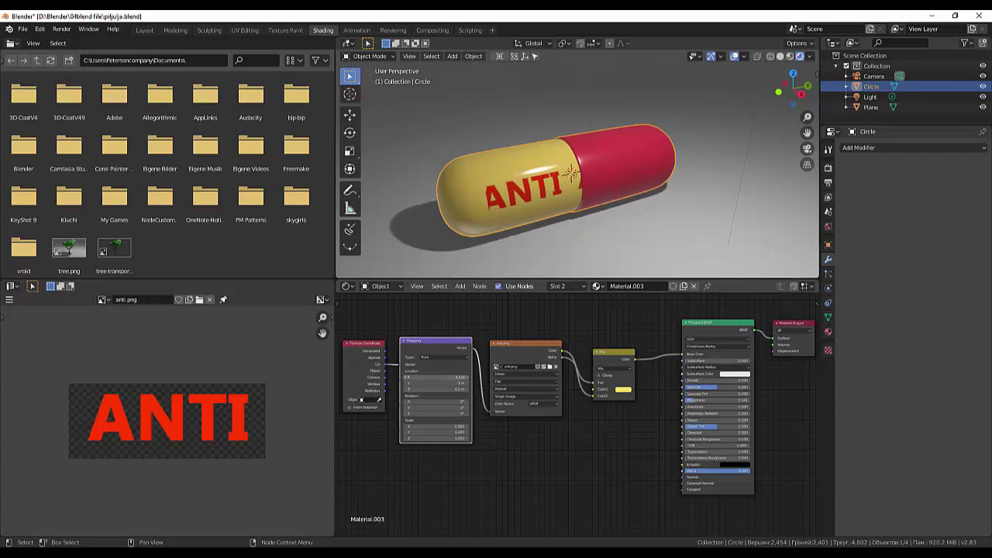
{"action": "left_click_drag", "start_coordinate": [408, 383], "coordinate": [435, 383]}
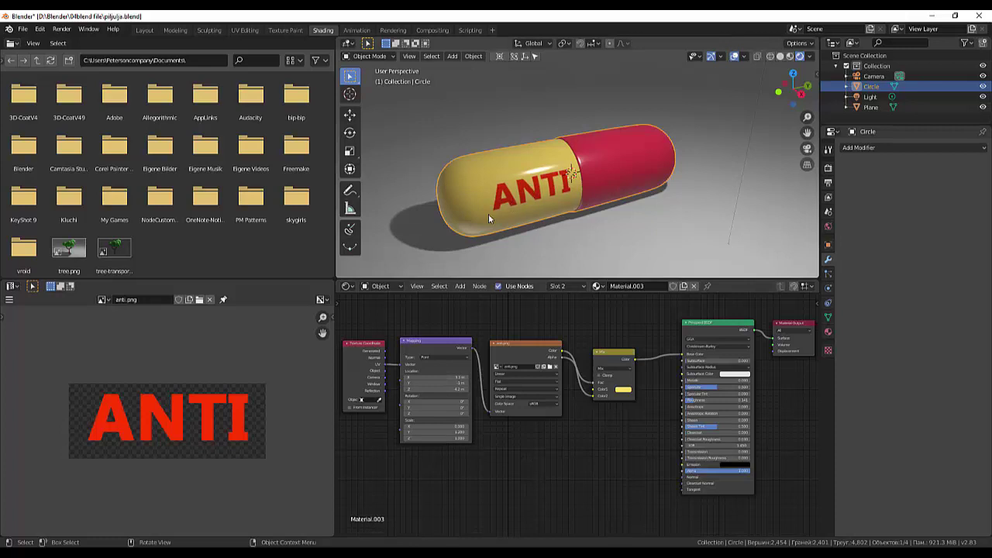
{"action": "left_click", "coordinate": [350, 347]}
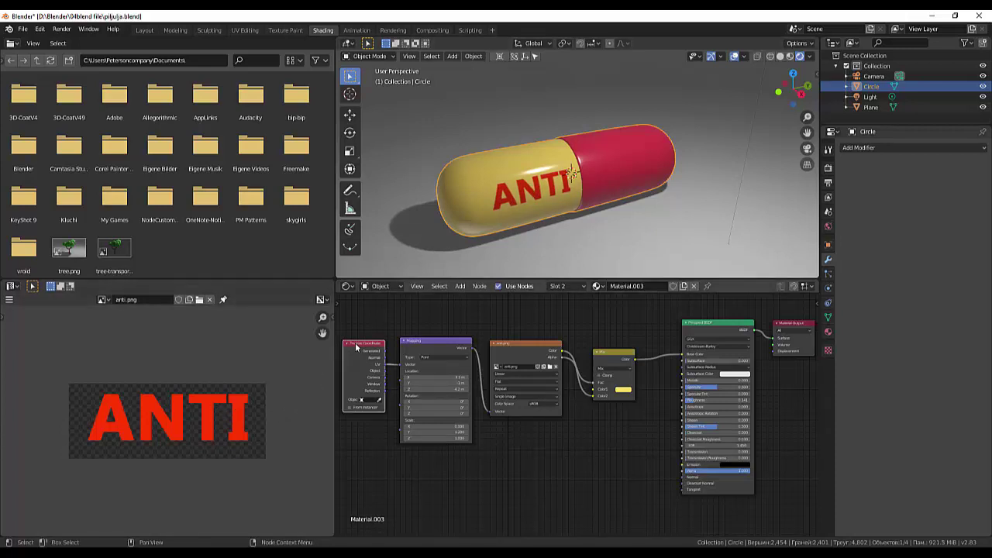
{"action": "left_click", "coordinate": [403, 369]}
{"action": "left_click", "coordinate": [574, 491]}
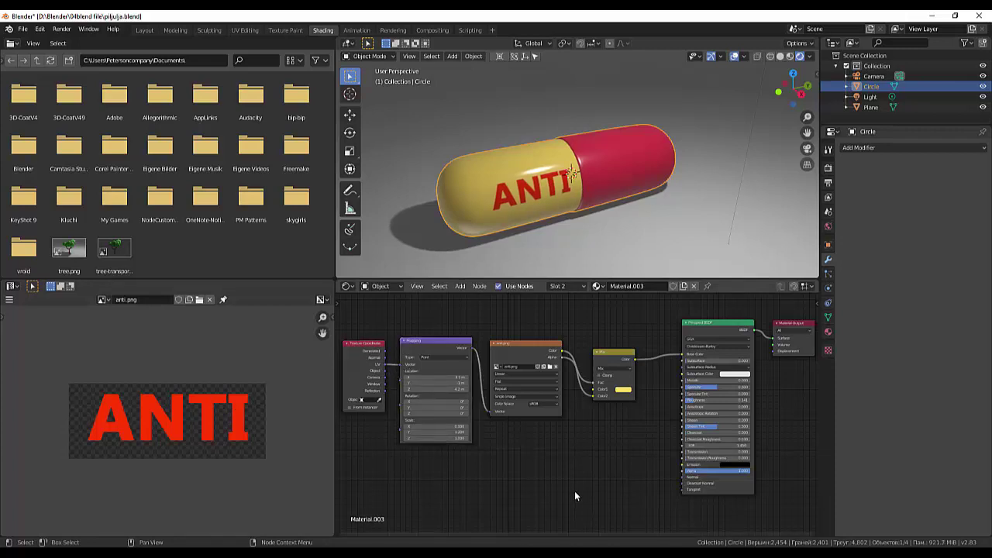